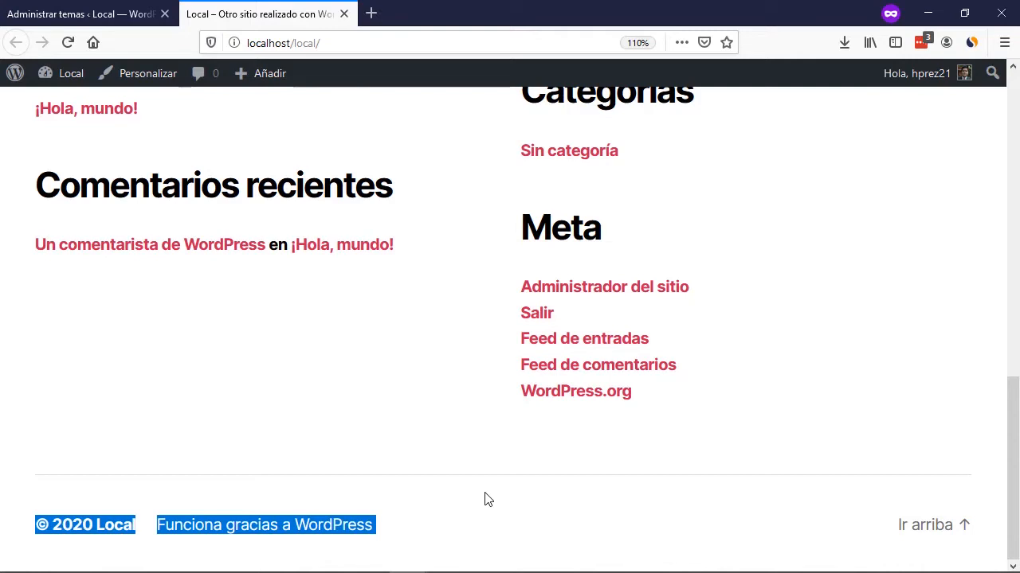
# Examine the footer credit on the site's front page and the list of installed themes in the administration area.
pyautogui.click(503, 503)
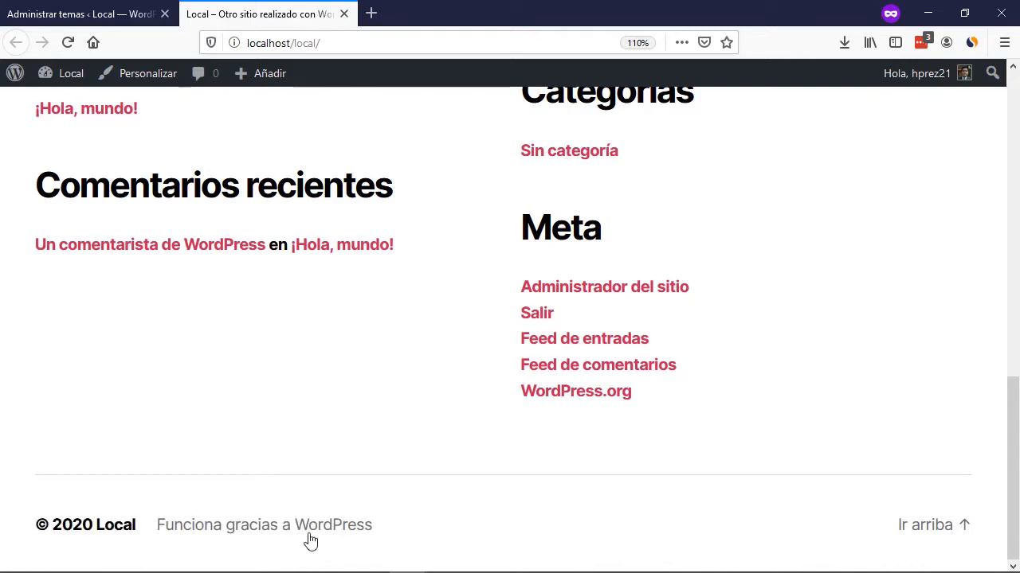
pyautogui.moveTo(413, 529); pyautogui.dragTo(2, 510)
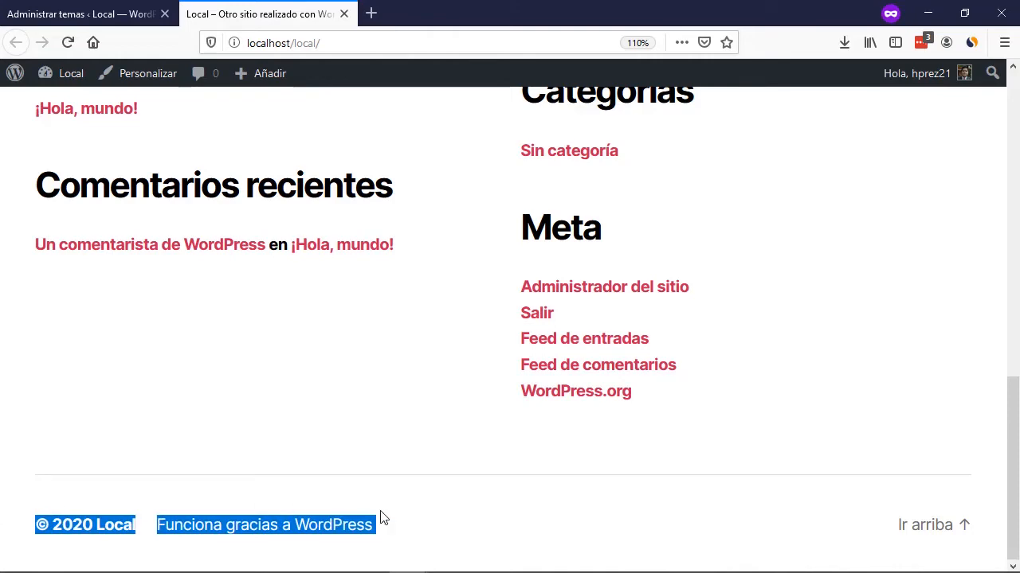
pyautogui.click(428, 513)
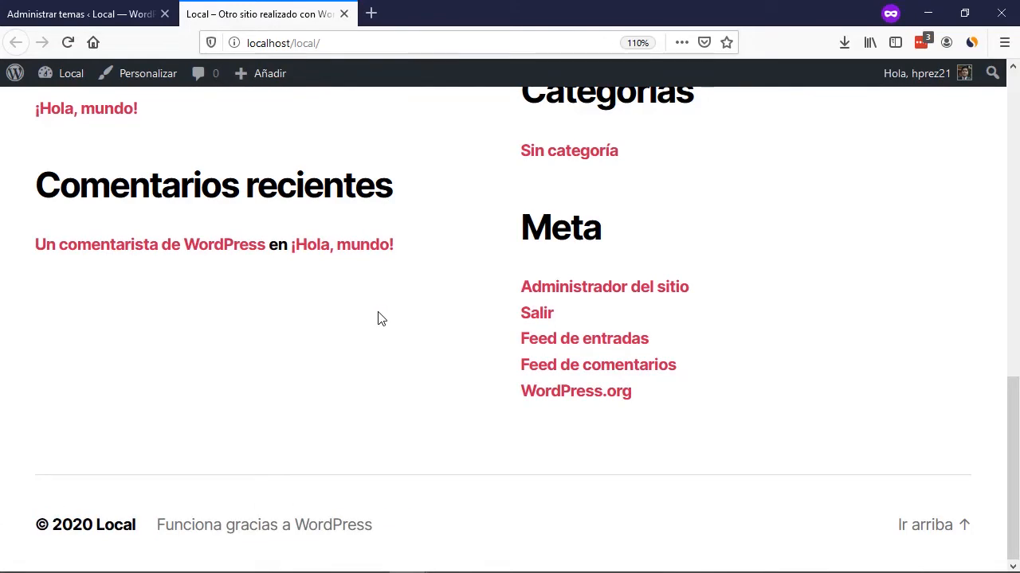
pyautogui.click(107, 17)
pyautogui.scroll(-3, 507, 293)
pyautogui.scroll(-5, 506, 293)
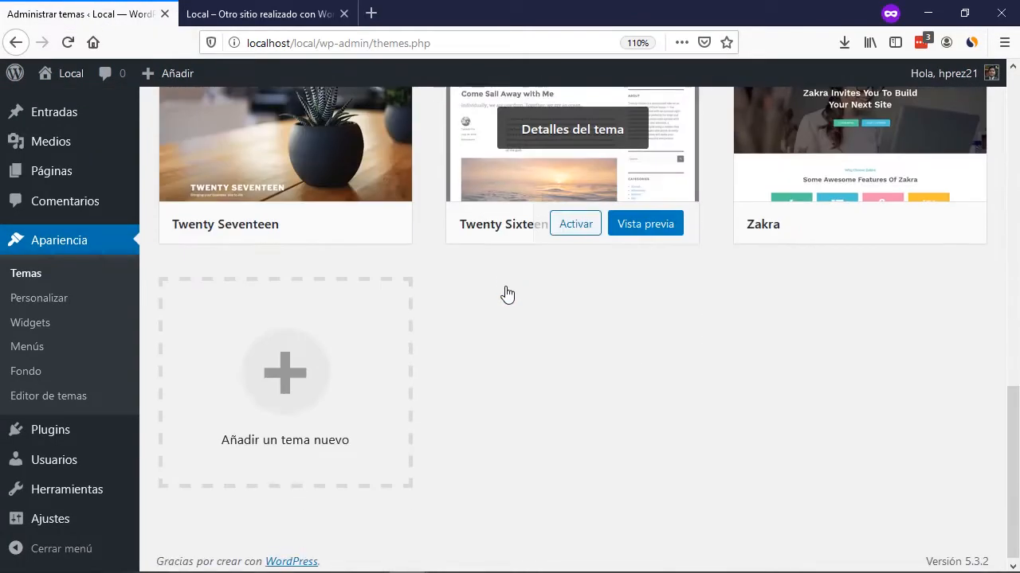
pyautogui.scroll(10, 507, 293)
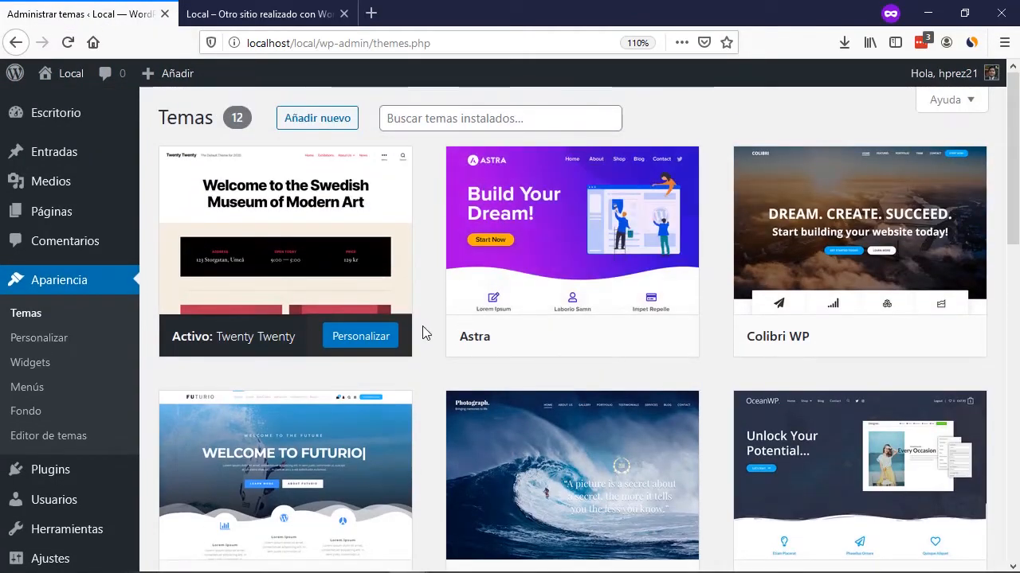
pyautogui.scroll(-5, 421, 333)
pyautogui.scroll(5, 421, 332)
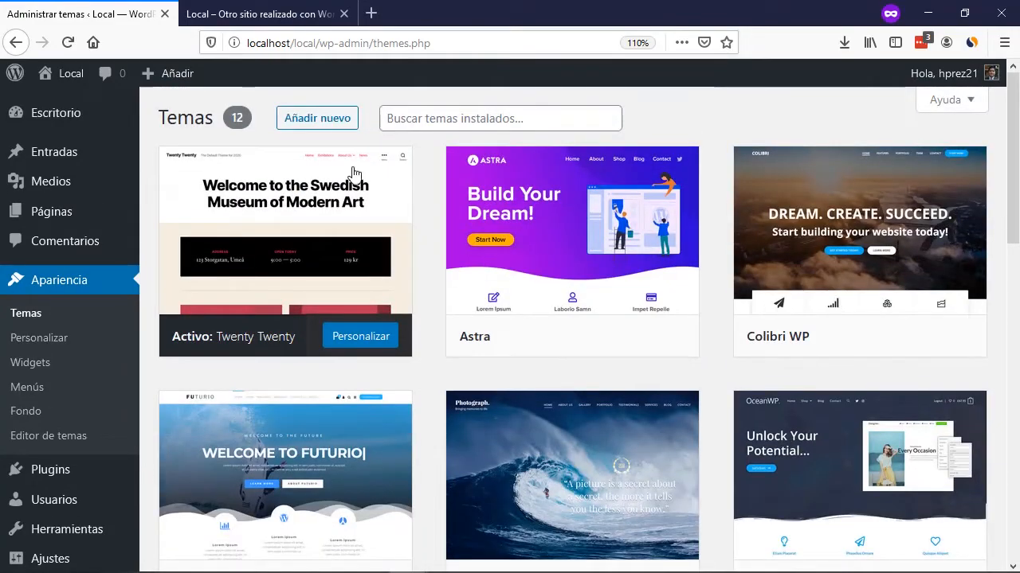
pyautogui.click(280, 16)
pyautogui.scroll(4, 488, 331)
pyautogui.scroll(10, 485, 328)
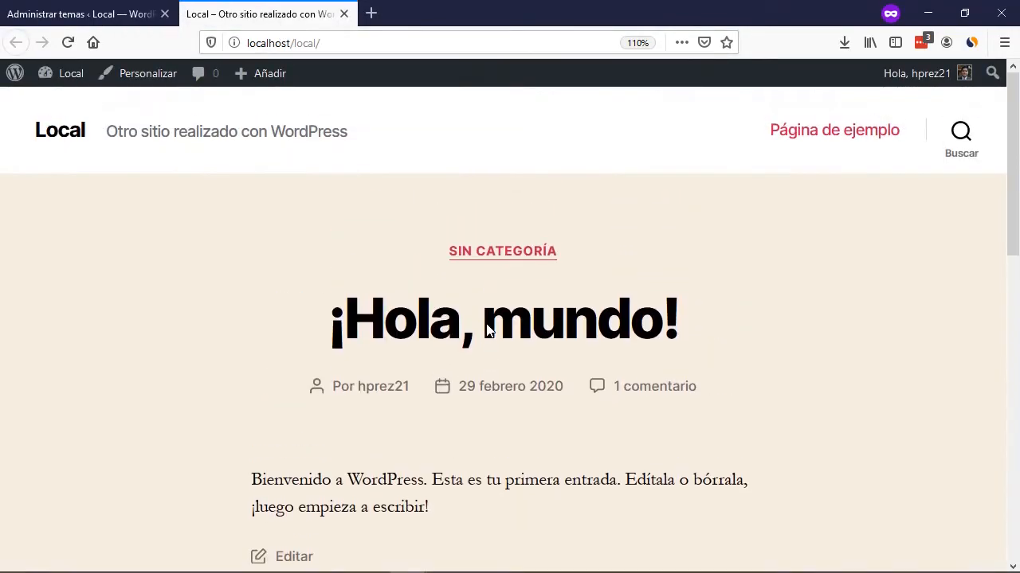
pyautogui.scroll(-10, 484, 331)
# Search the plugin directory for "search and replace", then install and activate the Real-Time Find and Replace plugin.
pyautogui.hotkey('ctrl', 'Tab')
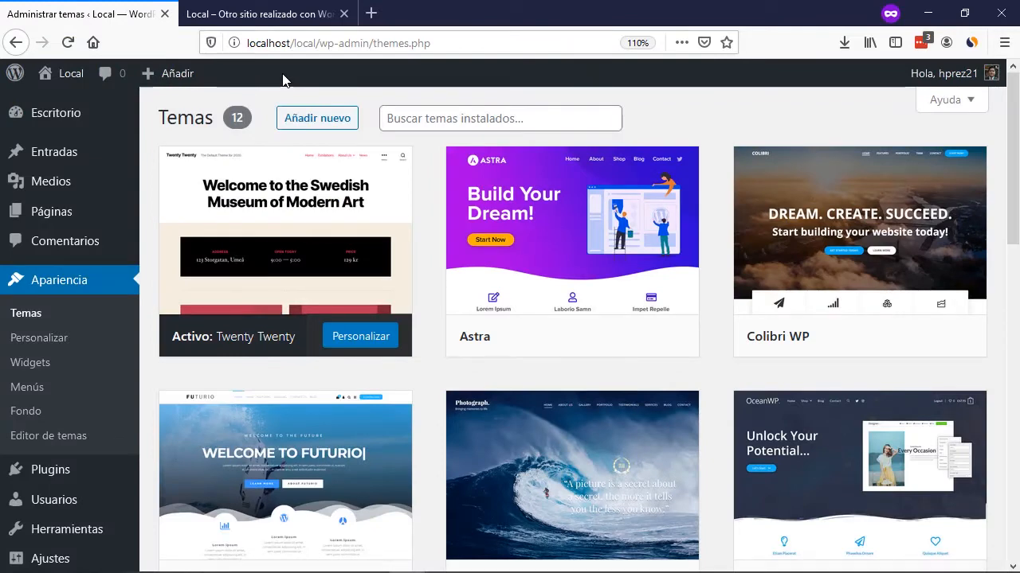
pyautogui.moveTo(50, 480)
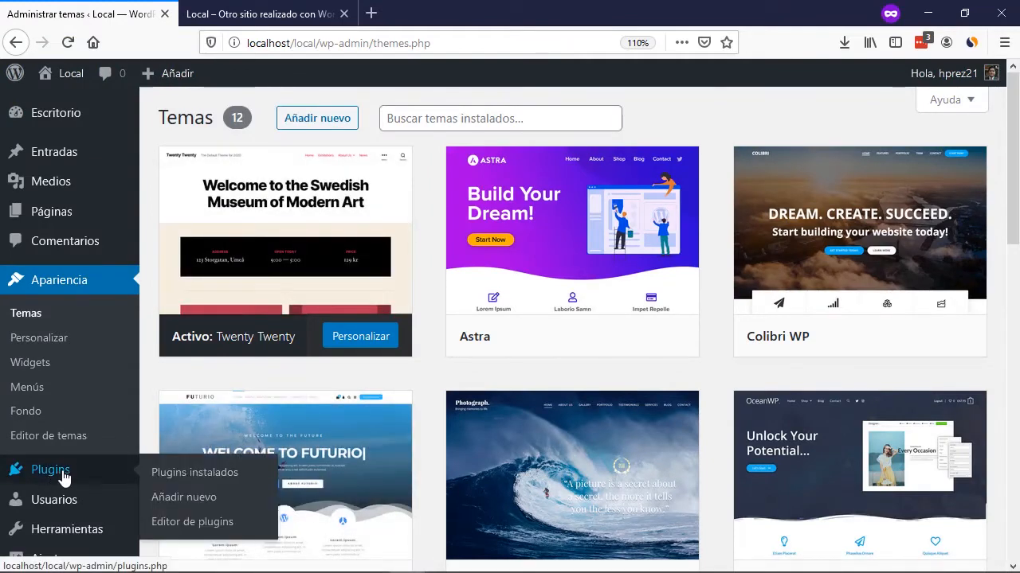
pyautogui.click(189, 500)
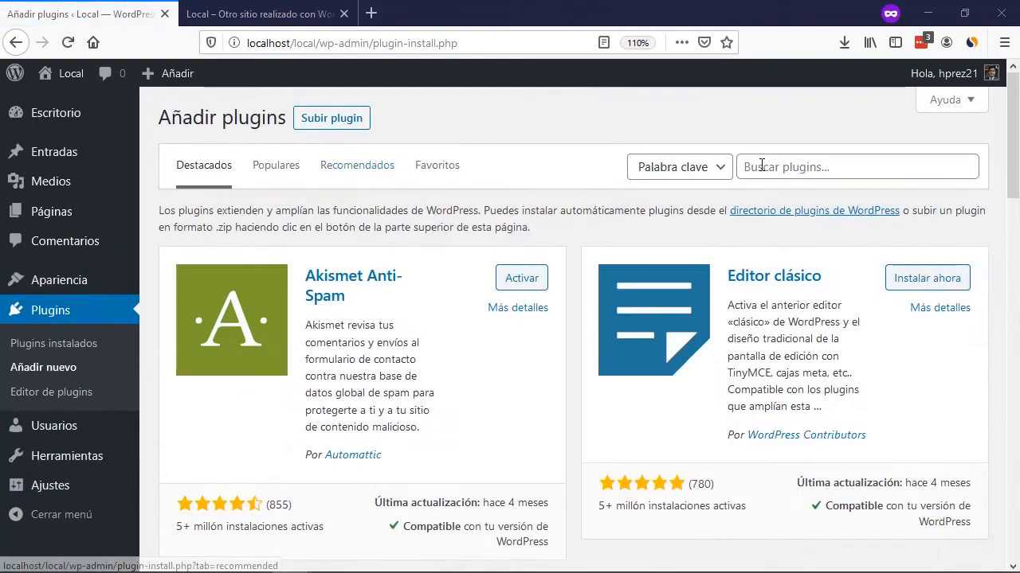
pyautogui.click(751, 167)
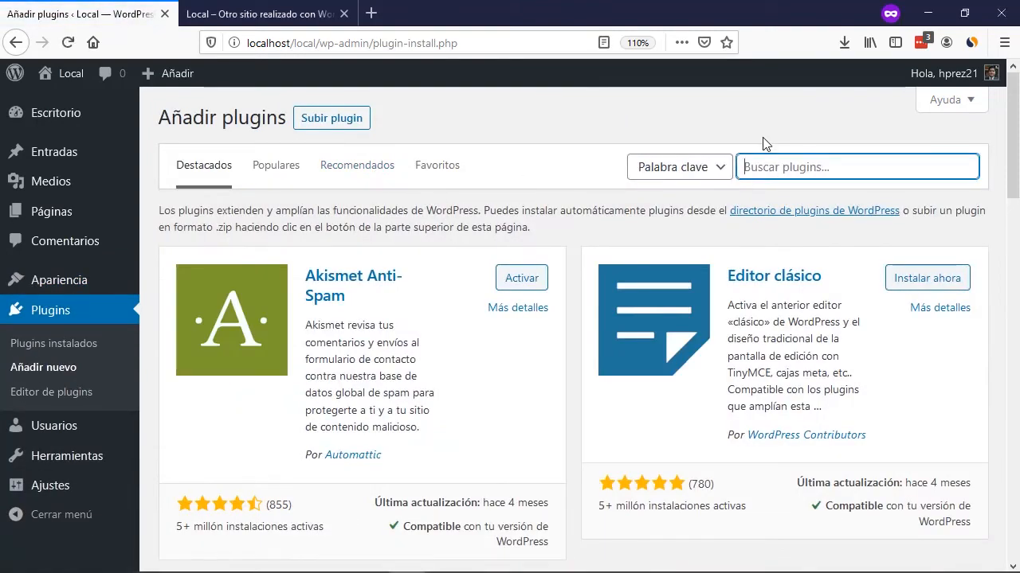
pyautogui.write('search and replace')
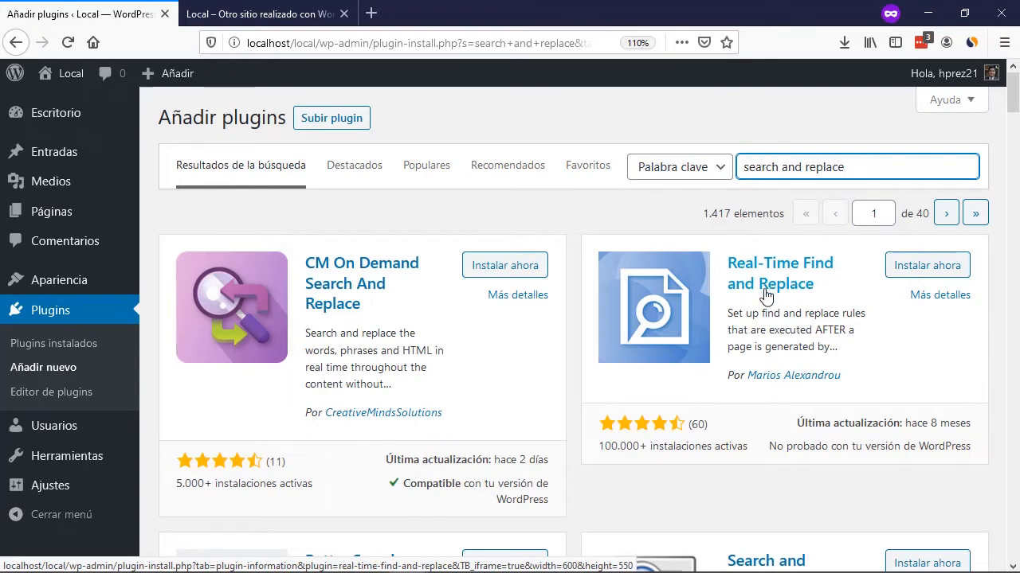
pyautogui.click(937, 273)
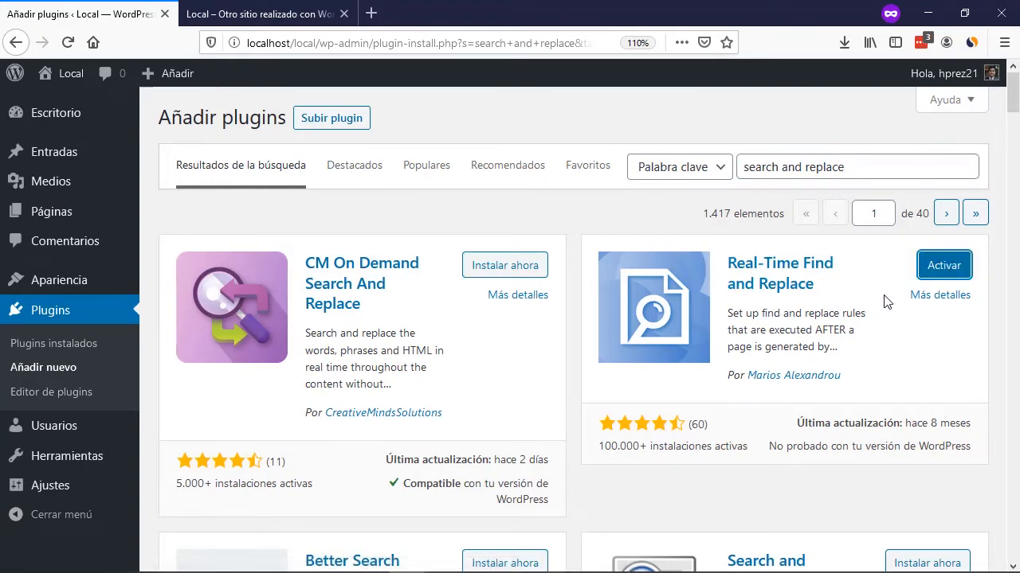
pyautogui.click(933, 268)
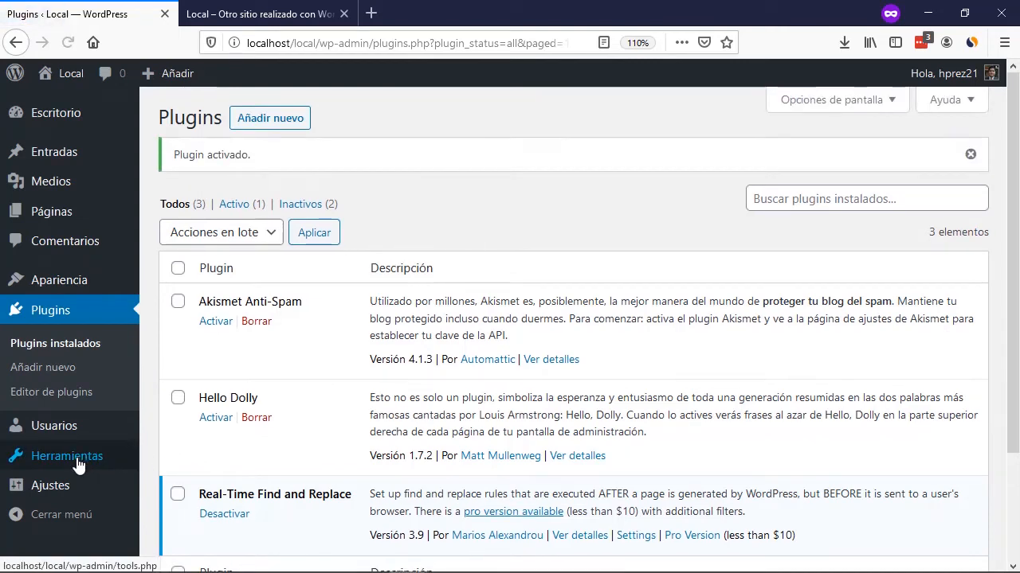
# Open the Real-Time Find and Replace tool and add an empty find and replace rule.
pyautogui.moveTo(117, 455)
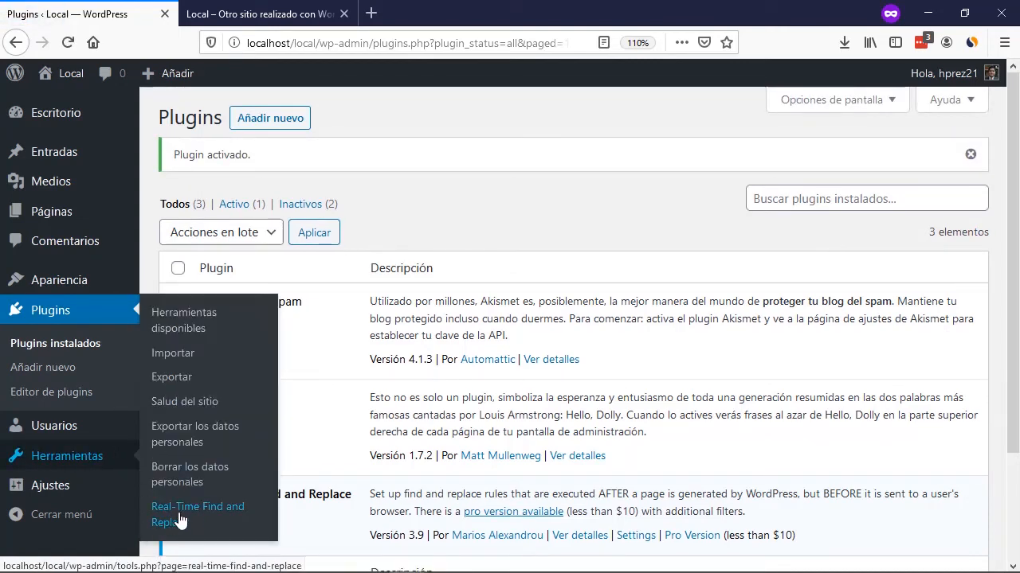
pyautogui.click(181, 518)
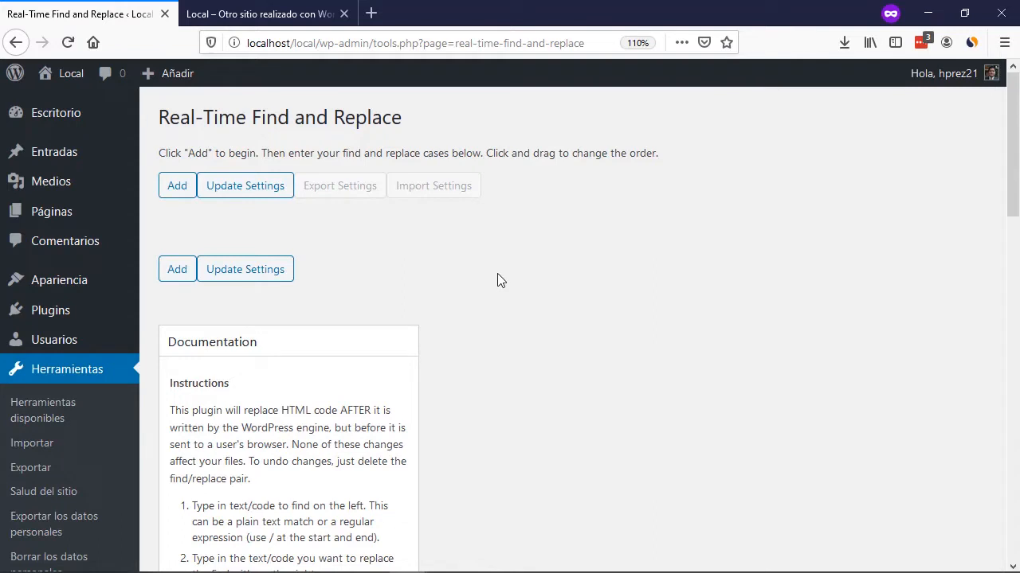
pyautogui.click(177, 191)
pyautogui.scroll(-3, 467, 337)
pyautogui.scroll(3, 468, 338)
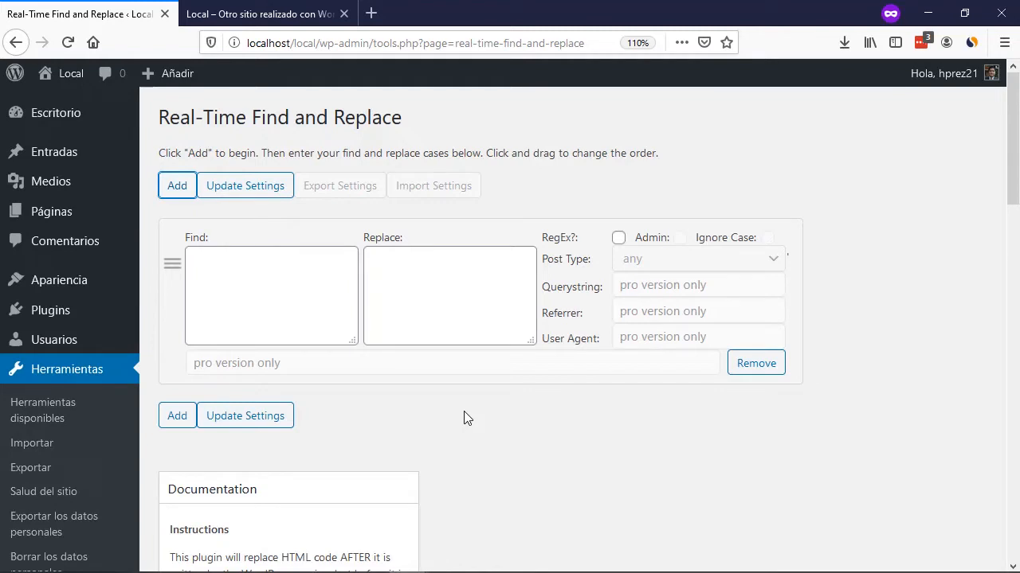
# Check the wording of the footer credit on the site's front page.
pyautogui.click(270, 16)
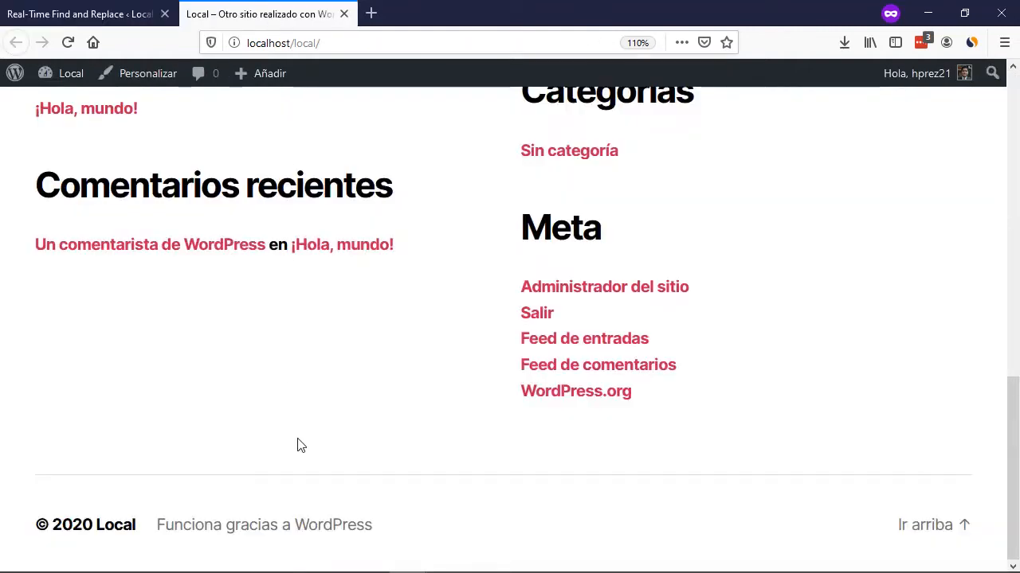
pyautogui.moveTo(412, 527); pyautogui.dragTo(30, 532)
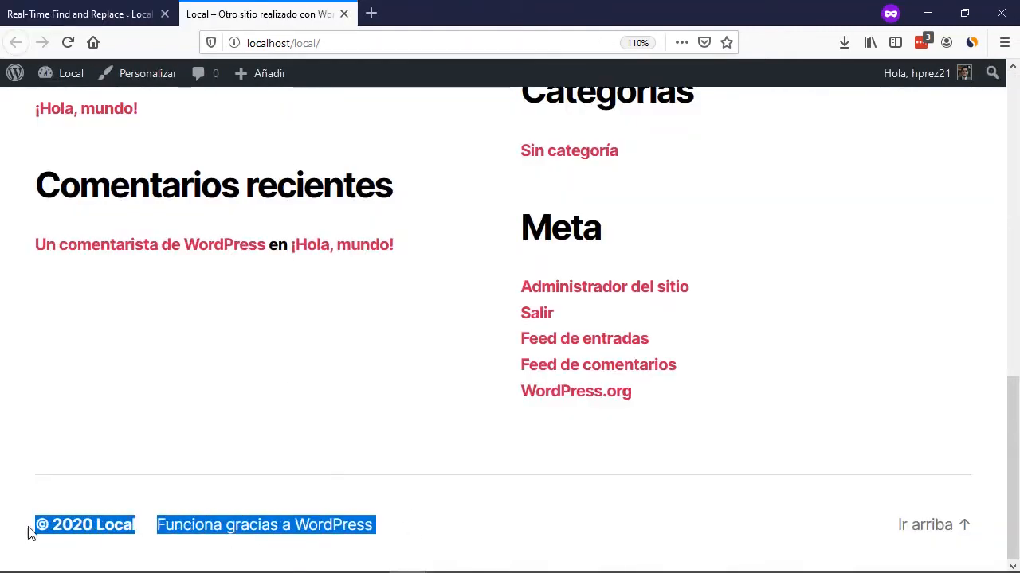
pyautogui.click(390, 497)
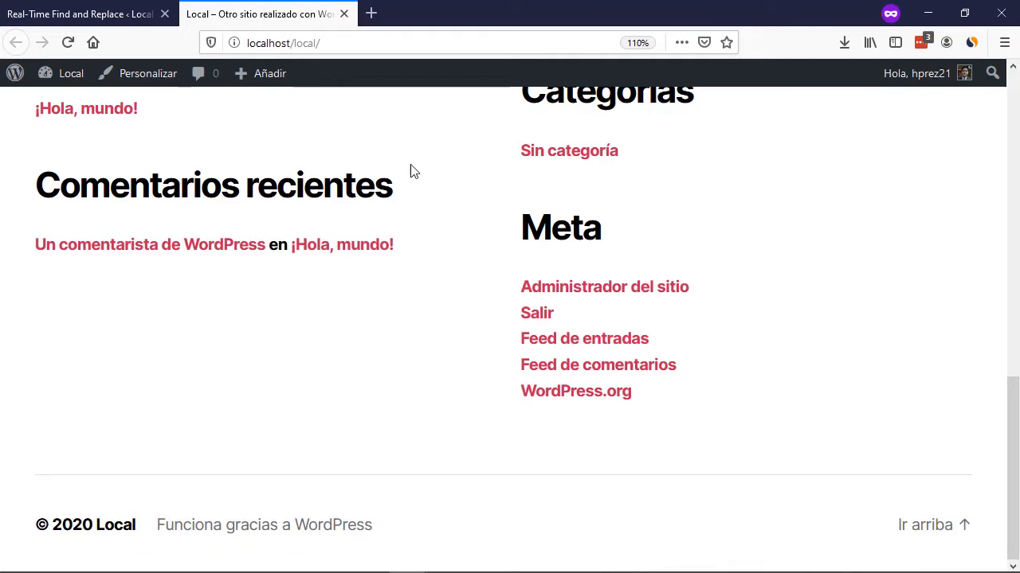
# Search Google for "editor html online" in a new browser tab and open the HTML-Online.com editor.
pyautogui.click(371, 13)
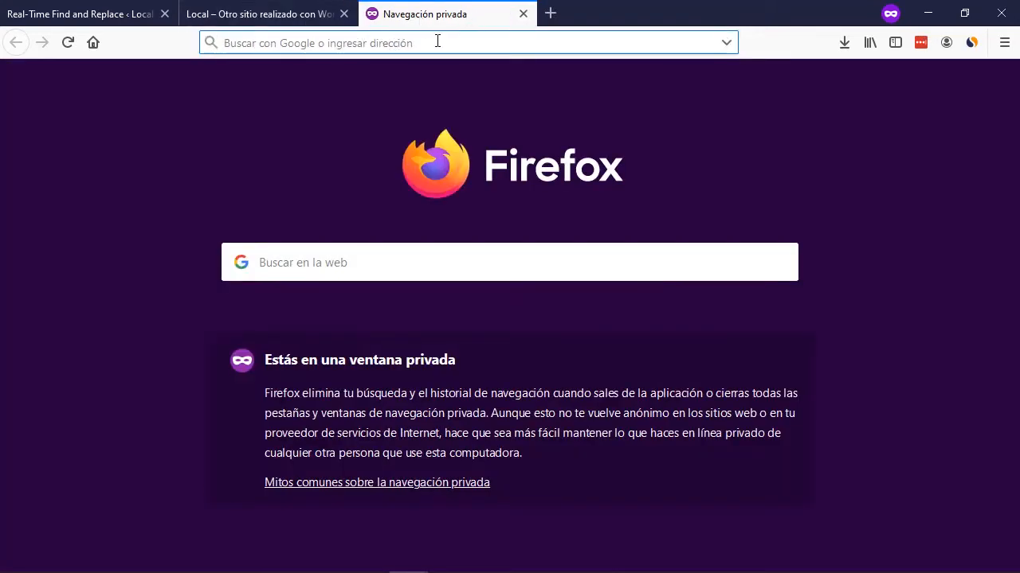
pyautogui.write('goo')
pyautogui.press('Return')
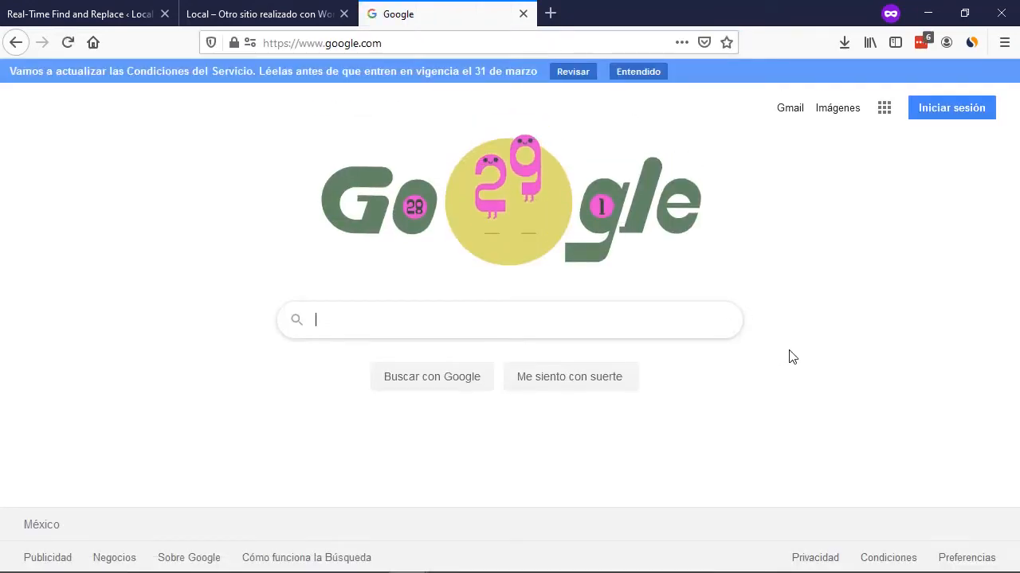
pyautogui.write('editor html online')
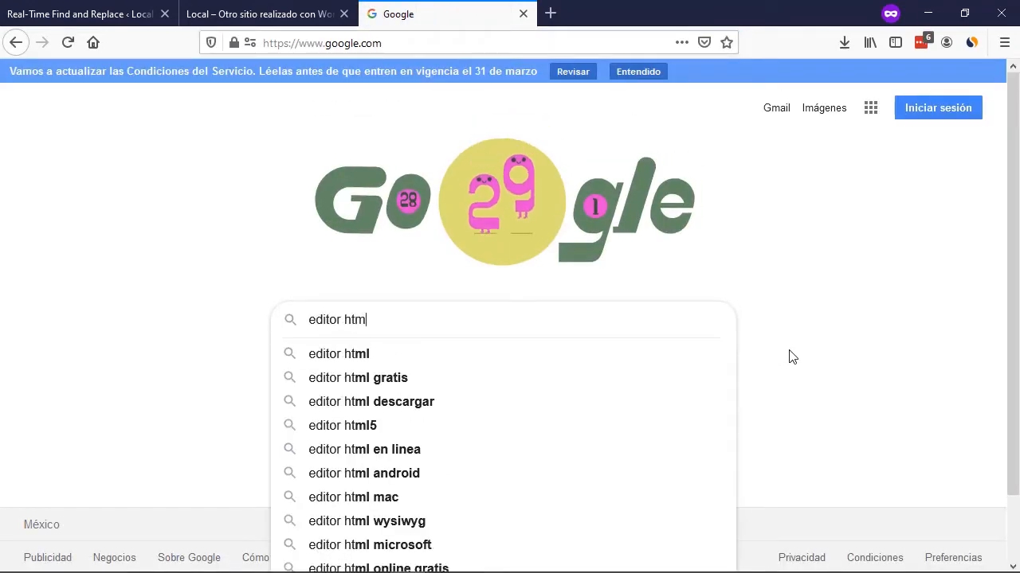
pyautogui.press('Return')
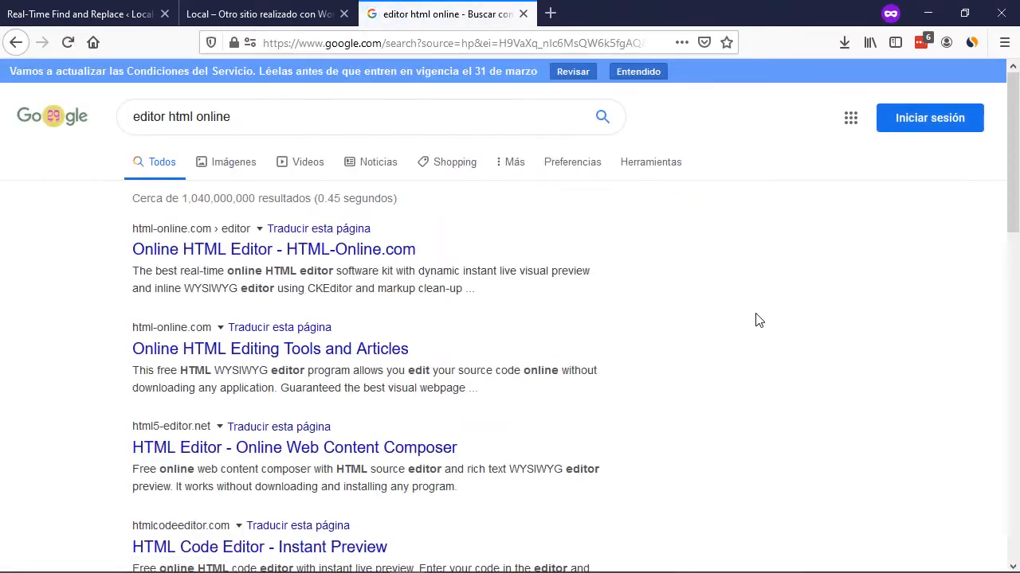
pyautogui.click(235, 253)
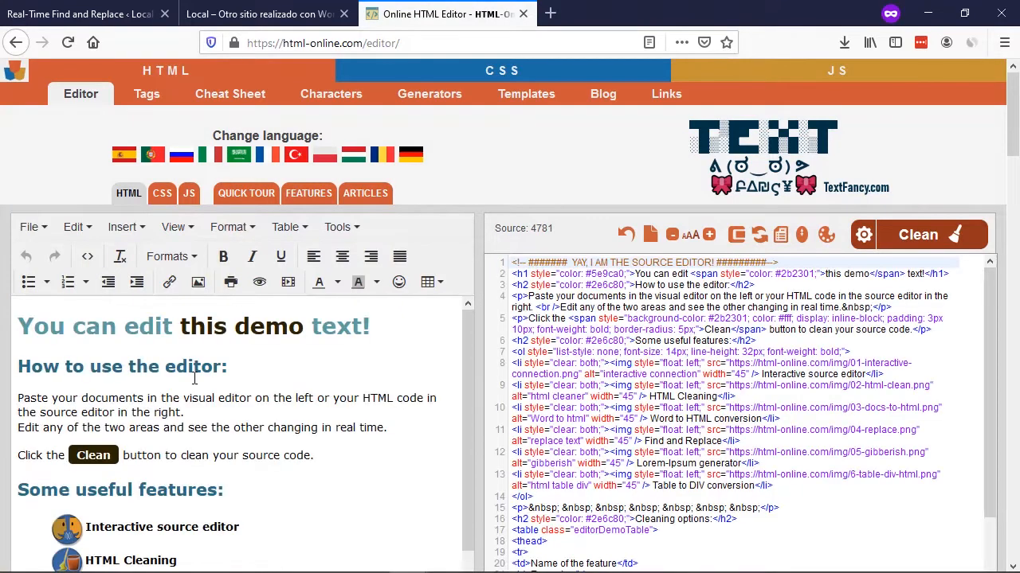
# Start a new document in the HTML editor and enter "Hazlo en Internet - Los mejores tutoriales de Wordpress En Español".
pyautogui.click(32, 227)
pyautogui.click(67, 256)
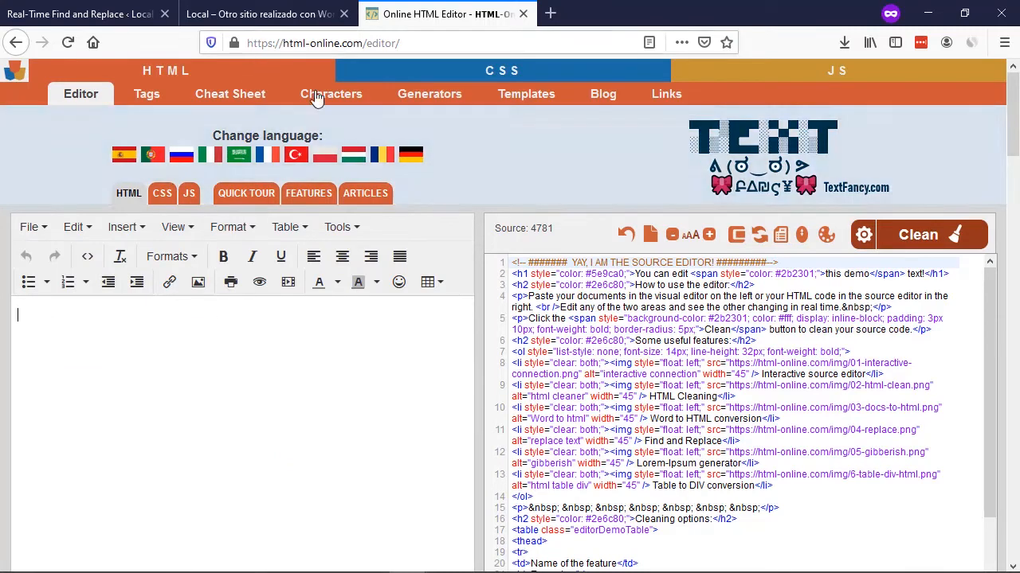
pyautogui.click(269, 14)
pyautogui.hotkey('ctrl', 'Tab')
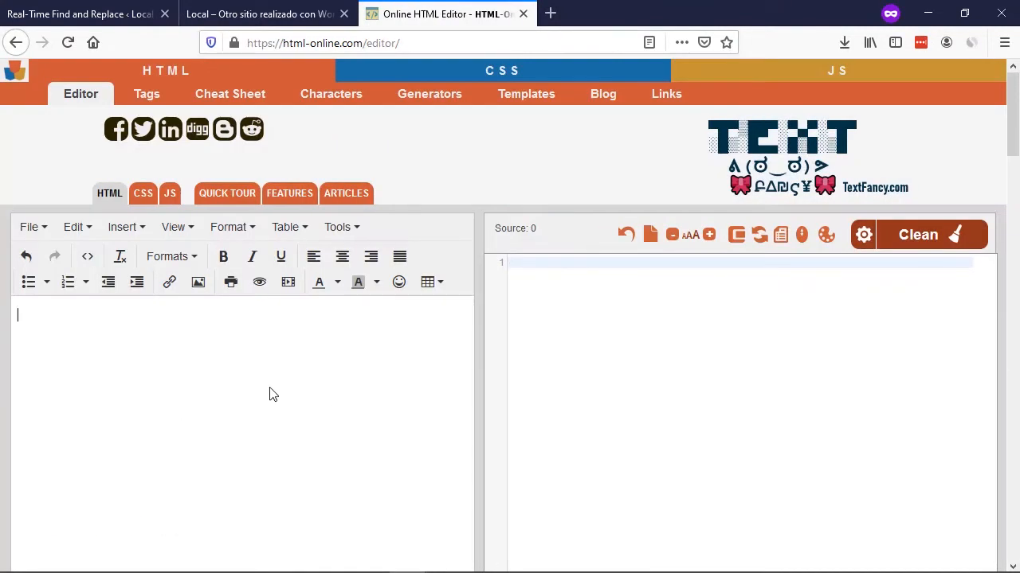
pyautogui.write('Hazl')
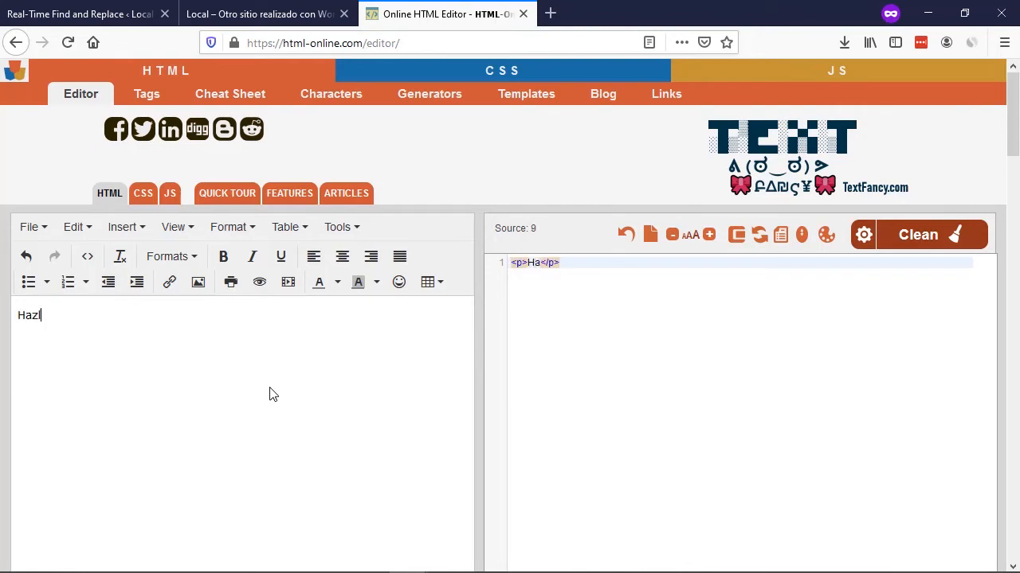
pyautogui.write('o en Internet - Los mejores tutoriales de Wordpress En Español')
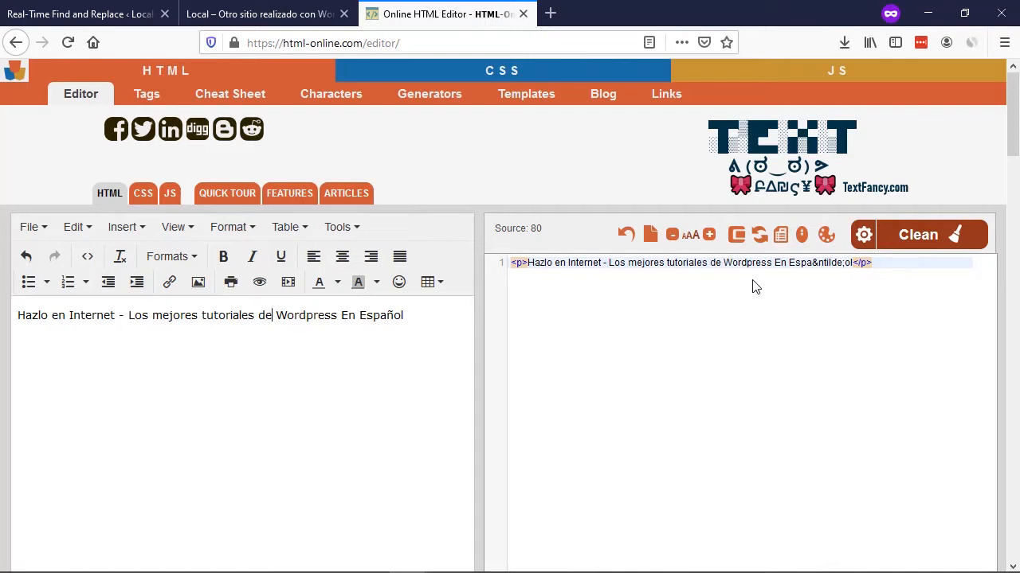
pyautogui.click(227, 328)
pyautogui.moveTo(116, 315); pyautogui.dragTo(14, 321)
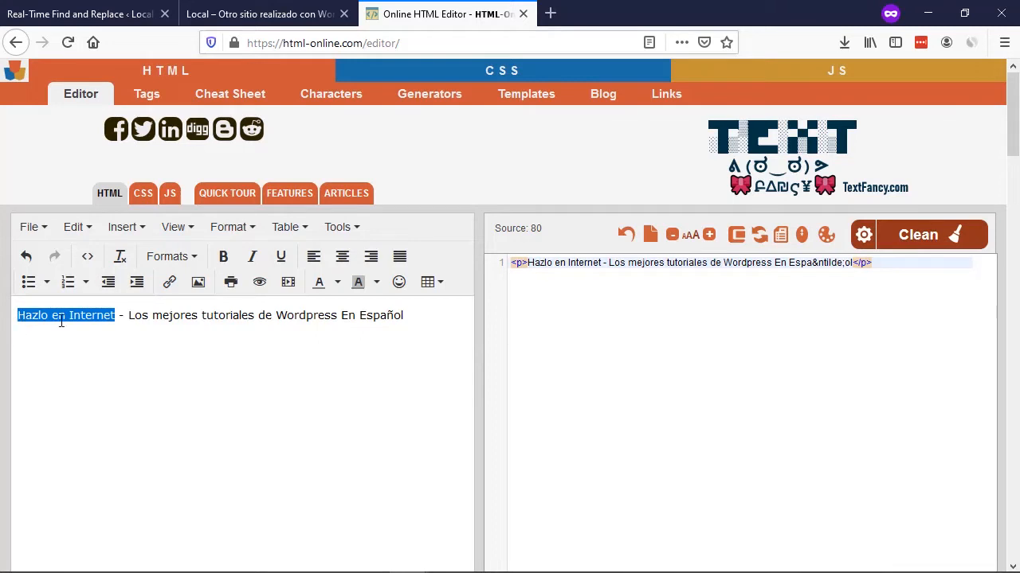
pyautogui.click(167, 283)
pyautogui.click(515, 262)
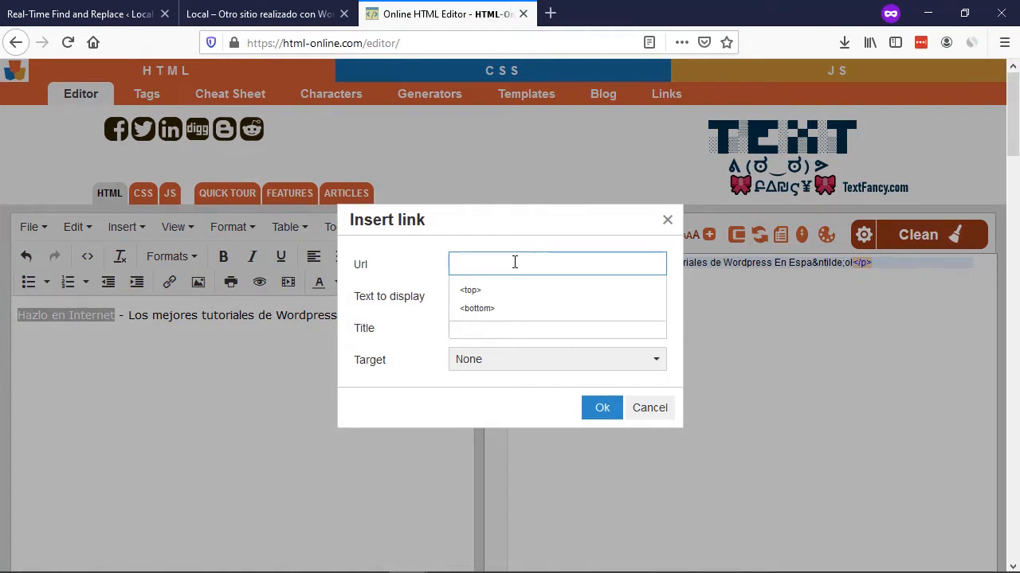
pyautogui.write('https://hazloeninternet.com')
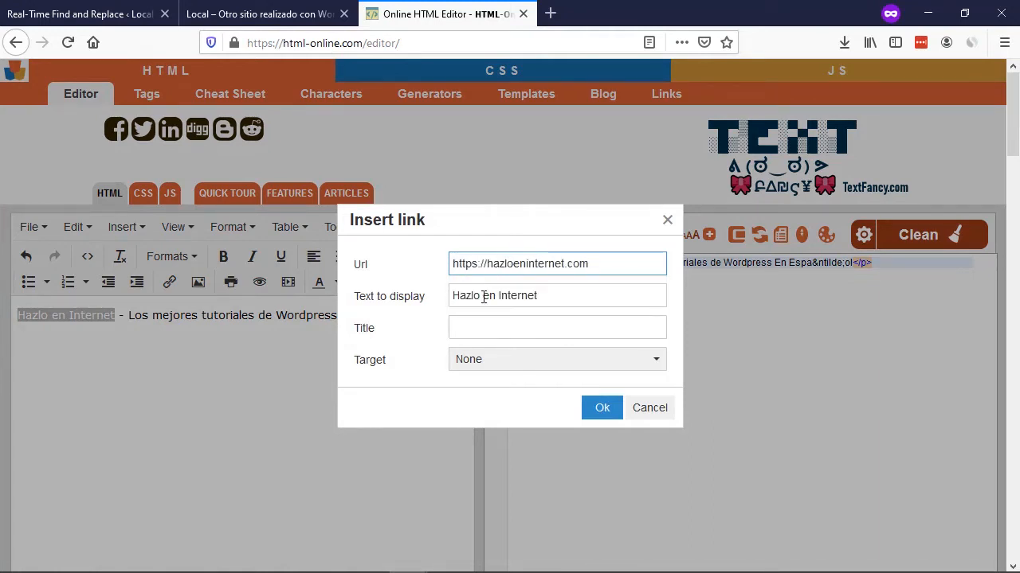
pyautogui.click(484, 297)
pyautogui.moveTo(564, 298); pyautogui.dragTo(360, 294)
pyautogui.click(495, 326)
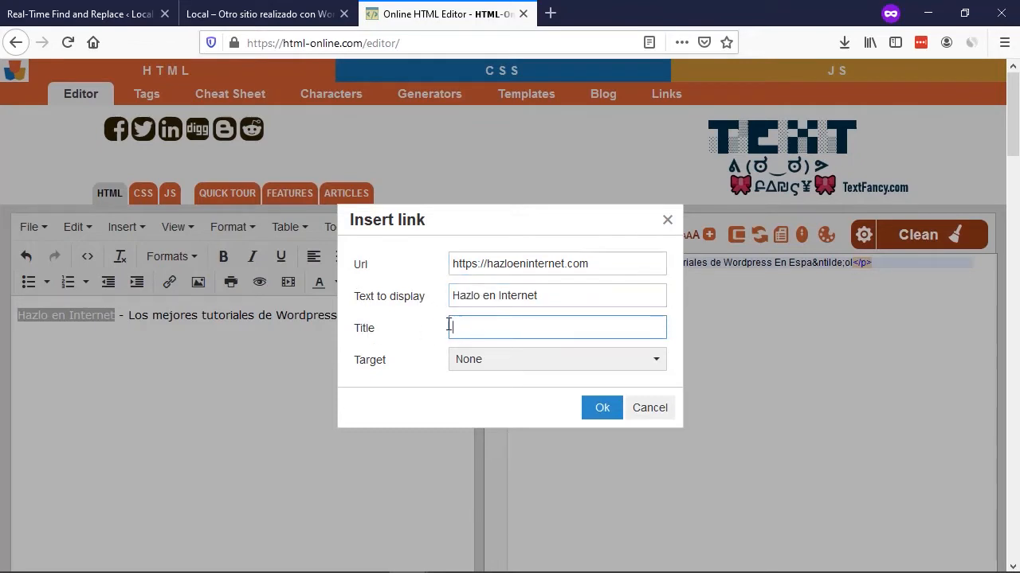
pyautogui.click(502, 367)
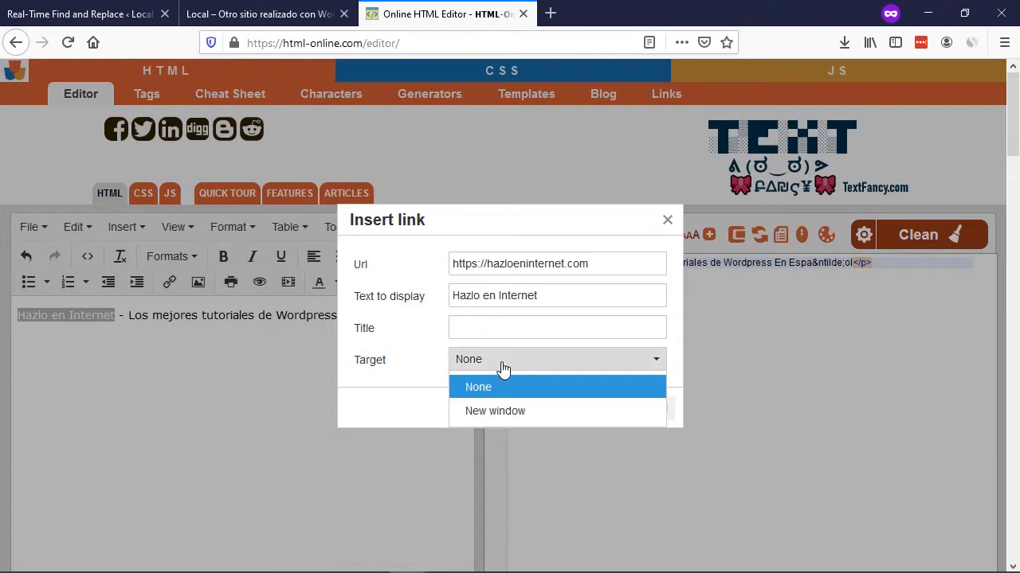
pyautogui.click(496, 410)
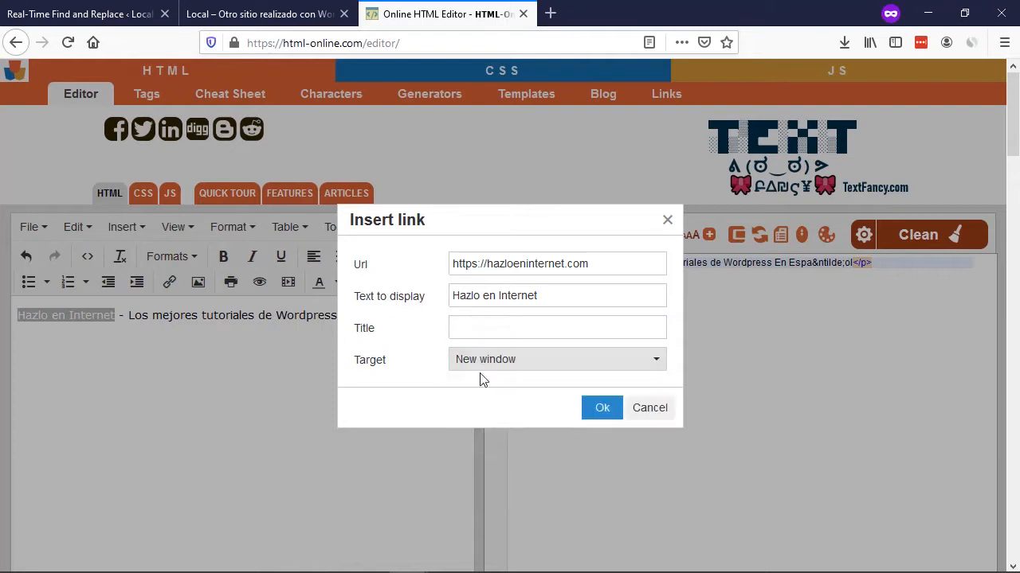
pyautogui.click(598, 411)
pyautogui.click(229, 400)
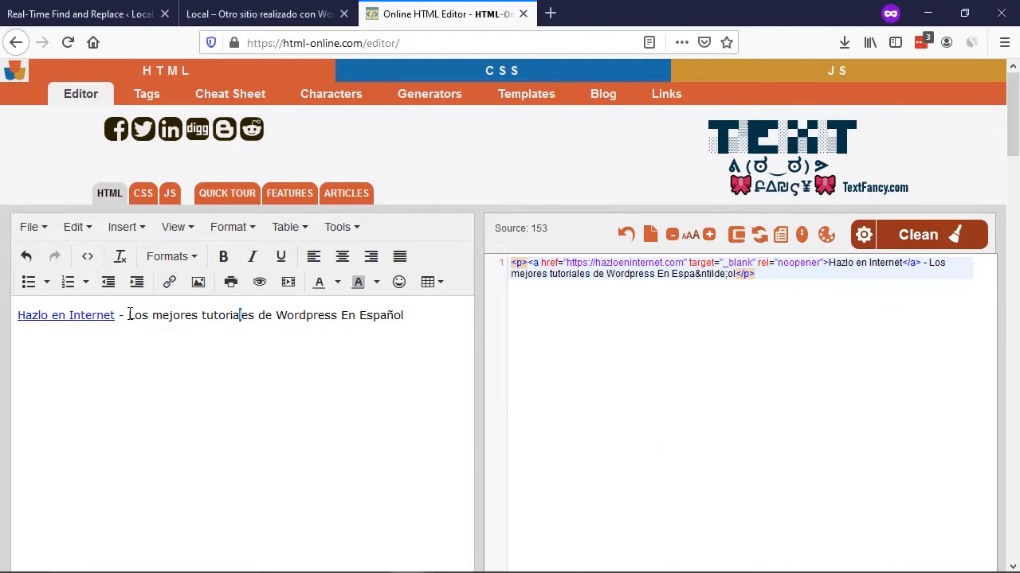
# Give "Los mejores tutoriales de Wordpress En Español" a blue #0000ff background and white #ffffff text.
pyautogui.moveTo(128, 315); pyautogui.dragTo(422, 314)
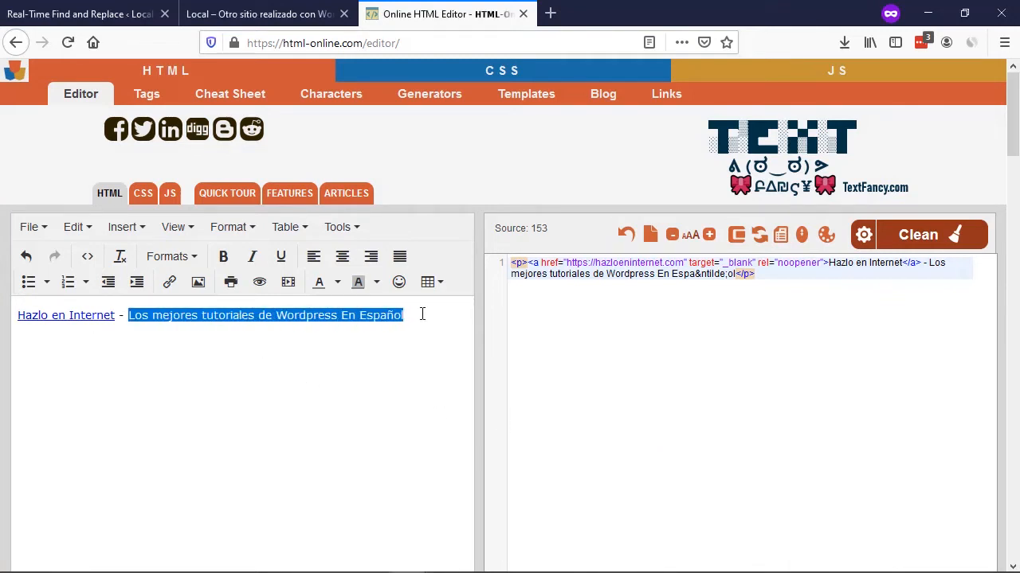
pyautogui.click(378, 282)
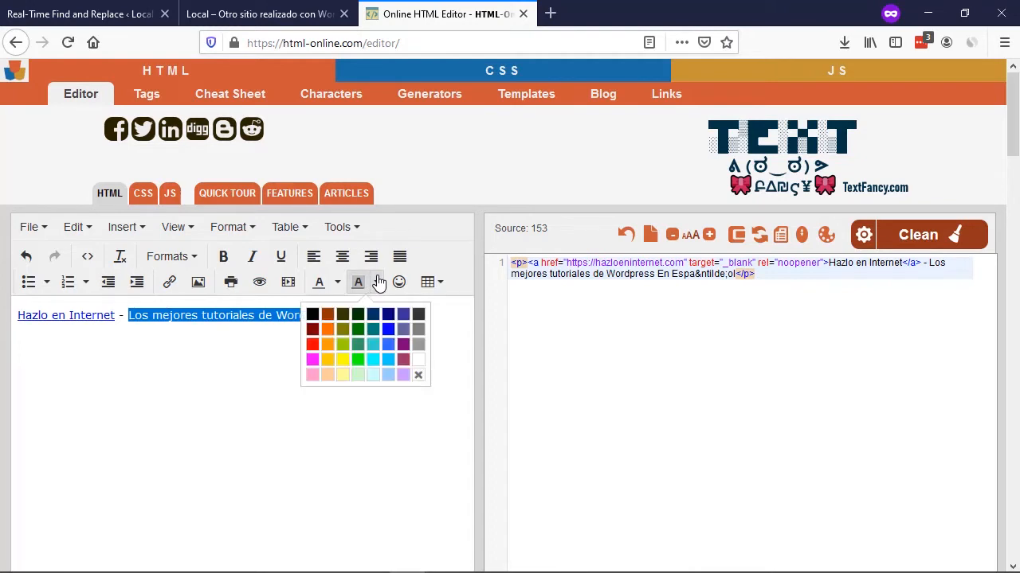
pyautogui.click(388, 330)
pyautogui.moveTo(416, 319); pyautogui.dragTo(129, 316)
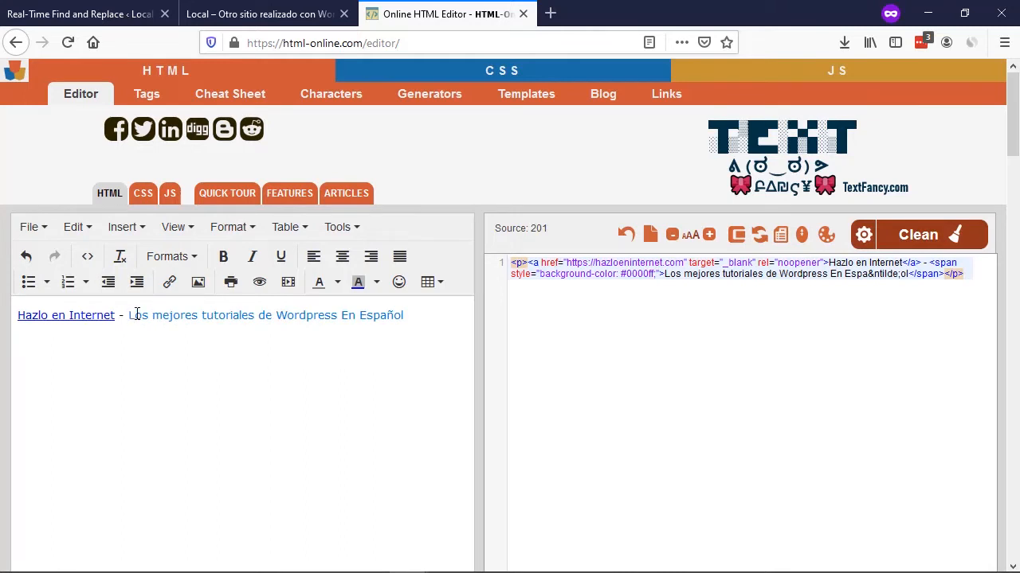
pyautogui.click(337, 282)
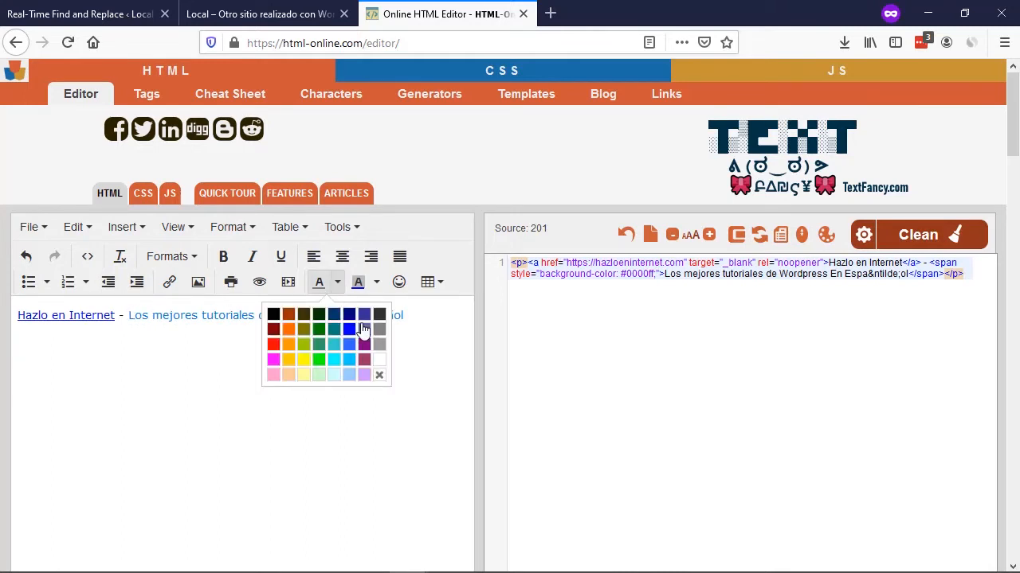
pyautogui.click(377, 360)
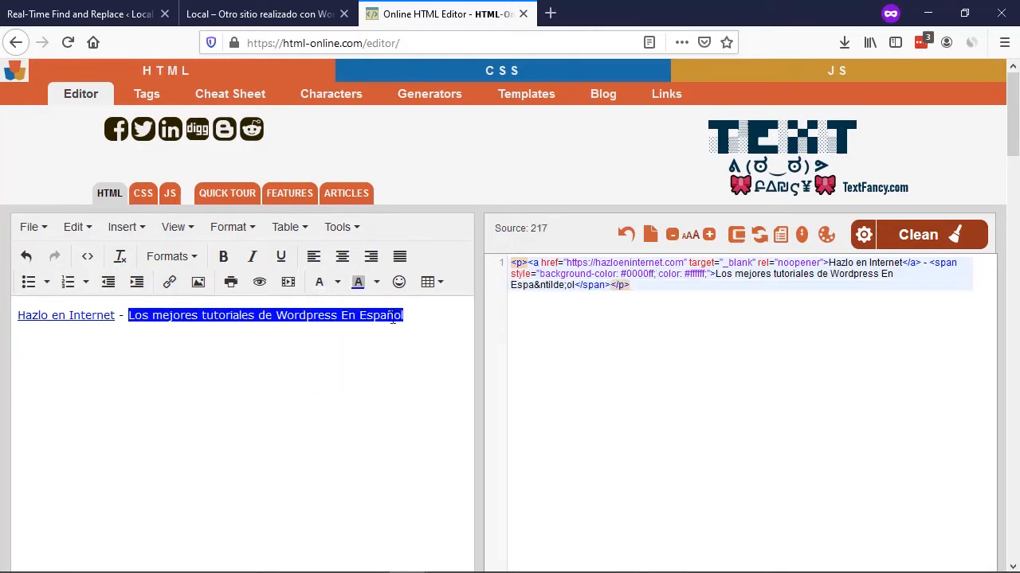
pyautogui.moveTo(404, 317); pyautogui.dragTo(5, 325)
pyautogui.click(259, 347)
# Return to the site's front page, open its HTML source code and skim through it.
pyautogui.click(227, 14)
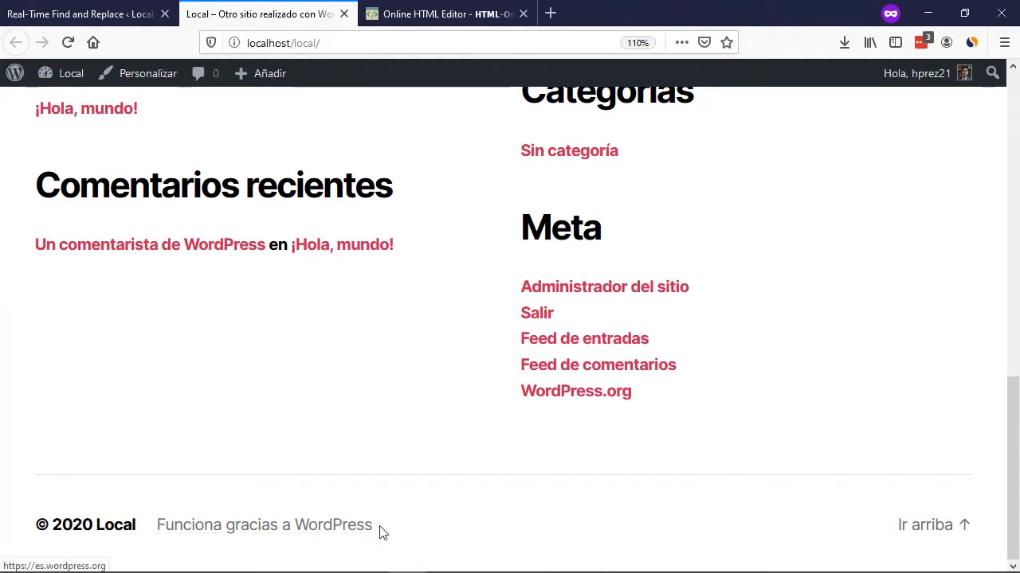
pyautogui.hotkey('ctrl', 'Tab')
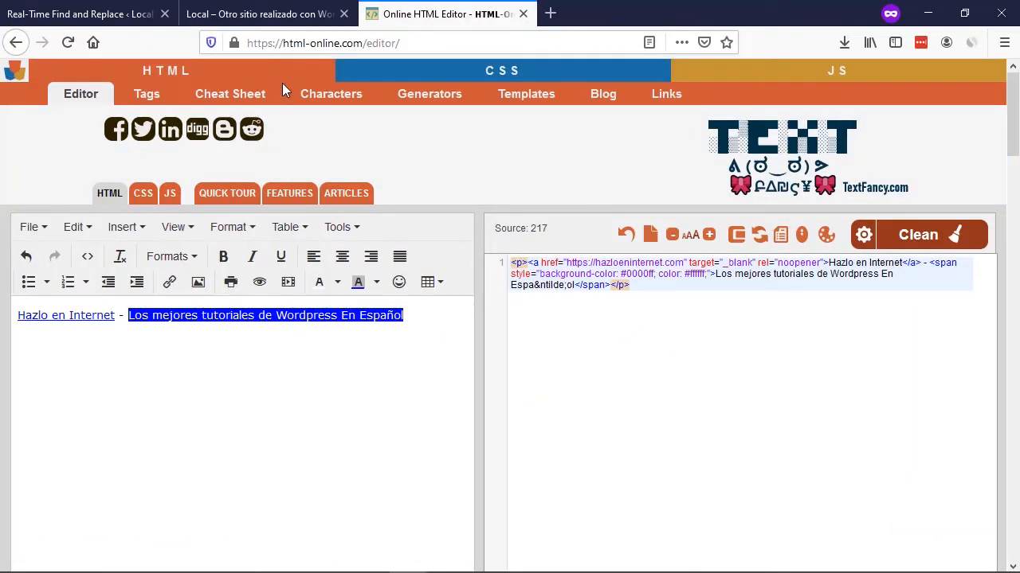
pyautogui.click(265, 18)
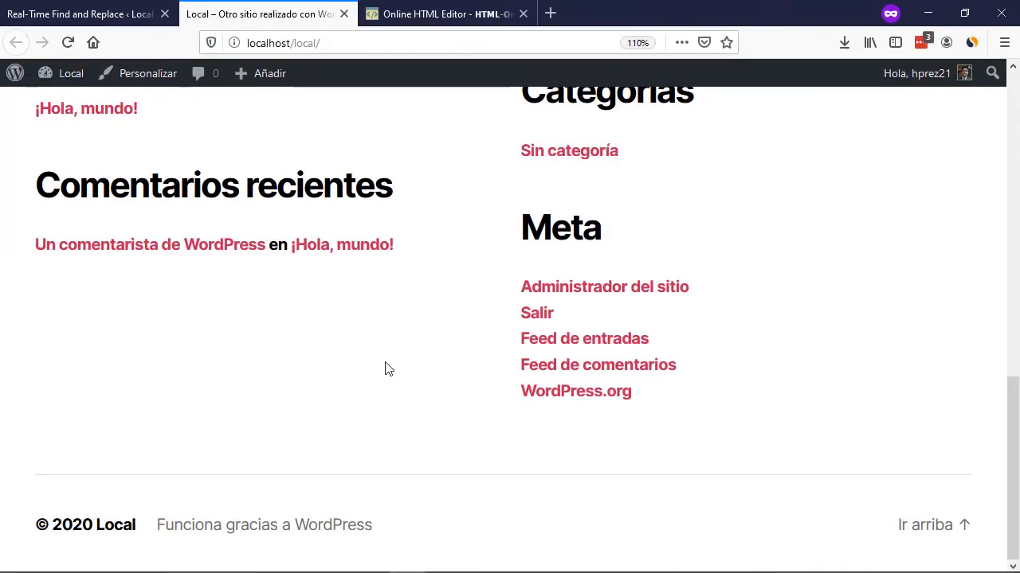
pyautogui.rightClick(392, 312)
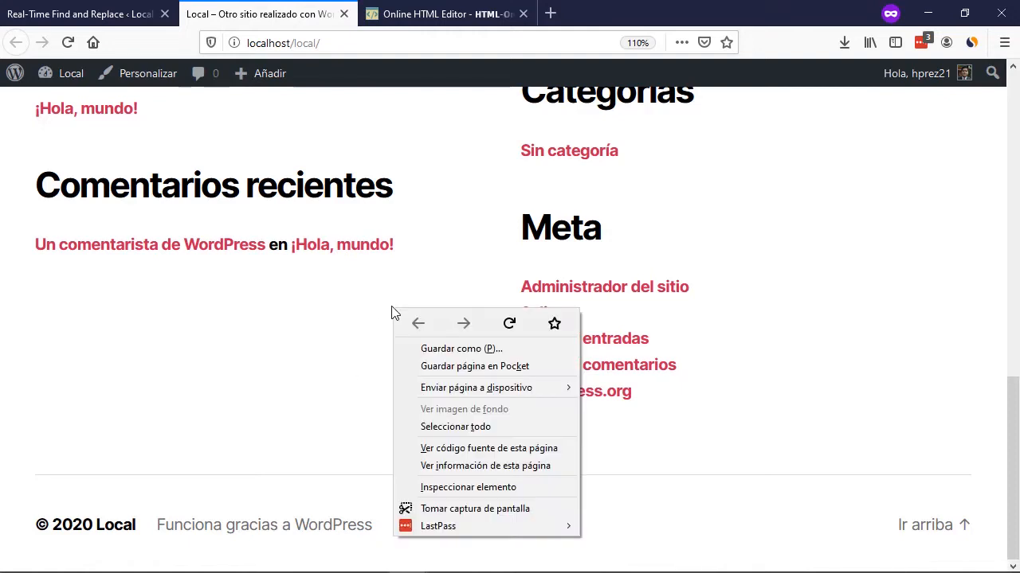
pyautogui.click(488, 448)
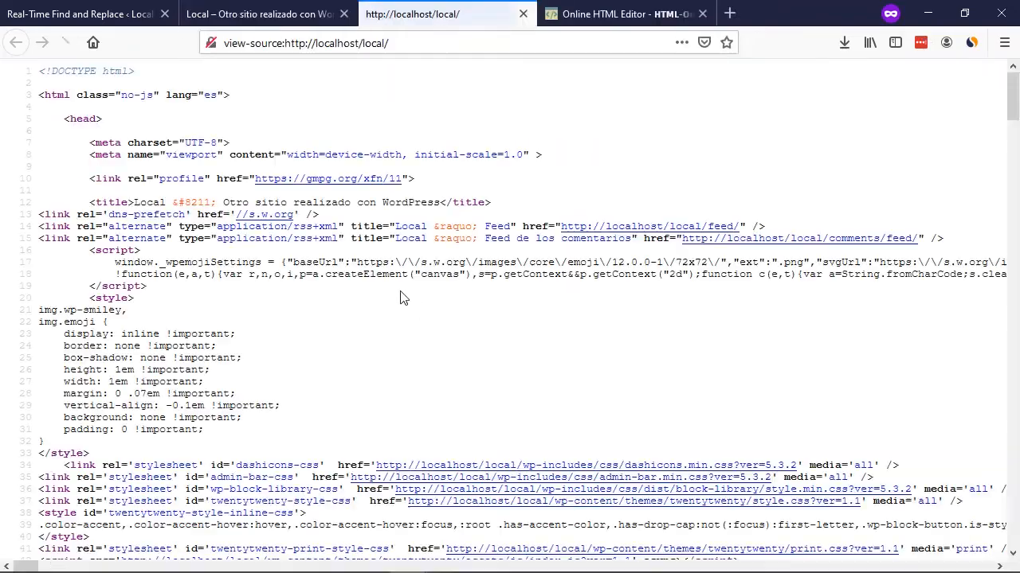
pyautogui.scroll(-20, 518, 136)
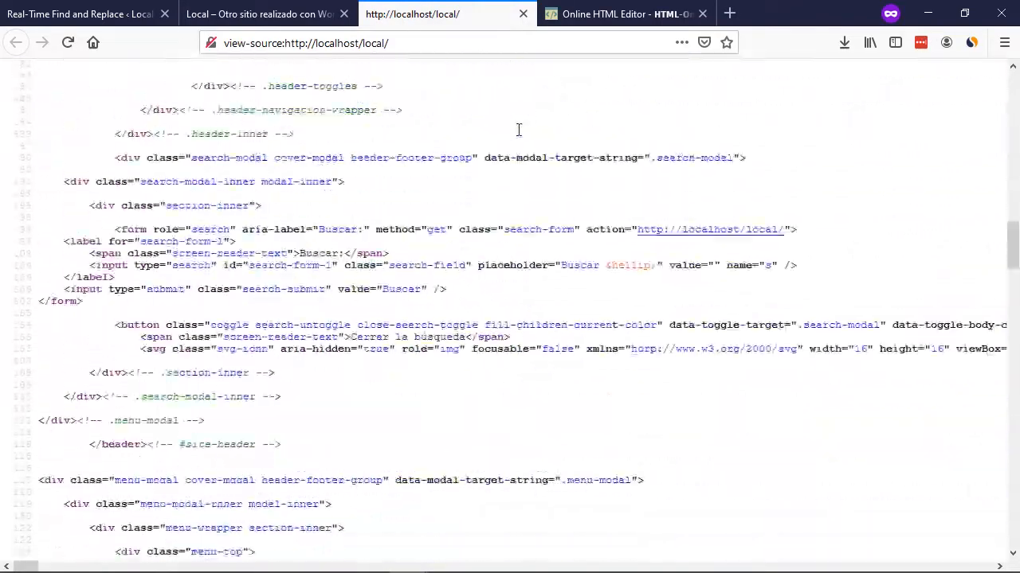
pyautogui.scroll(20, 518, 129)
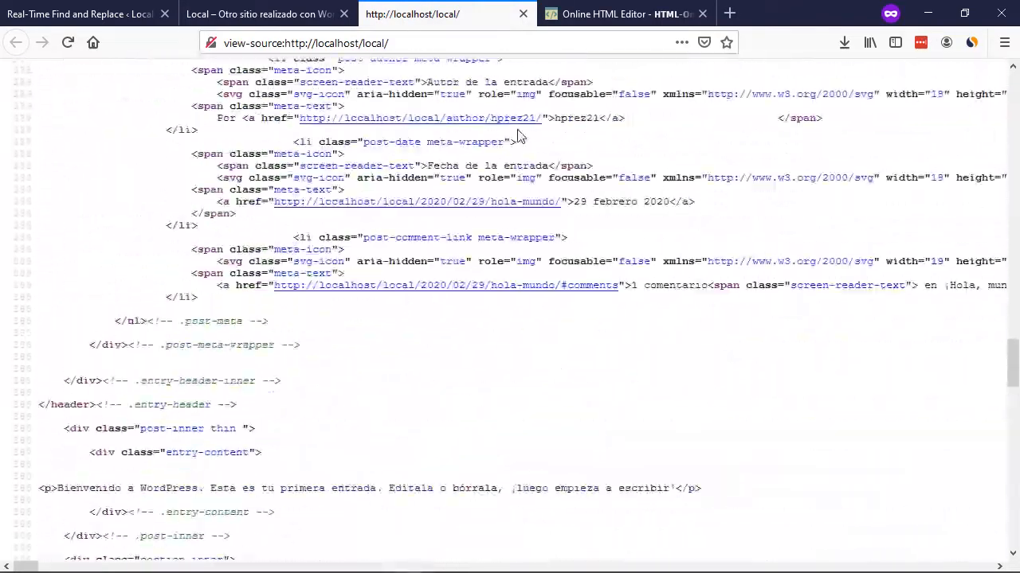
# Pick the year in the front page's footer credit and search the page source for "2020".
pyautogui.click(288, 20)
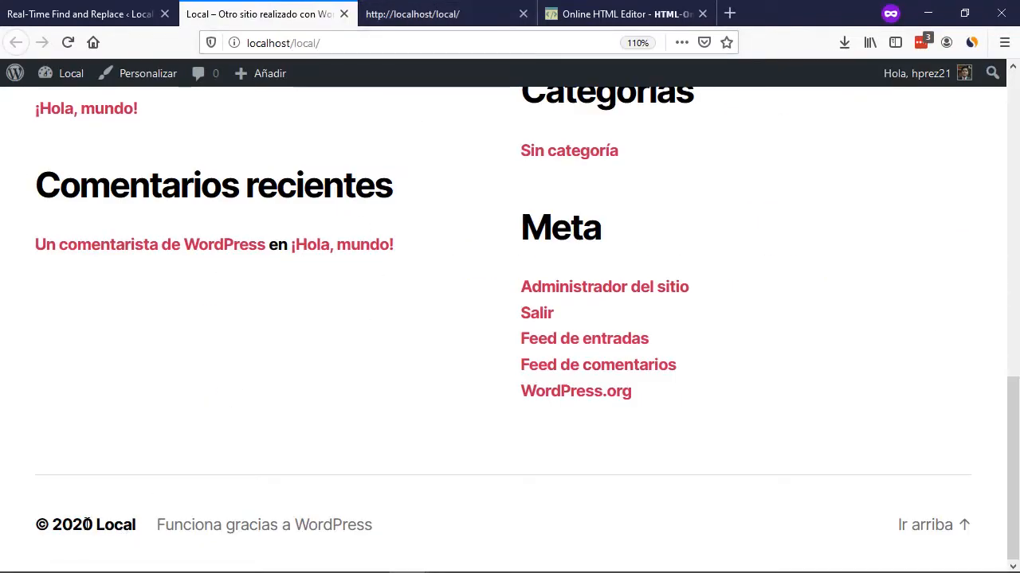
pyautogui.moveTo(59, 524); pyautogui.dragTo(393, 521)
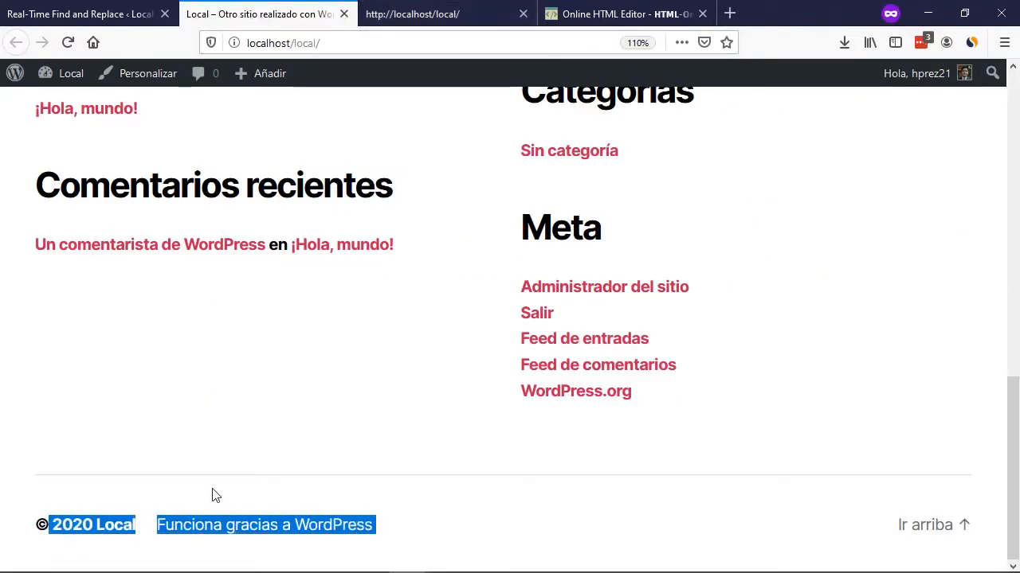
pyautogui.click(133, 486)
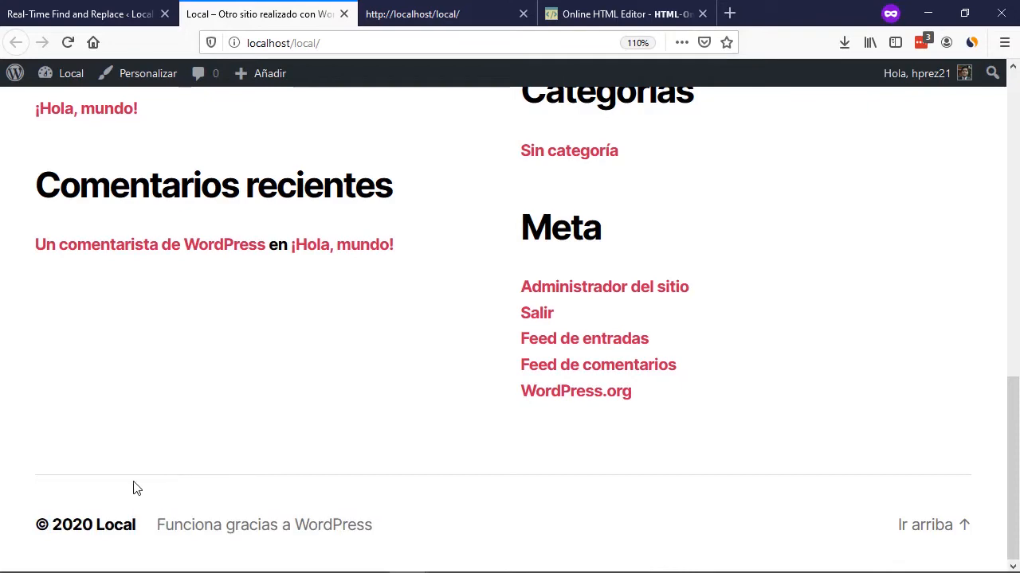
pyautogui.doubleClick(70, 521)
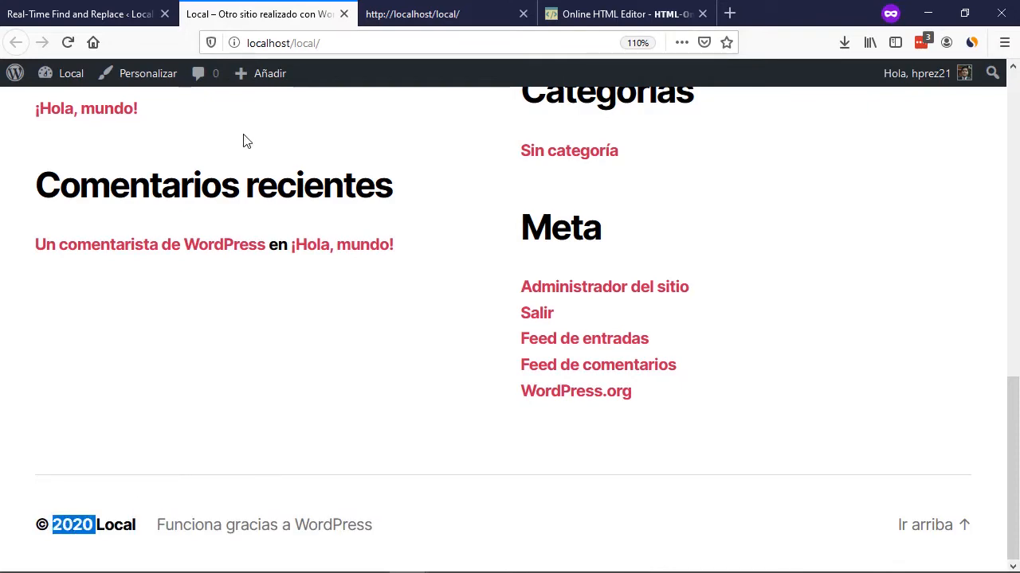
pyautogui.click(414, 14)
pyautogui.hotkey('ctrl', 'f')
pyautogui.write('2020')
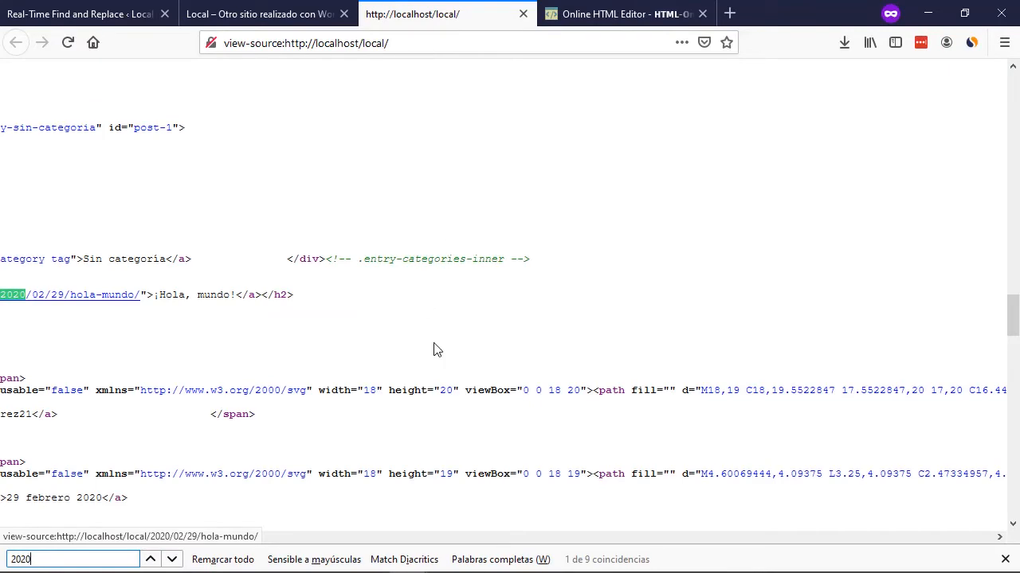
pyautogui.hscroll(-10, 433, 348)
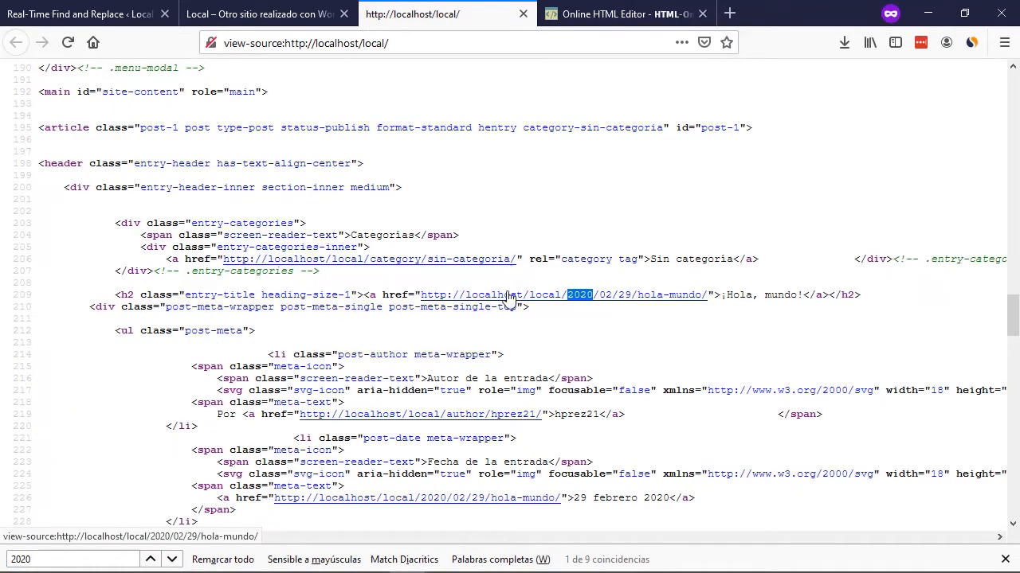
# Refine the source search to "2020" followed by a space to locate the footer copyright code.
pyautogui.click(284, 19)
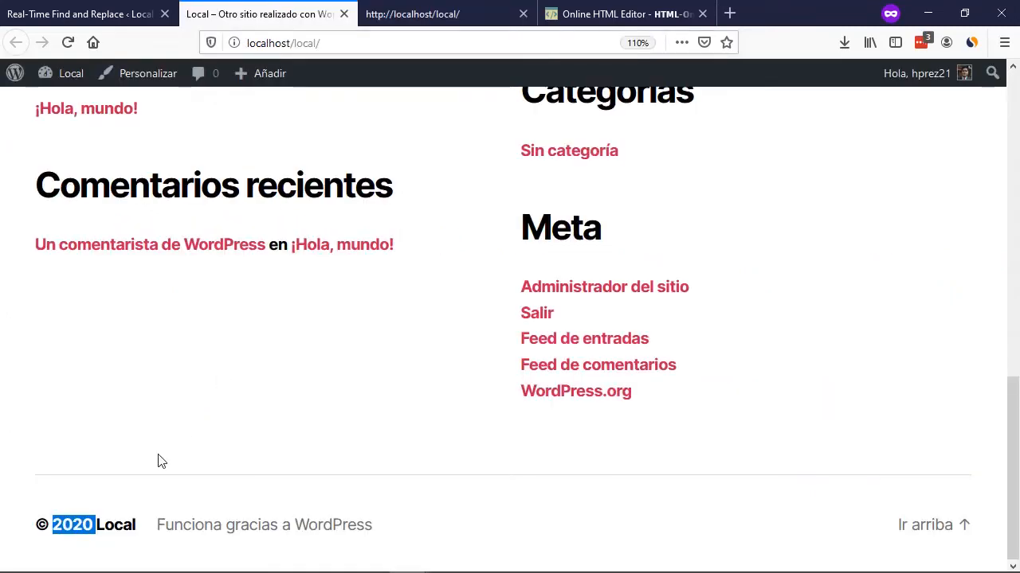
pyautogui.click(414, 19)
pyautogui.click(105, 557)
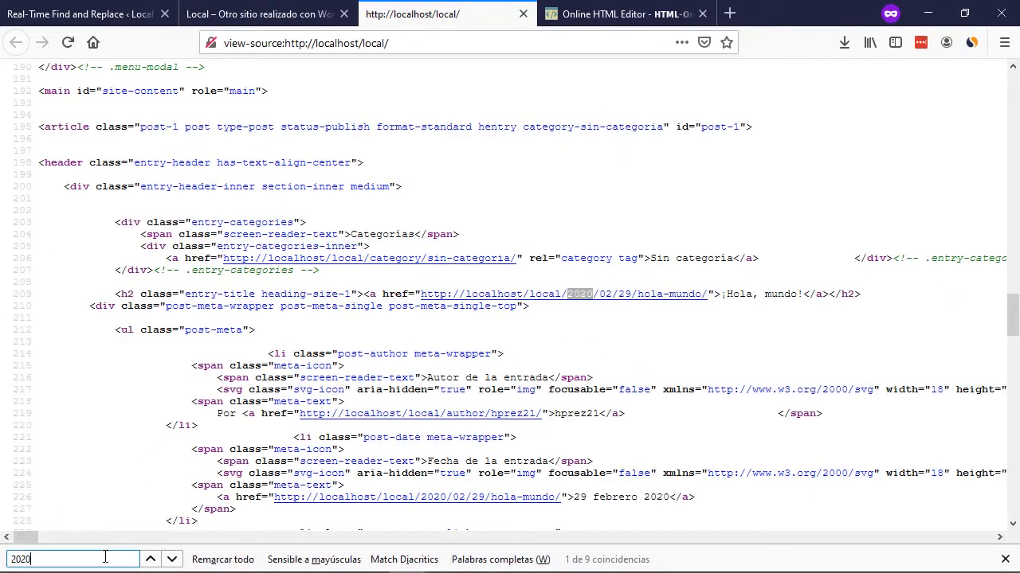
pyautogui.press('BackSpace')
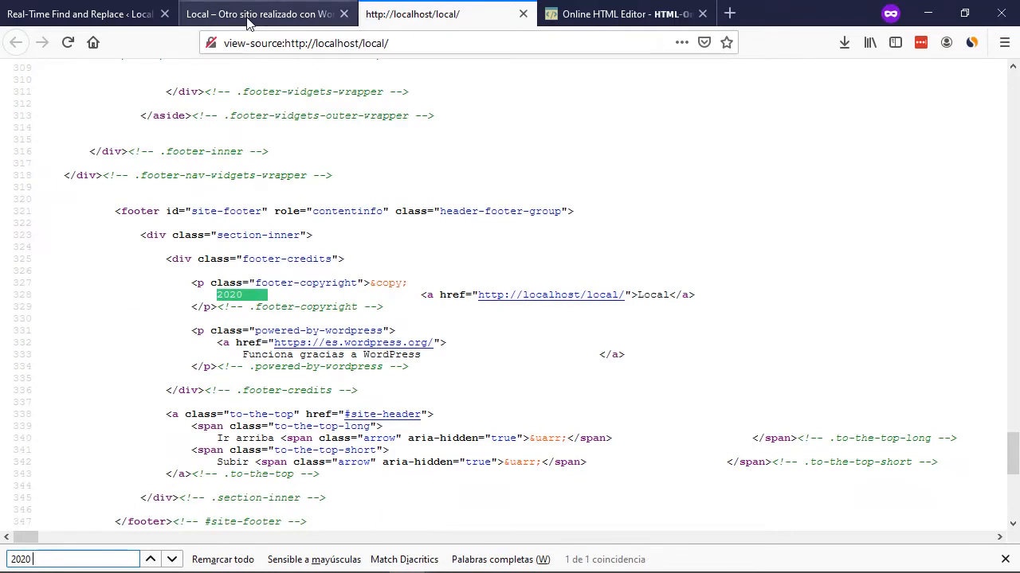
# Compare the footer-copyright markup in the source with the copyright symbol and year in the front page's footer.
pyautogui.click(281, 16)
pyautogui.hotkey('ctrl', 'Tab')
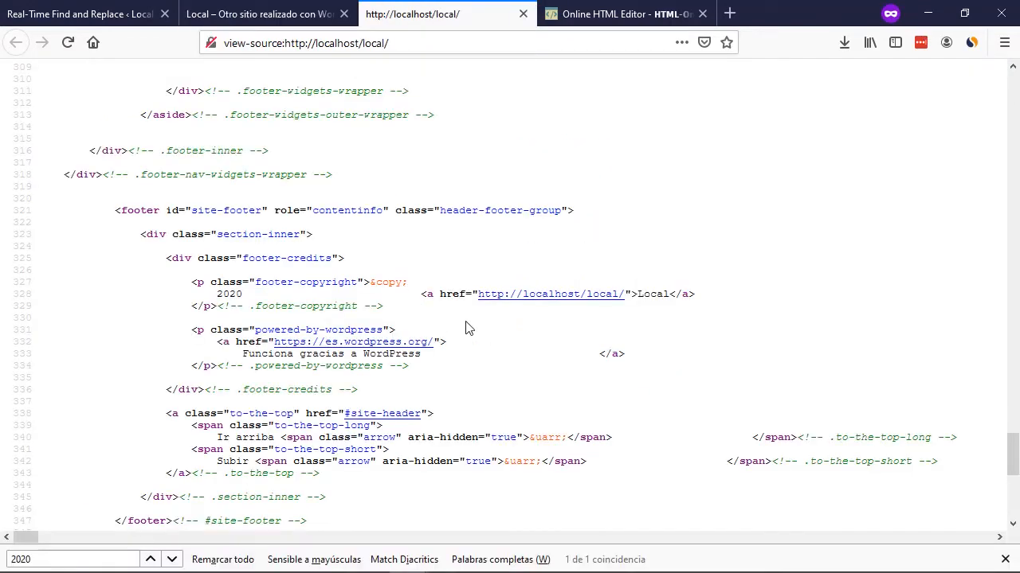
pyautogui.hotkey('ctrl', '+')
pyautogui.hotkey('ctrl', '+')
pyautogui.hotkey('ctrl', '+')
pyautogui.scroll(-3, 467, 321)
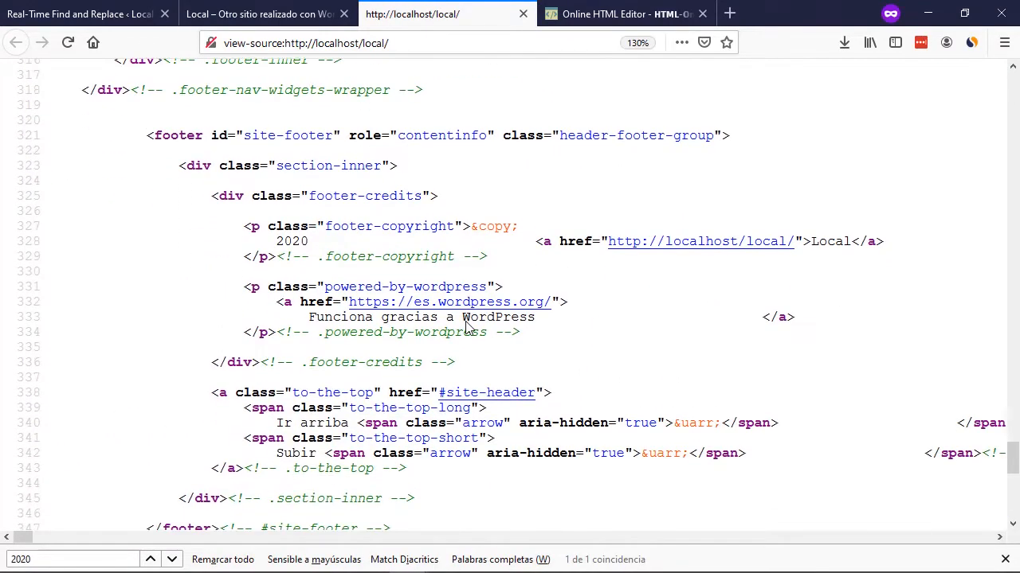
pyautogui.moveTo(470, 226); pyautogui.dragTo(529, 231)
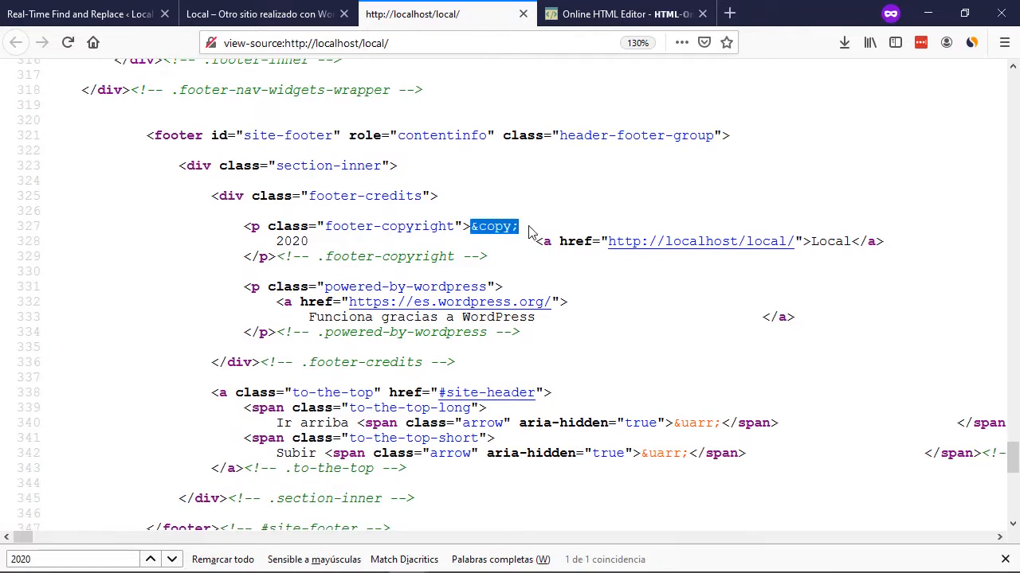
pyautogui.click(266, 14)
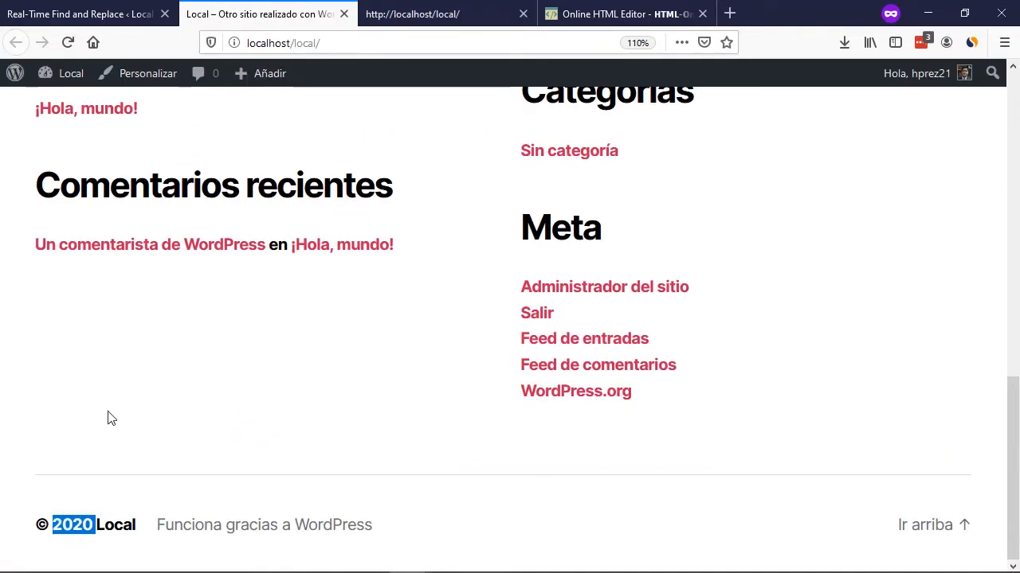
pyautogui.click(42, 525)
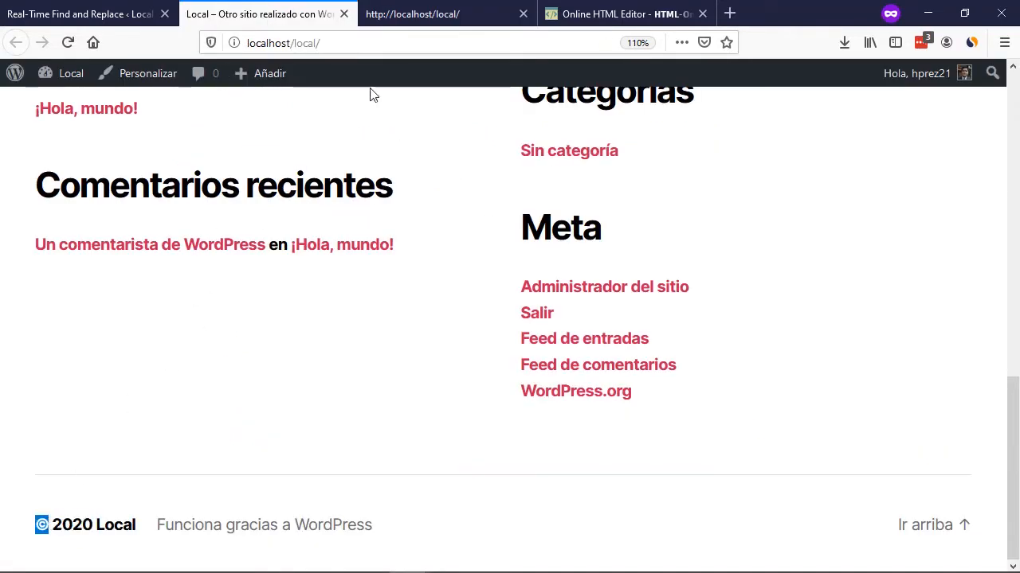
pyautogui.click(396, 13)
pyautogui.click(521, 227)
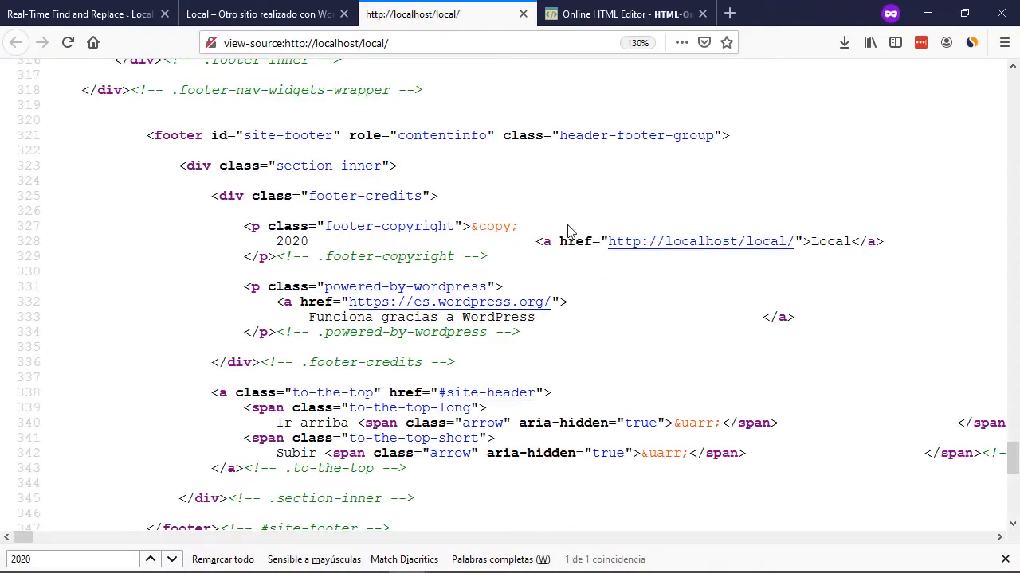
pyautogui.doubleClick(289, 243)
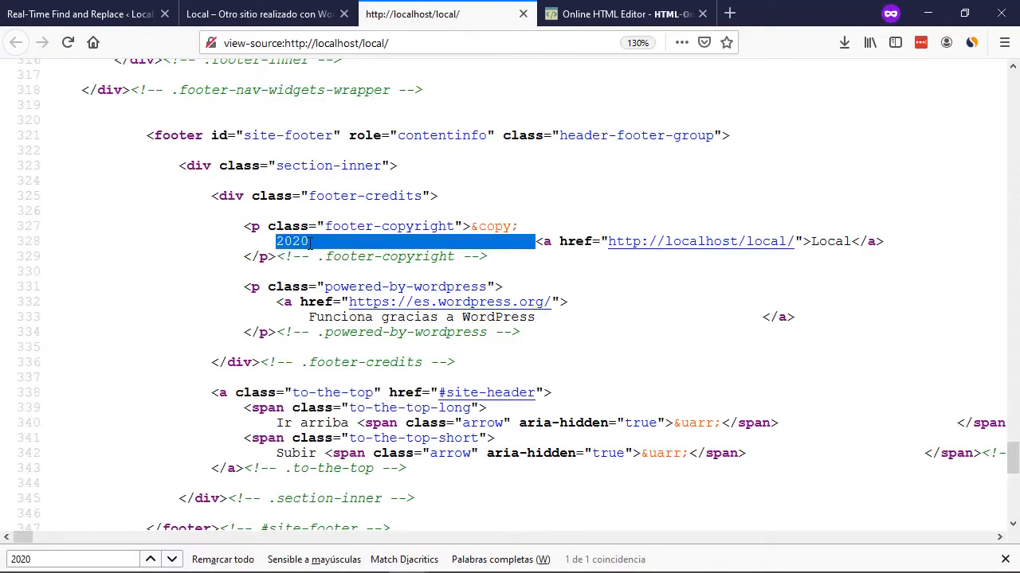
# Compare the link text "Local" in the source's footer-copyright code with the site name in the front page's footer.
pyautogui.click(512, 266)
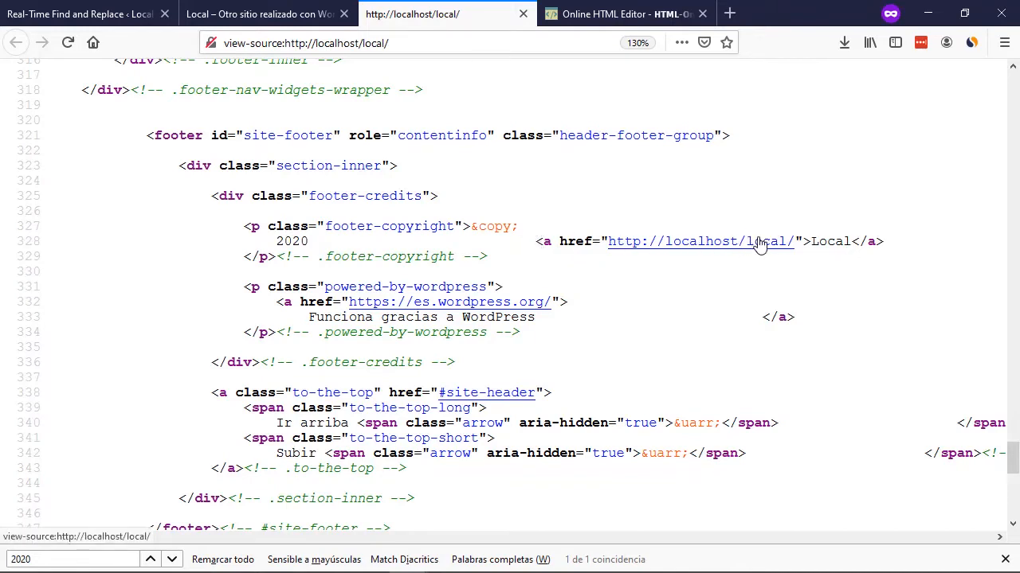
pyautogui.doubleClick(830, 241)
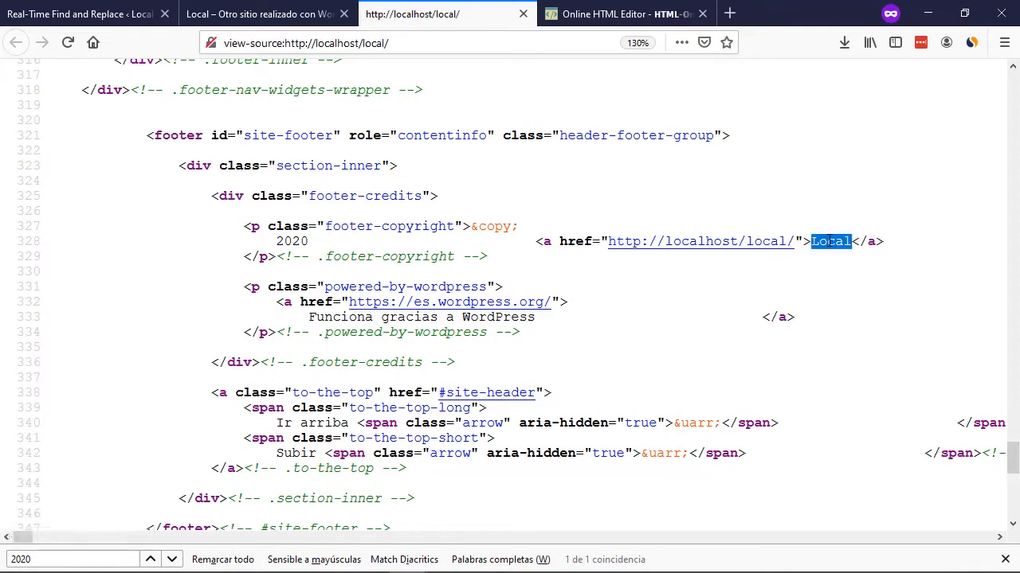
pyautogui.click(265, 18)
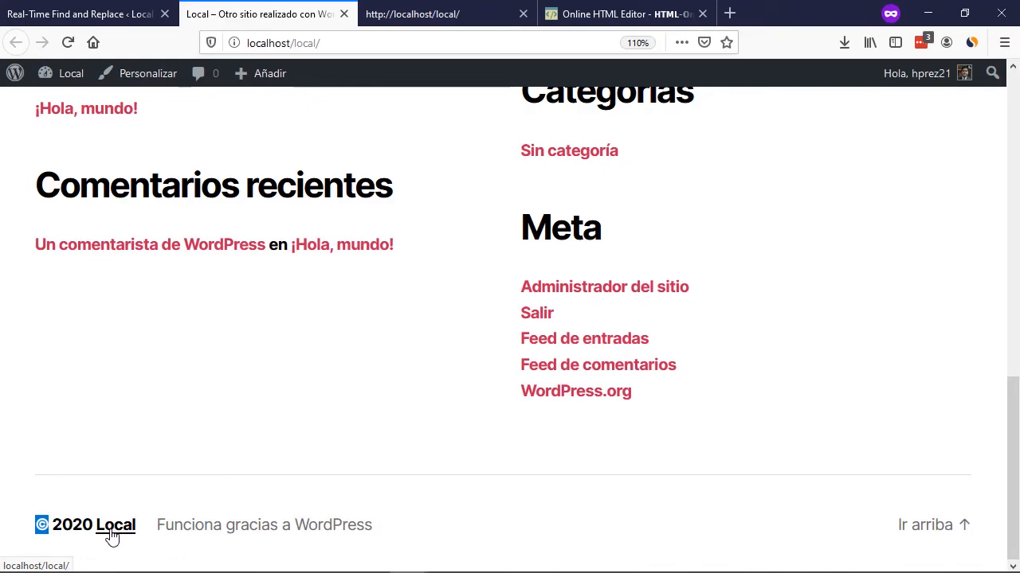
pyautogui.hotkey('ctrl', 'Tab')
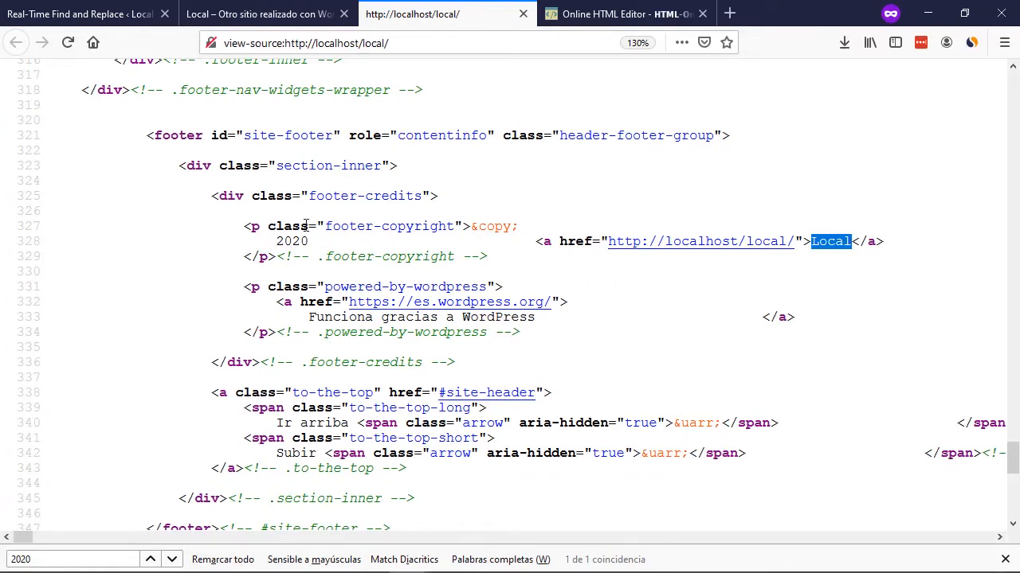
# Compare the opening footer-copyright paragraph tag and the &copy; entity in the source with the copyright symbol in the front page's footer.
pyautogui.doubleClick(254, 226)
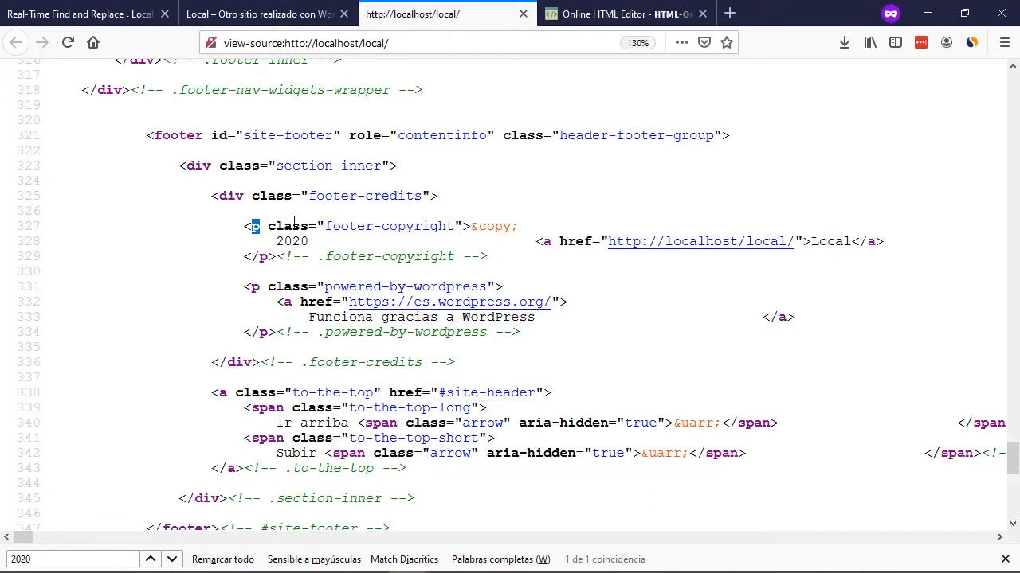
pyautogui.click(336, 224)
pyautogui.moveTo(245, 226); pyautogui.dragTo(473, 226)
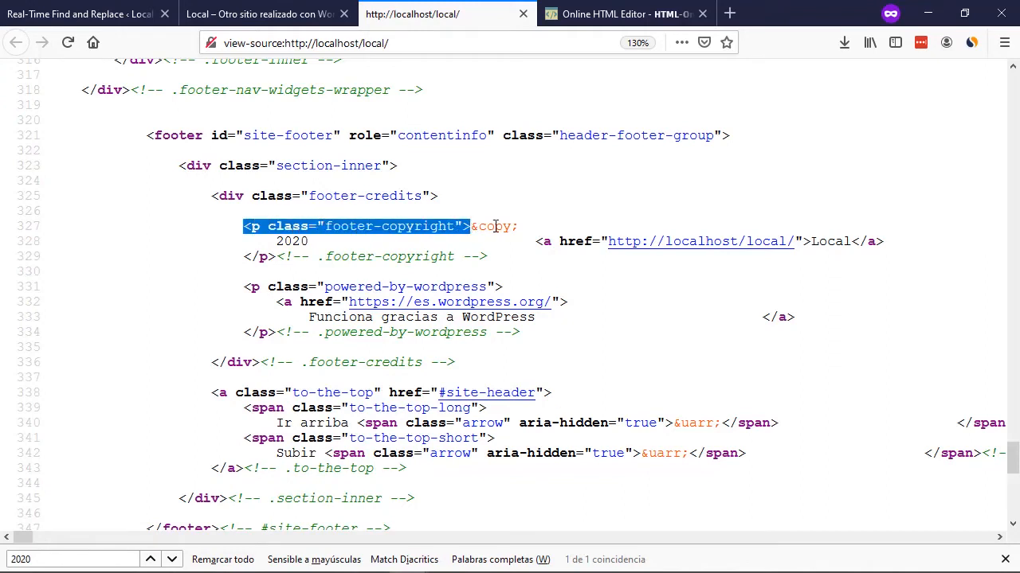
pyautogui.click(495, 226)
pyautogui.click(295, 13)
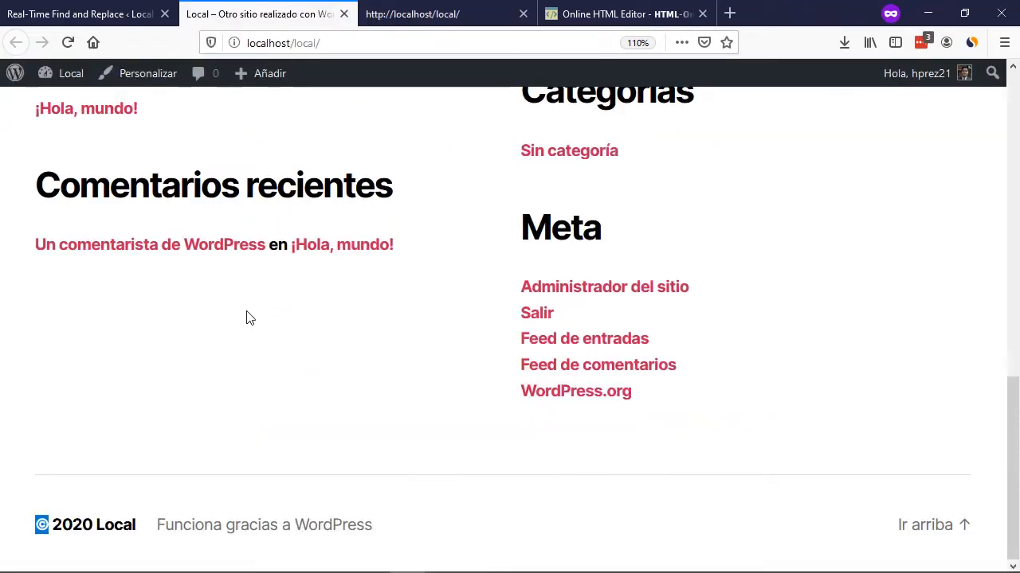
pyautogui.click(45, 525)
pyautogui.moveTo(52, 523); pyautogui.dragTo(37, 525)
pyautogui.rightClick(45, 525)
pyautogui.click(133, 346)
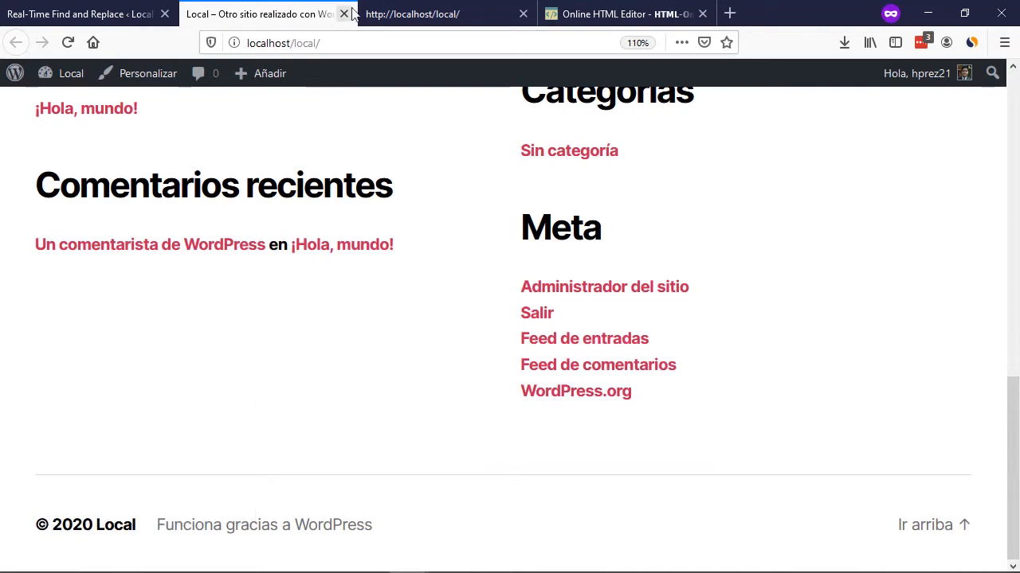
# Copy the source code from &copy; through 2020 to the closing </a> of the Local link, leaving out the paragraph tags.
pyautogui.click(411, 14)
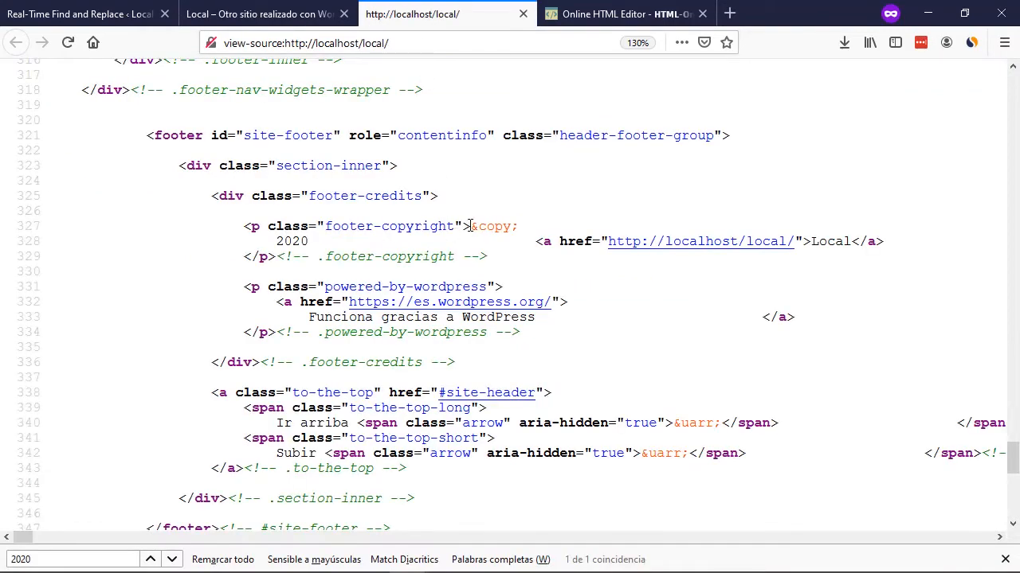
pyautogui.moveTo(470, 226); pyautogui.dragTo(889, 244)
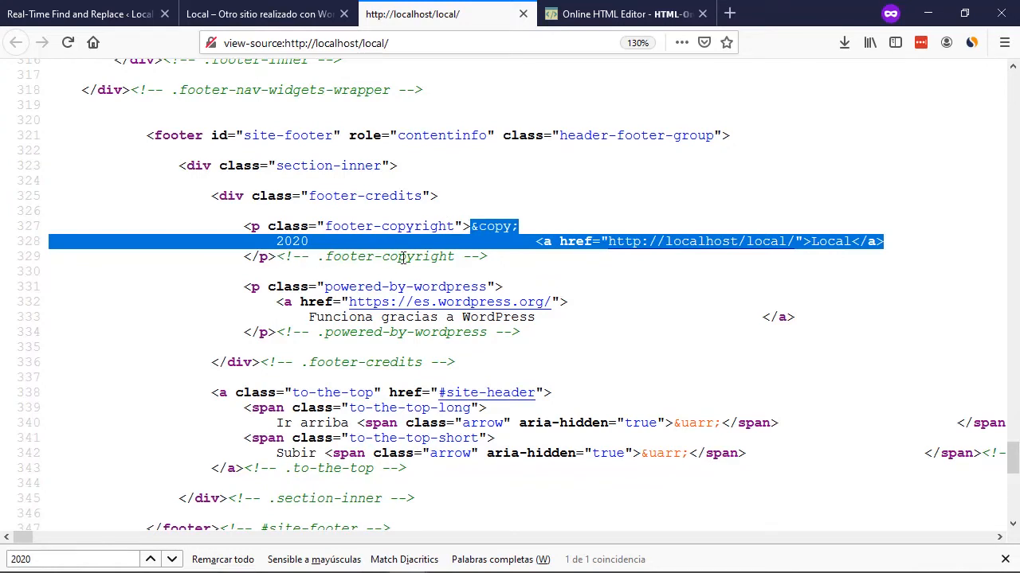
pyautogui.click(271, 22)
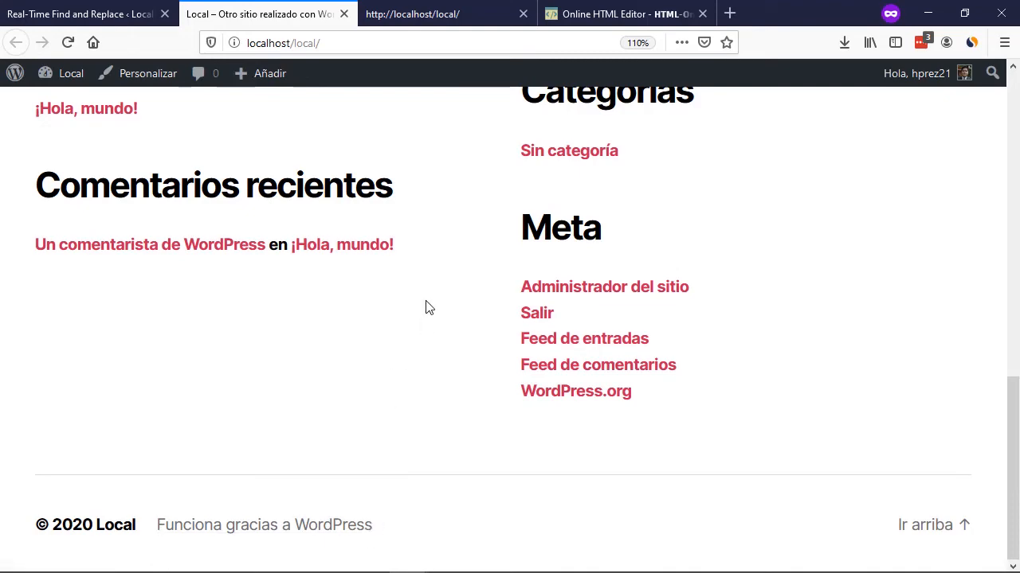
pyautogui.click(414, 20)
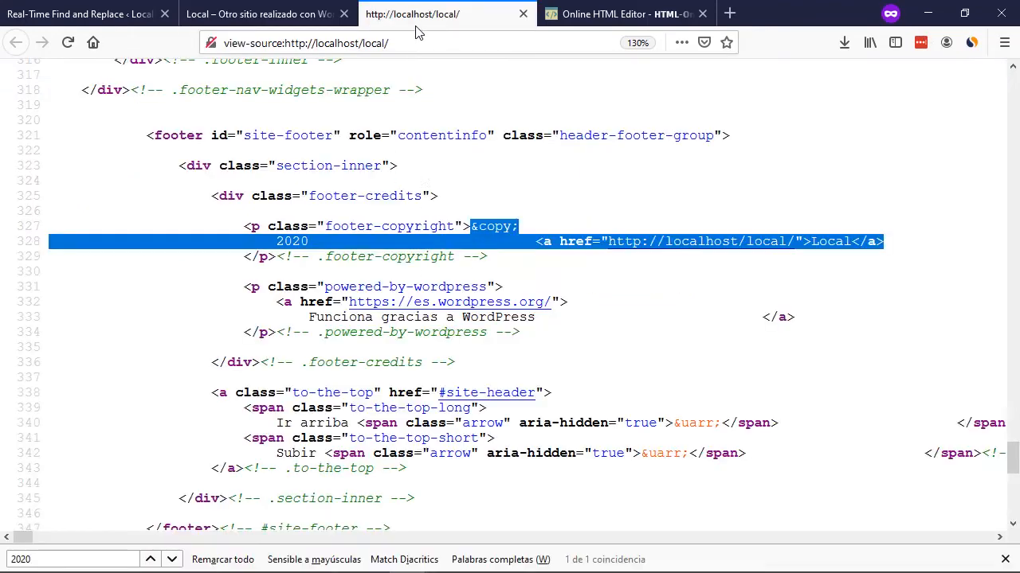
pyautogui.rightClick(475, 224)
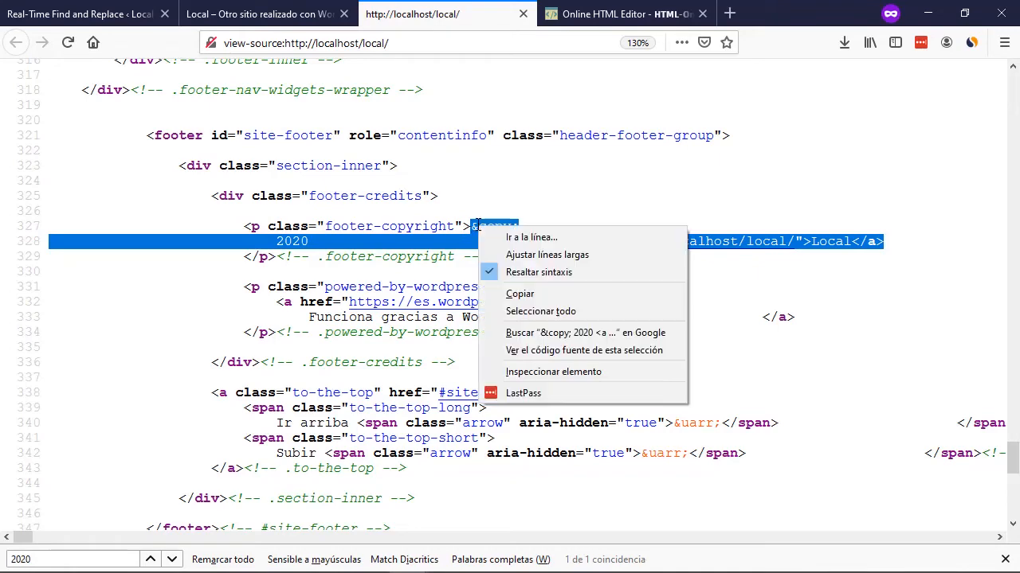
pyautogui.click(529, 293)
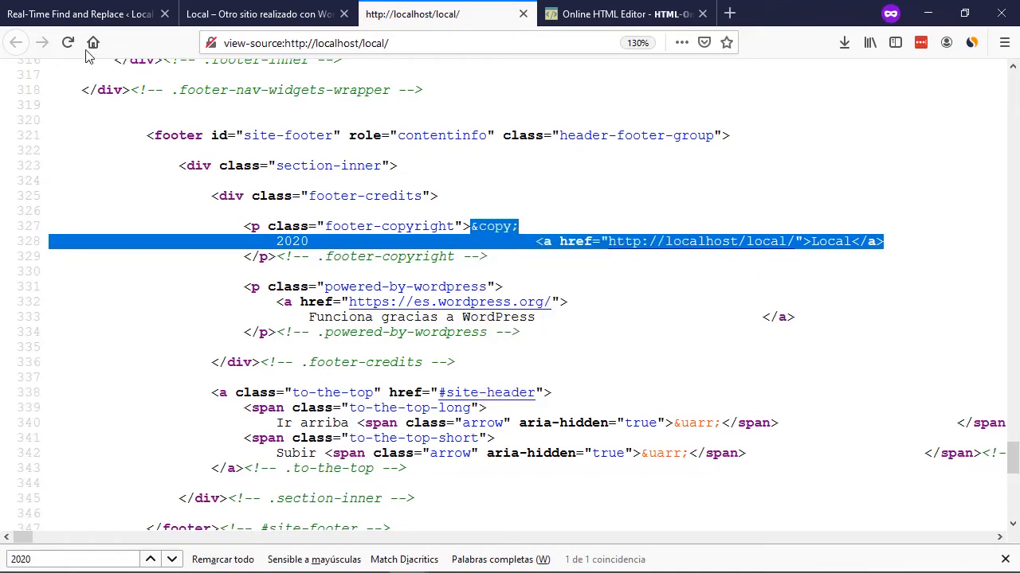
# Paste the copied footer copyright code as the Find text of the empty rule in Real-Time Find and Replace.
pyautogui.click(78, 16)
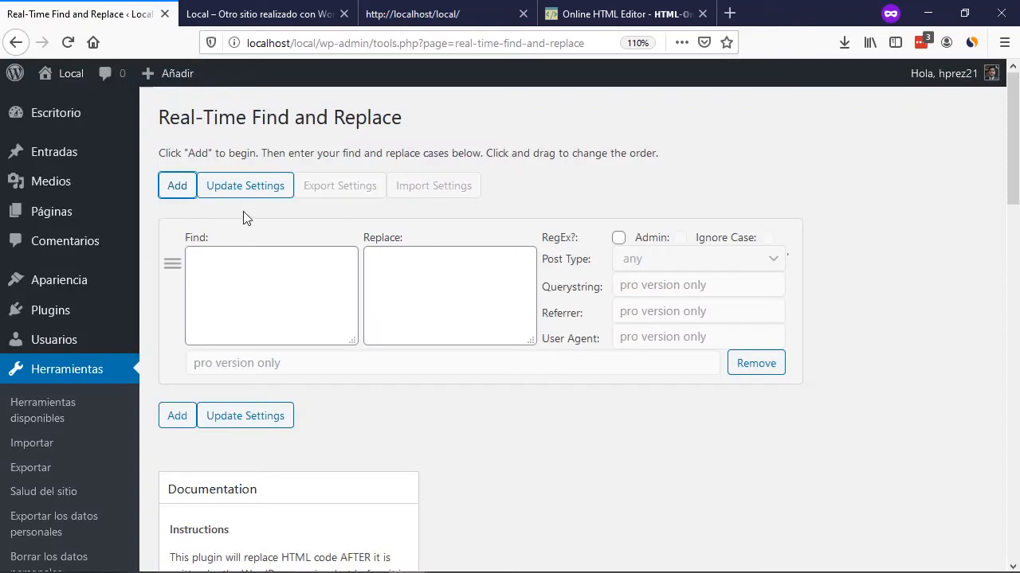
pyautogui.click(239, 266)
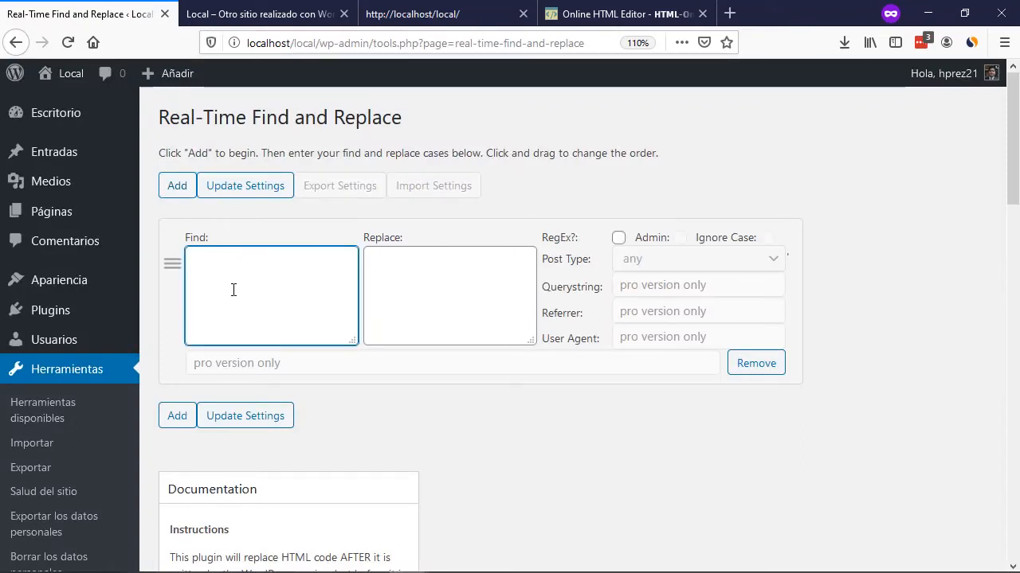
pyautogui.hotkey('ctrl', 'v')
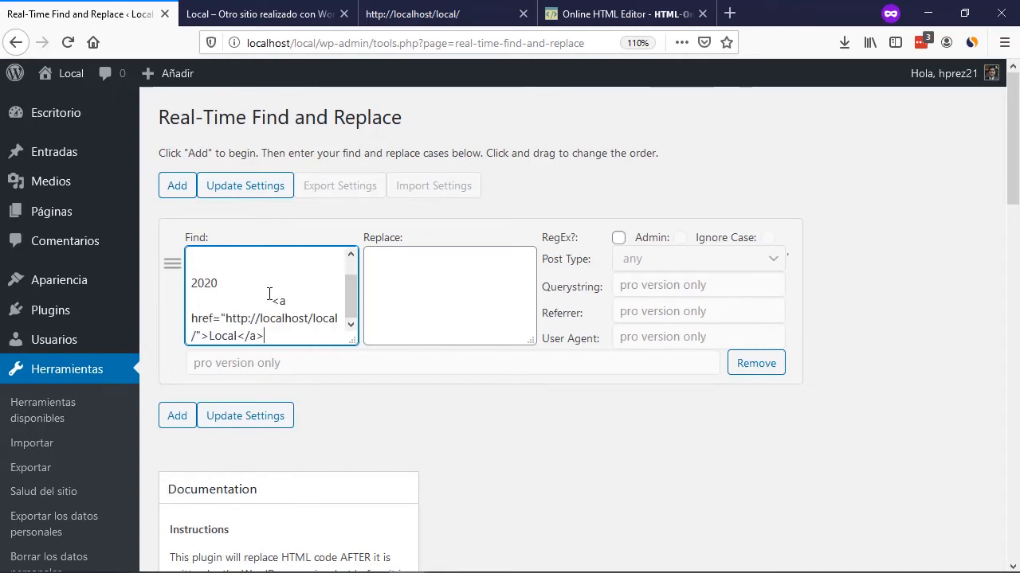
# Copy all the generated HTML from the Online HTML Editor and paste it as the rule's Replace text.
pyautogui.click(393, 274)
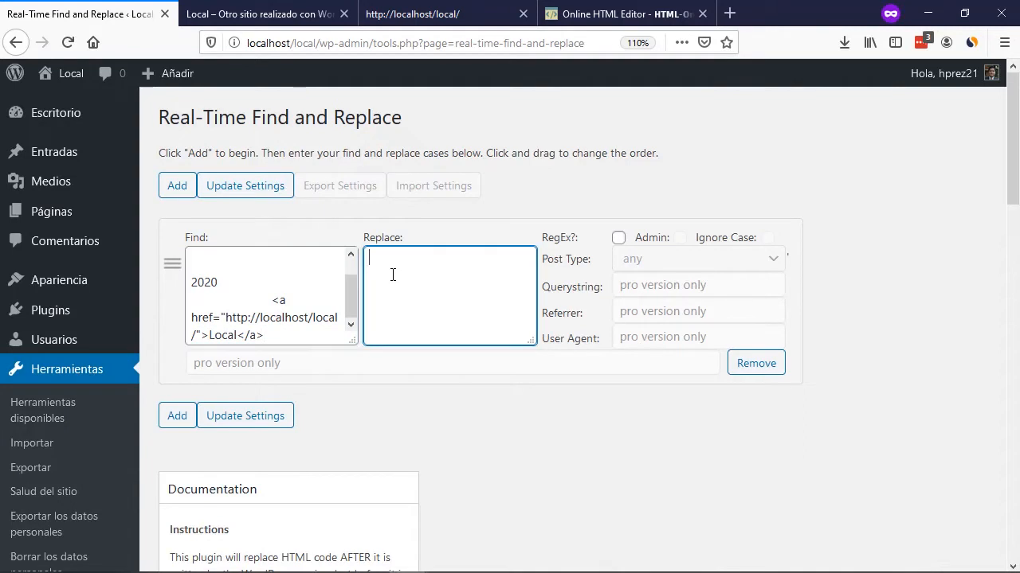
pyautogui.click(606, 14)
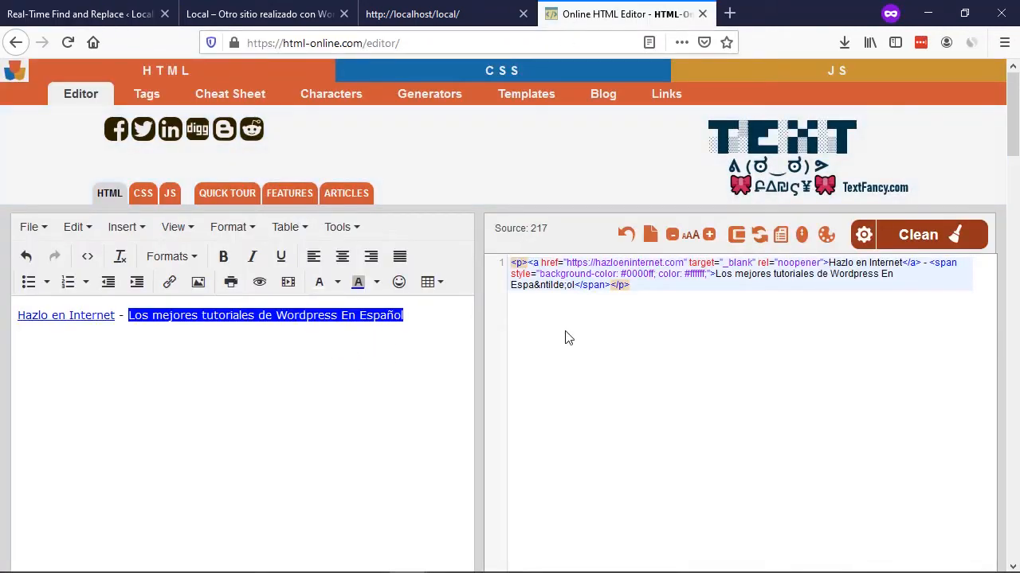
pyautogui.click(658, 290)
pyautogui.click(502, 262)
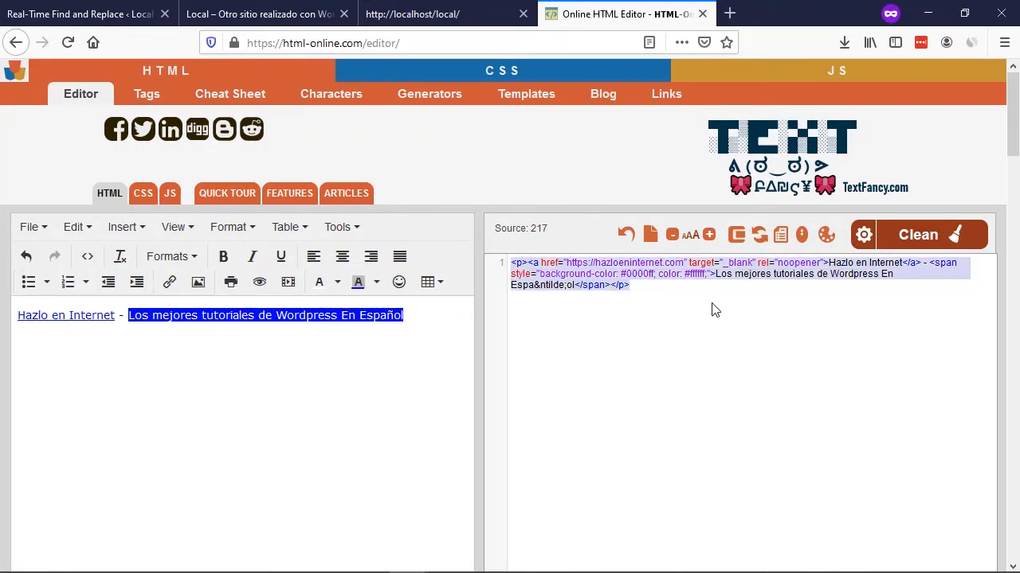
pyautogui.click(127, 14)
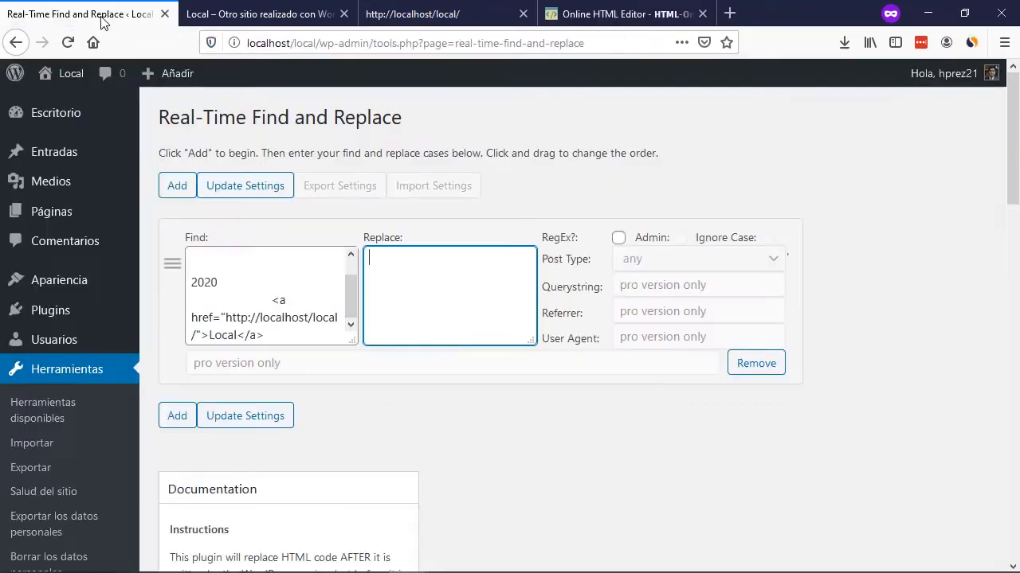
pyautogui.hotkey('ctrl', 'v')
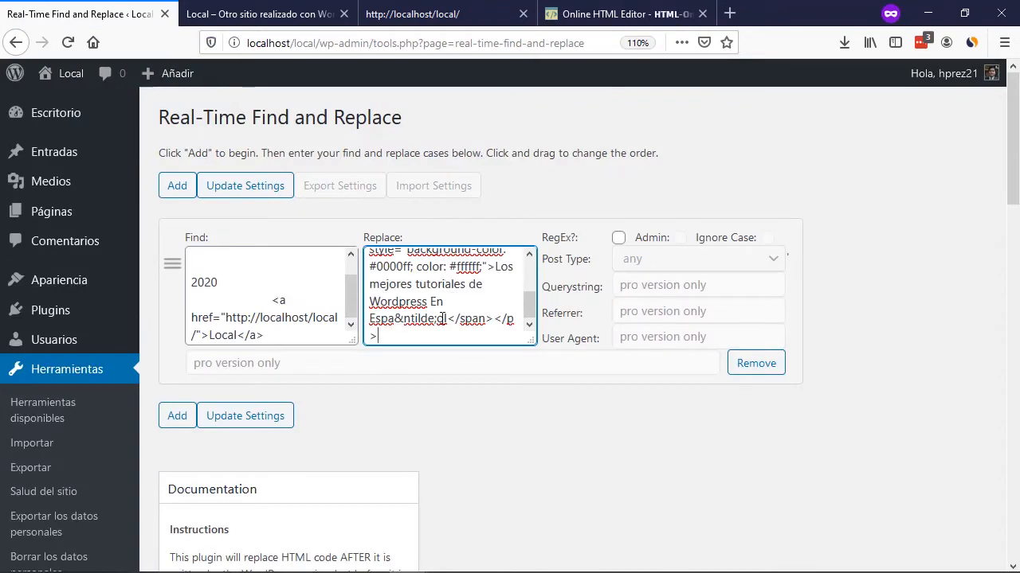
# Save the find-and-replace rule and reload the site's front page to check its footer.
pyautogui.click(247, 417)
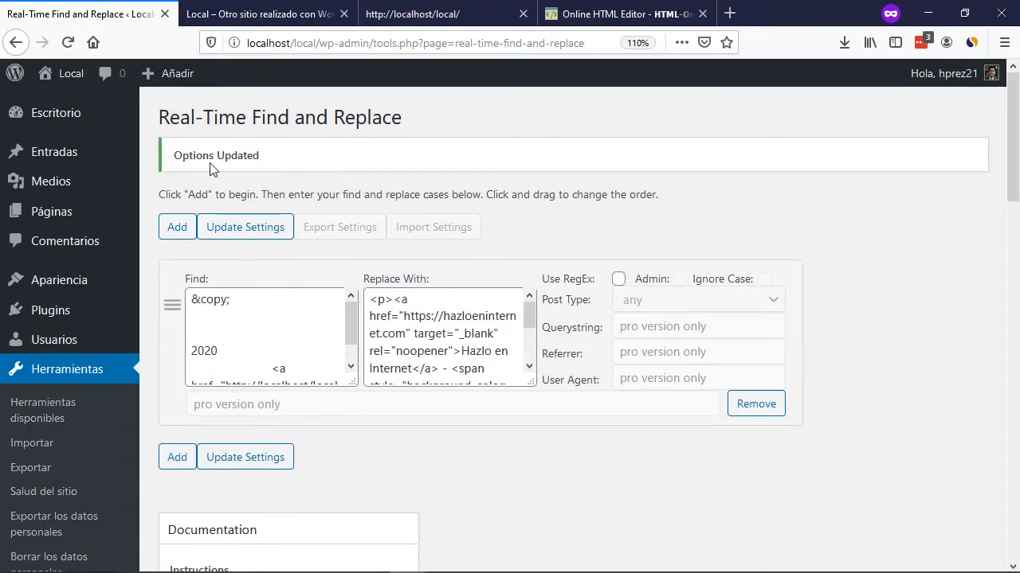
pyautogui.click(243, 21)
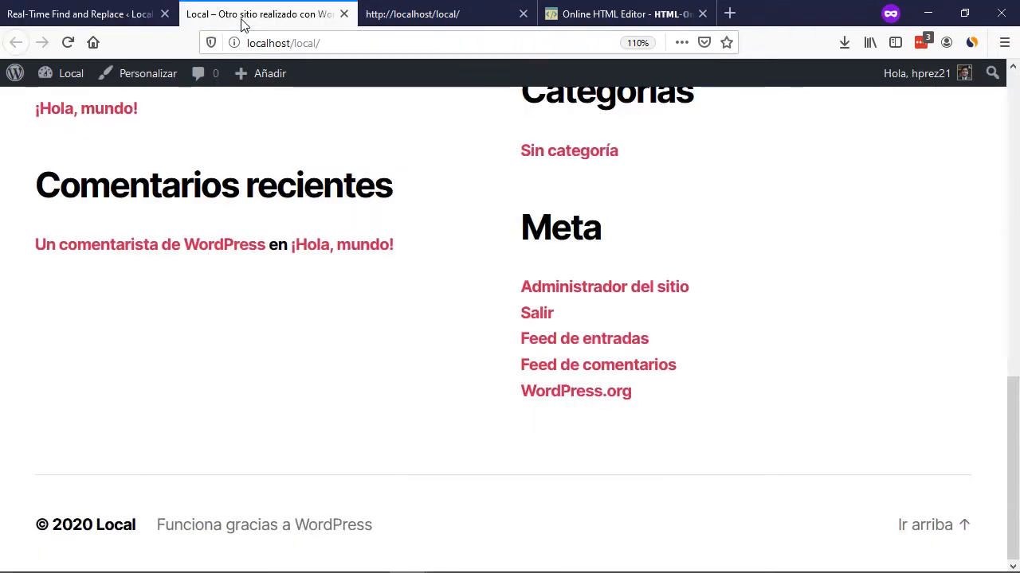
pyautogui.click(68, 43)
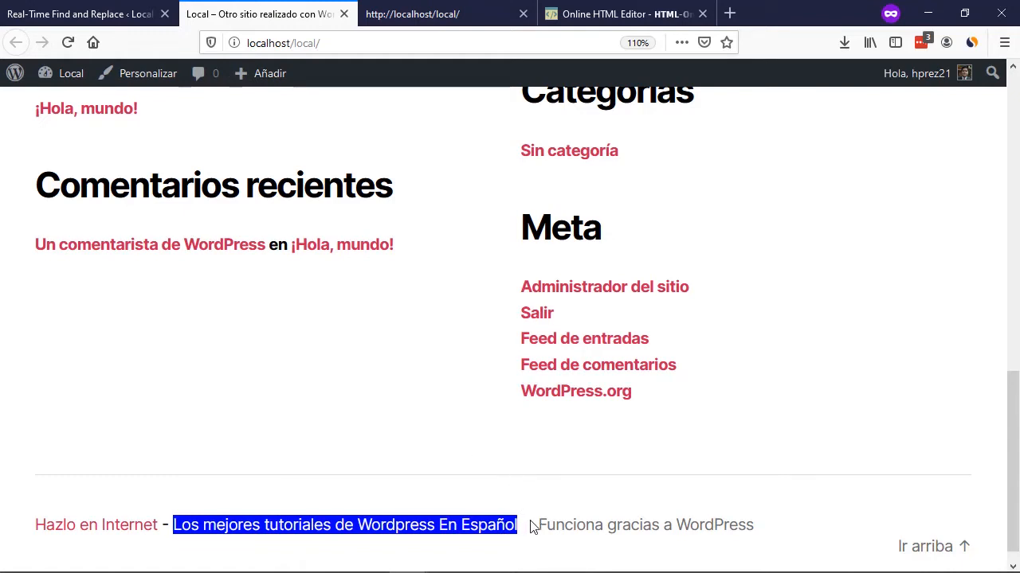
pyautogui.moveTo(535, 533)
pyautogui.mouseDown()
pyautogui.moveTo(792, 528)
pyautogui.moveTo(536, 535)
pyautogui.mouseUp()
pyautogui.click(517, 465)
# Examine the footer-copyright and powered-by-wordpress paragraphs and the enclosing footer-credits div in the page source.
pyautogui.click(415, 24)
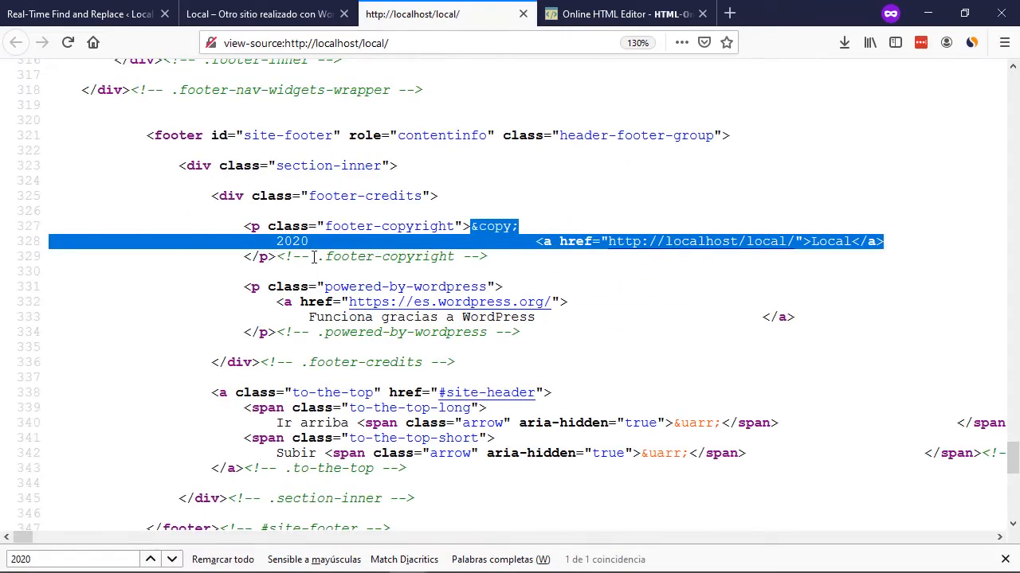
pyautogui.click(257, 275)
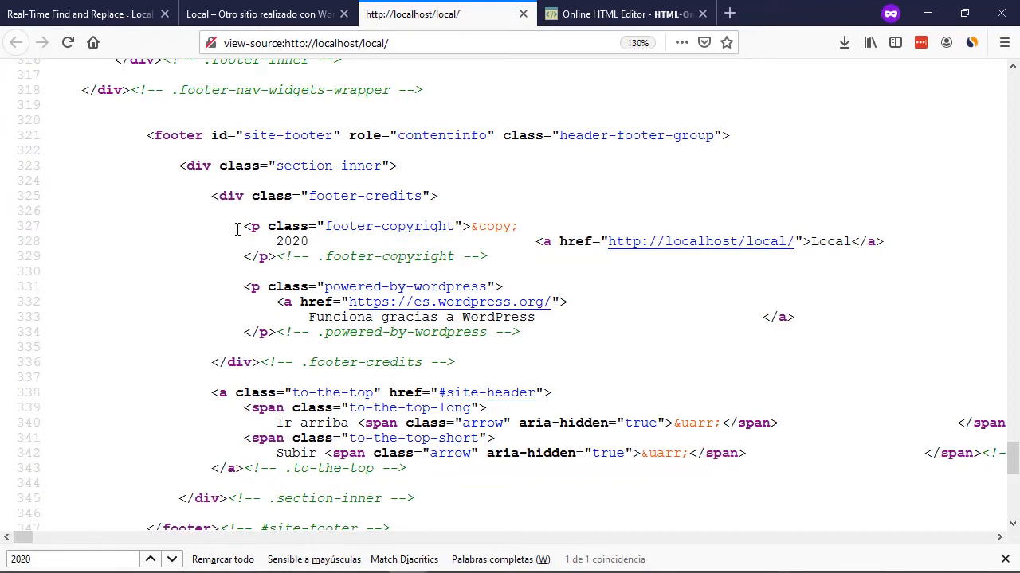
pyautogui.moveTo(244, 227); pyautogui.dragTo(539, 257)
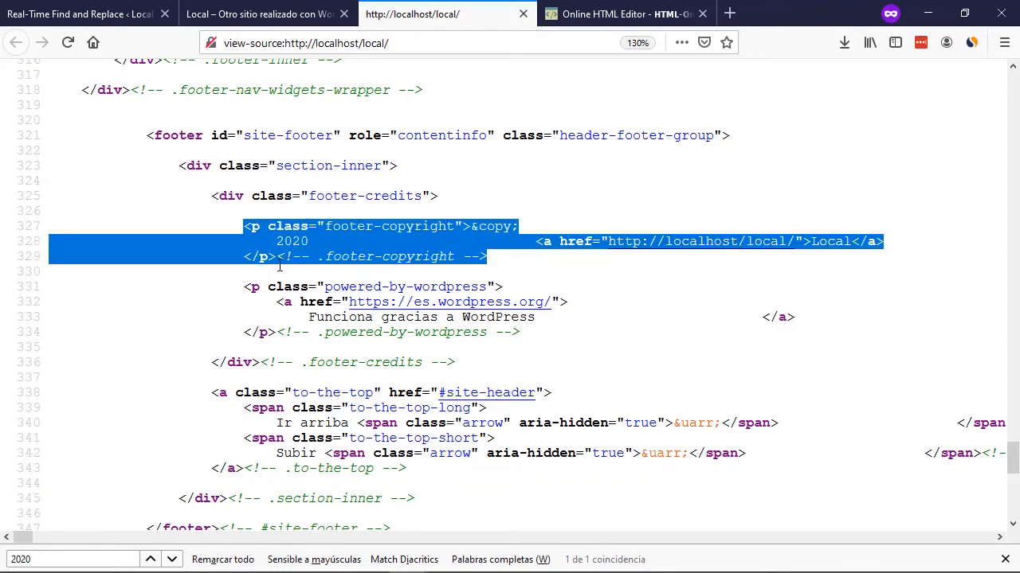
pyautogui.moveTo(244, 287); pyautogui.dragTo(577, 341)
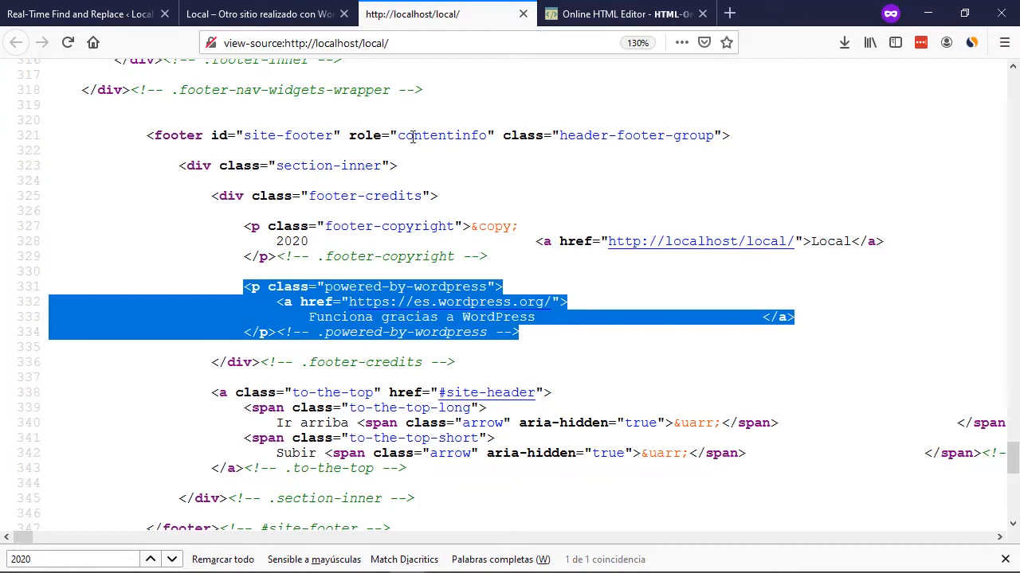
pyautogui.click(274, 309)
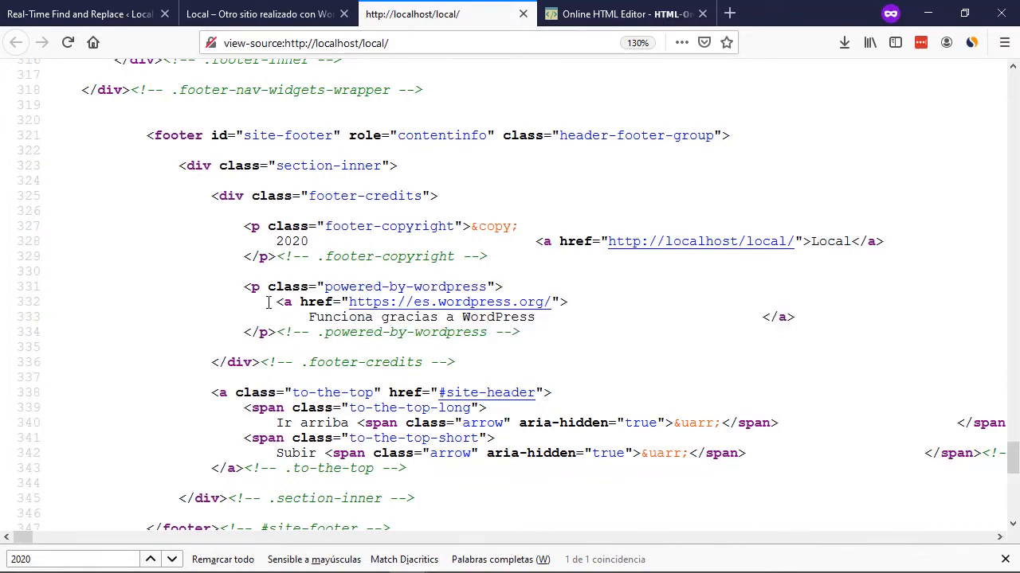
pyautogui.moveTo(272, 303); pyautogui.dragTo(599, 320)
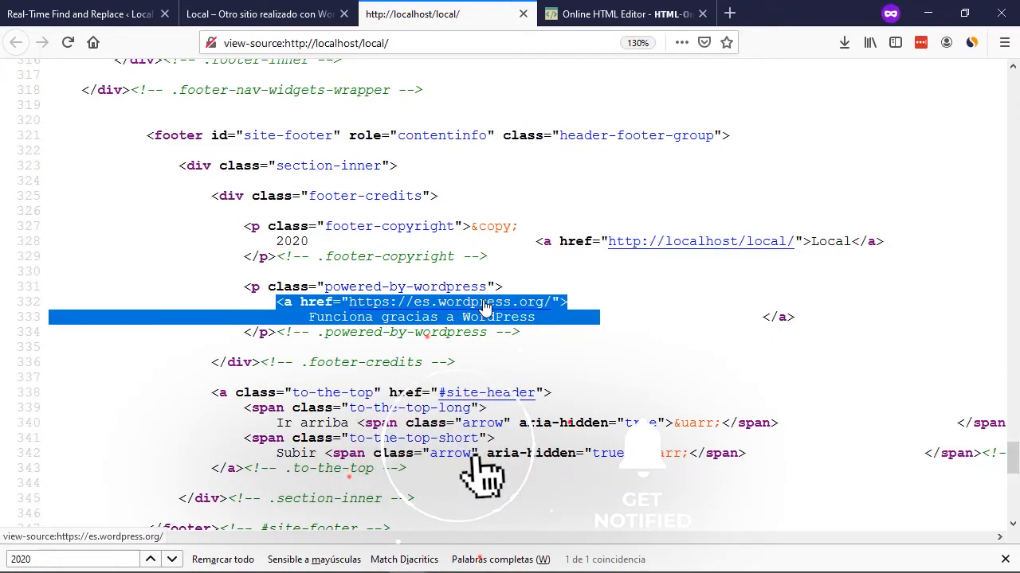
pyautogui.moveTo(243, 287); pyautogui.dragTo(541, 289)
pyautogui.moveTo(364, 198); pyautogui.dragTo(480, 200)
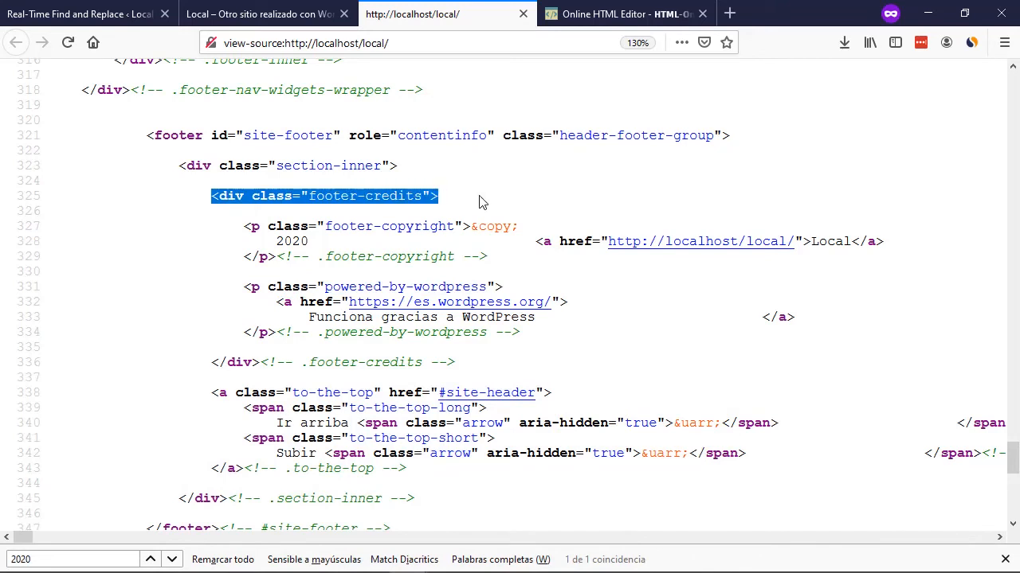
# Copy the "Funciona gracias a WordPress" link code from the page source and paste it over the rule's Find text.
pyautogui.click(234, 289)
pyautogui.moveTo(242, 289); pyautogui.dragTo(579, 290)
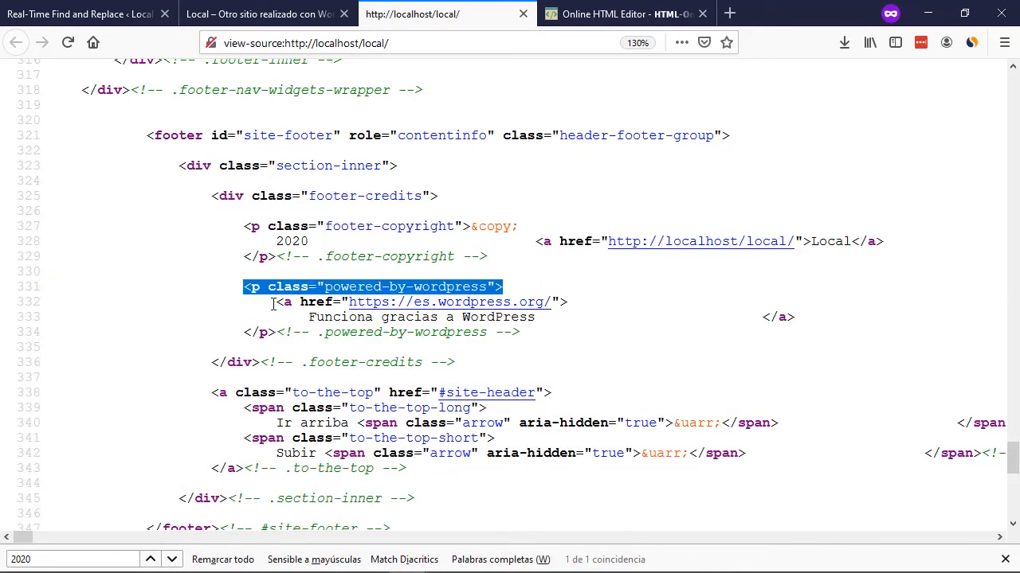
pyautogui.moveTo(273, 304); pyautogui.dragTo(829, 321)
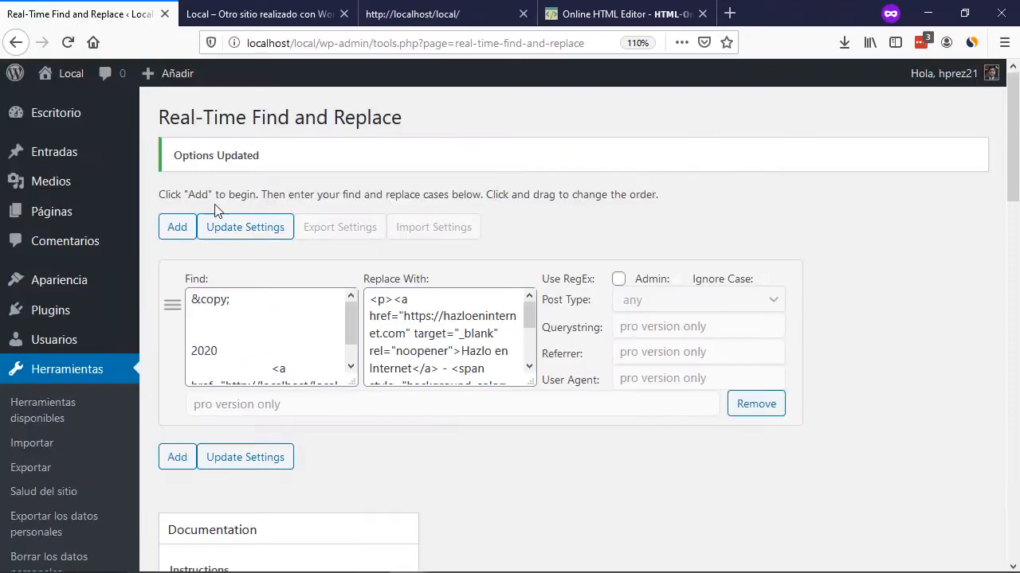
pyautogui.click(84, 14)
pyautogui.click(268, 316)
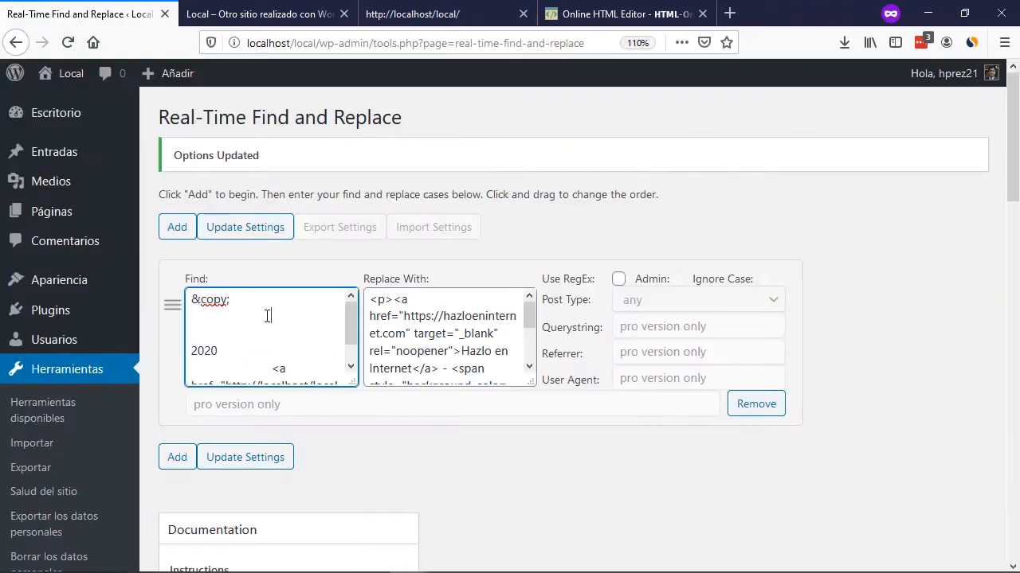
pyautogui.hotkey('ctrl', 'a')
pyautogui.press('Delete')
pyautogui.hotkey('ctrl', 'v')
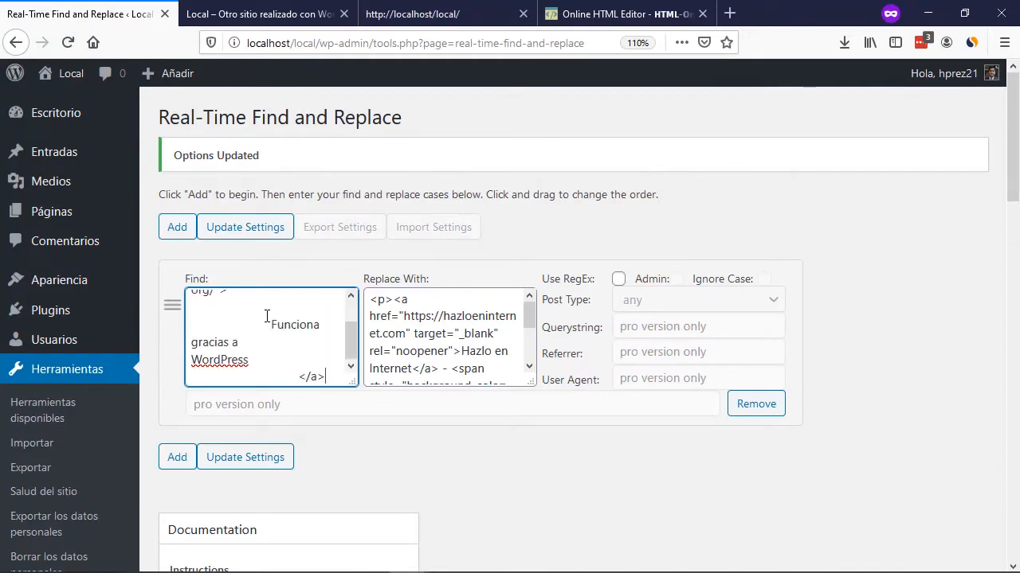
# Empty the rule's Replace text and save the settings, reloading the site's front page to check the footer.
pyautogui.click(436, 319)
pyautogui.hotkey('ctrl', 'a')
pyautogui.press('Delete')
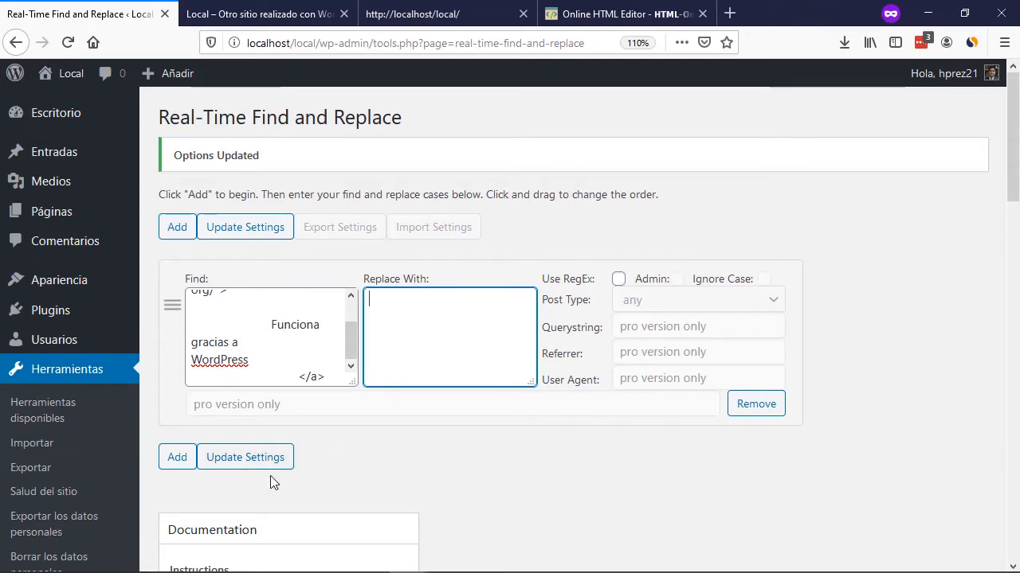
pyautogui.click(244, 466)
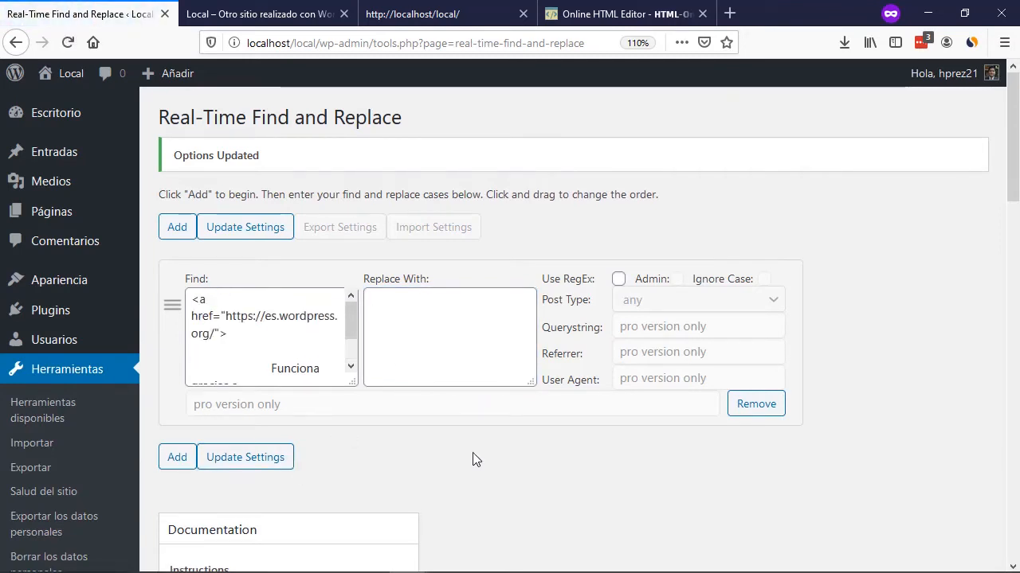
pyautogui.click(265, 23)
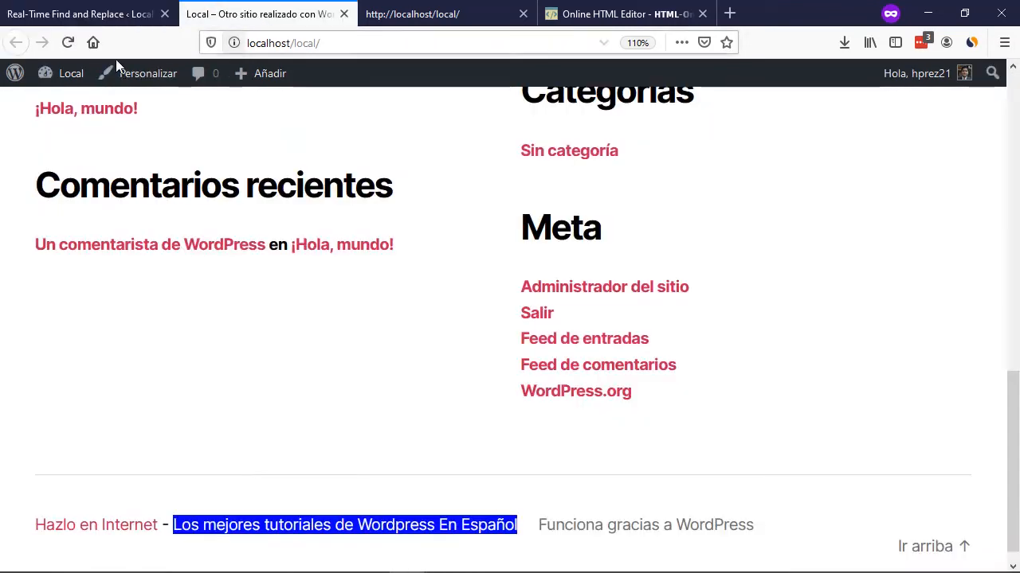
pyautogui.click(67, 42)
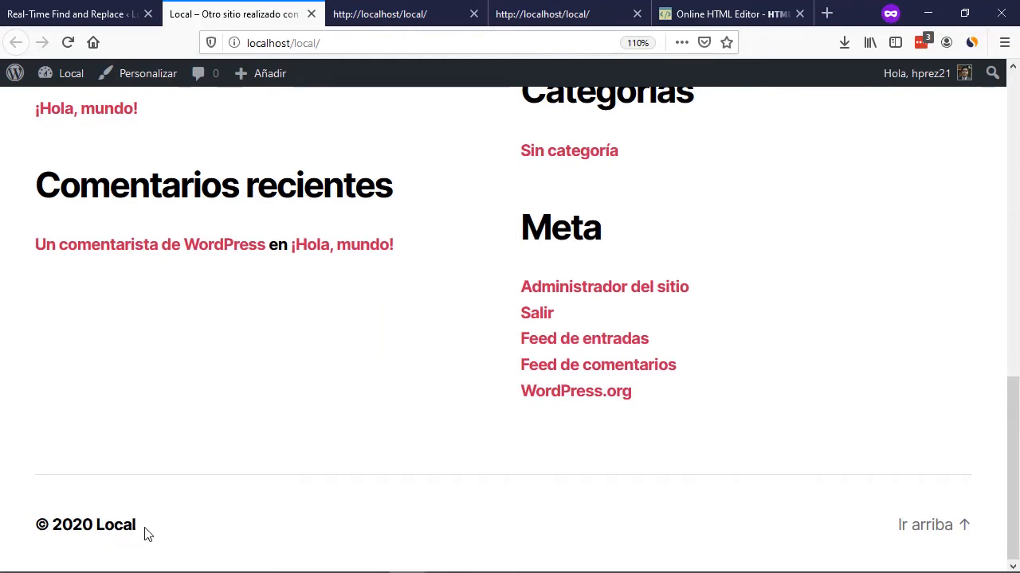
# Add a second, empty find-and-replace rule in Real-Time Find and Replace.
pyautogui.click(137, 16)
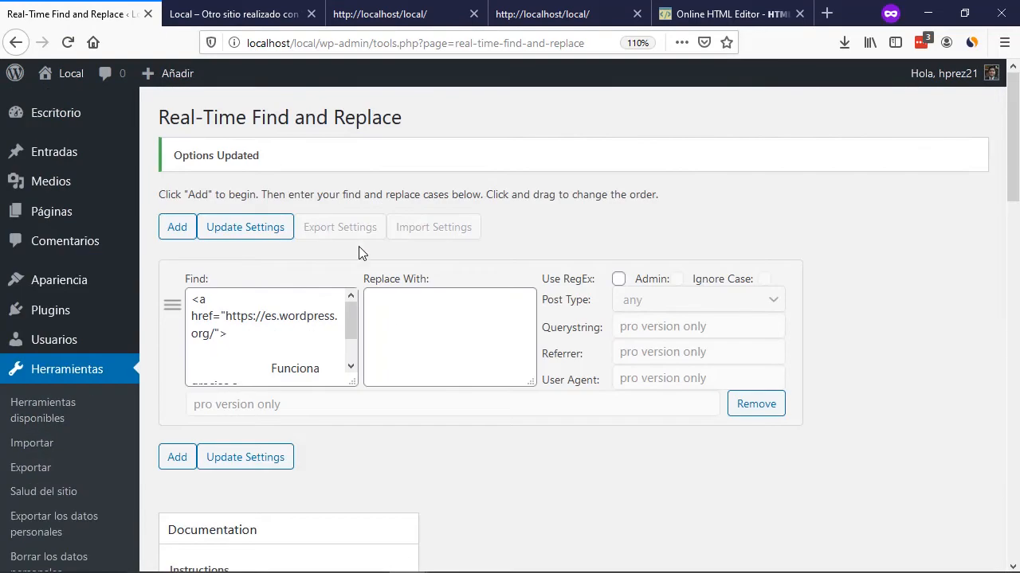
pyautogui.click(399, 326)
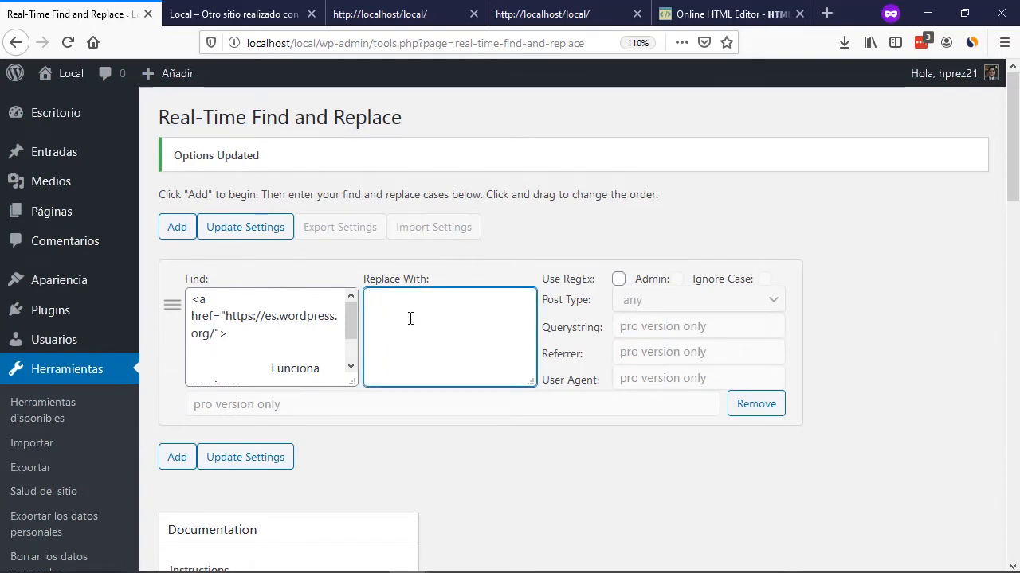
pyautogui.click(177, 462)
pyautogui.scroll(3, 177, 396)
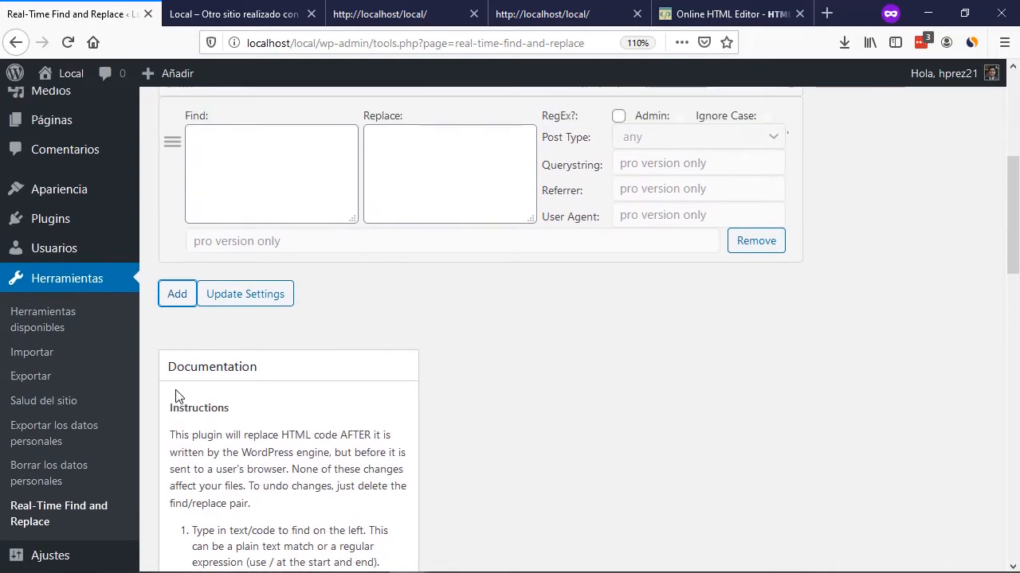
# Copy the footer-copyright paragraph's contents from the front page's source for the second rule, and go to the Online HTML Editor.
pyautogui.click(231, 18)
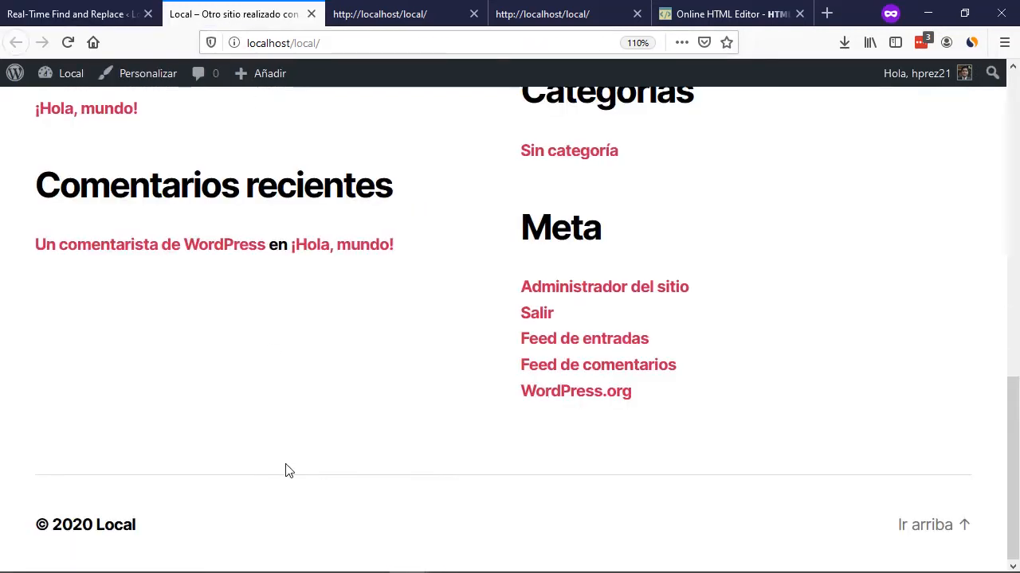
pyautogui.rightClick(247, 325)
pyautogui.click(329, 465)
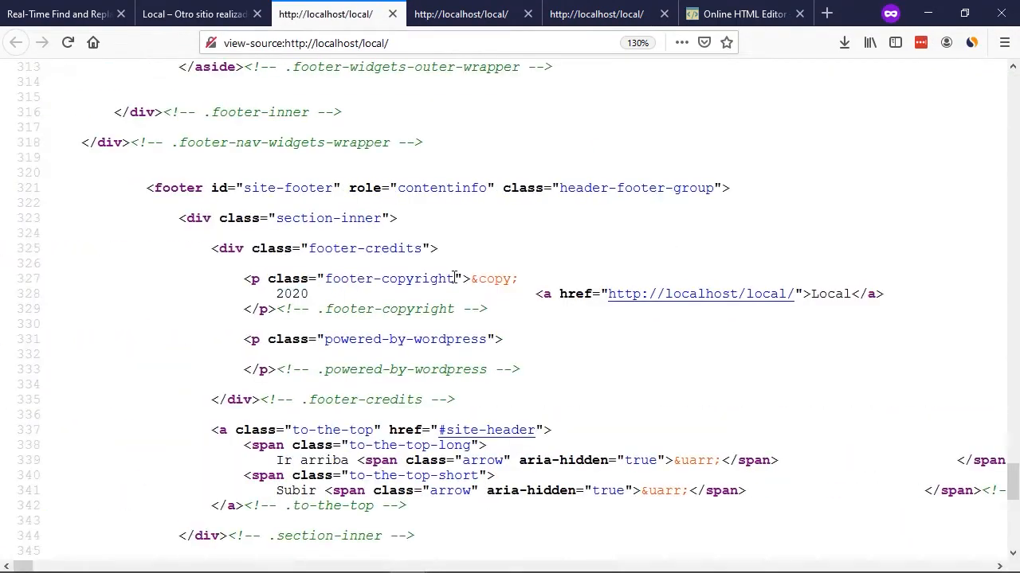
pyautogui.moveTo(532, 276); pyautogui.dragTo(887, 293)
pyautogui.click(731, 14)
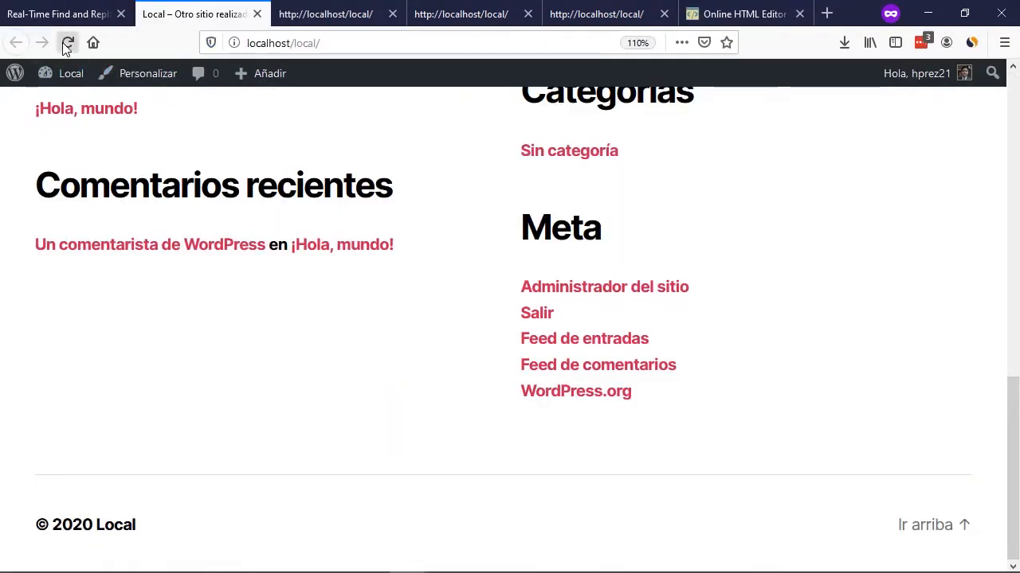
# Reload the site's front page to check its footer text and close the three page-source tabs.
pyautogui.click(68, 43)
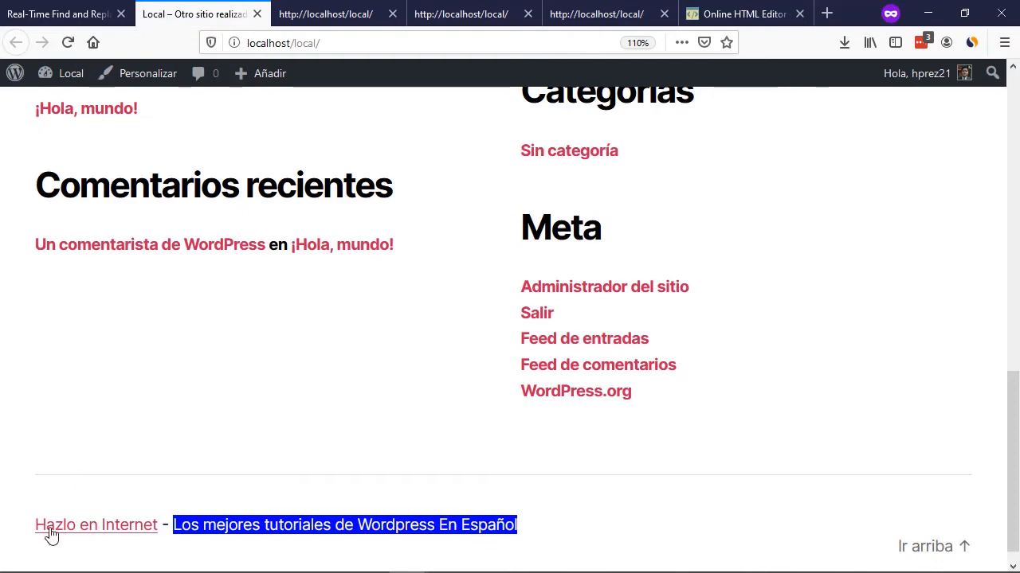
pyautogui.moveTo(32, 532); pyautogui.dragTo(598, 522)
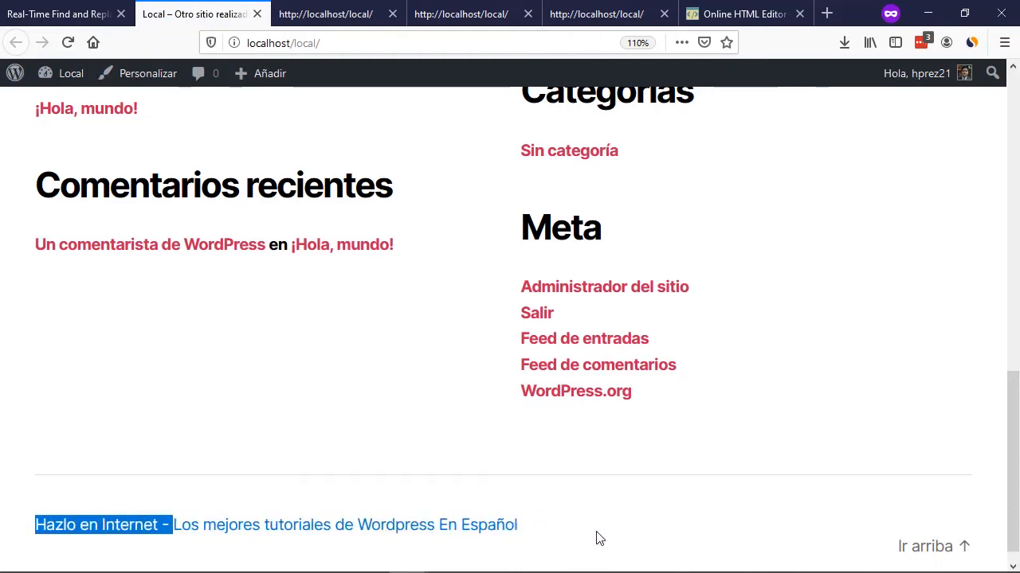
pyautogui.click(546, 505)
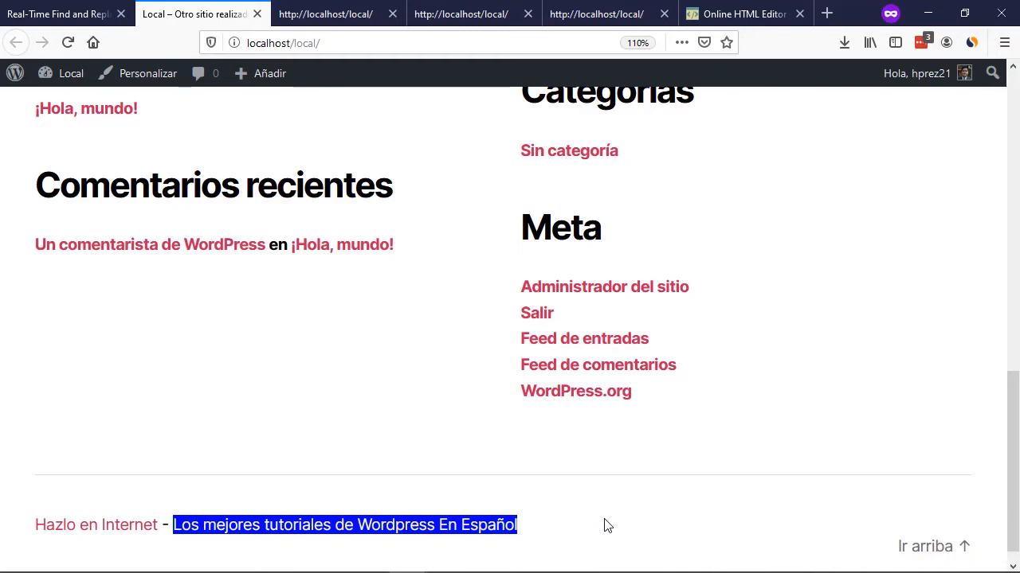
pyautogui.click(392, 14)
pyautogui.click(392, 14)
pyautogui.click(392, 14)
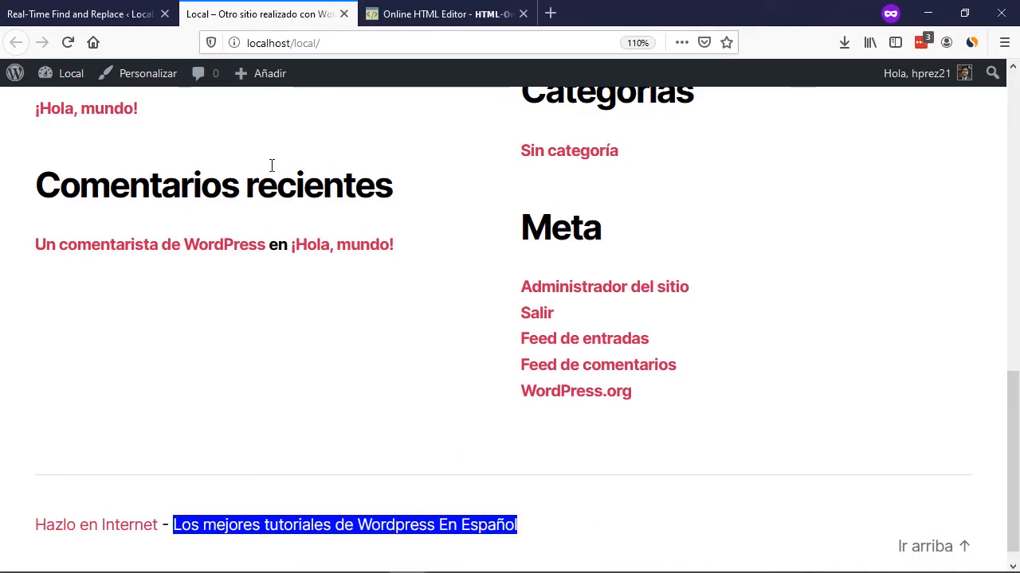
# Activate the Astra theme from the site's installed themes.
pyautogui.click(95, 14)
pyautogui.moveTo(80, 297)
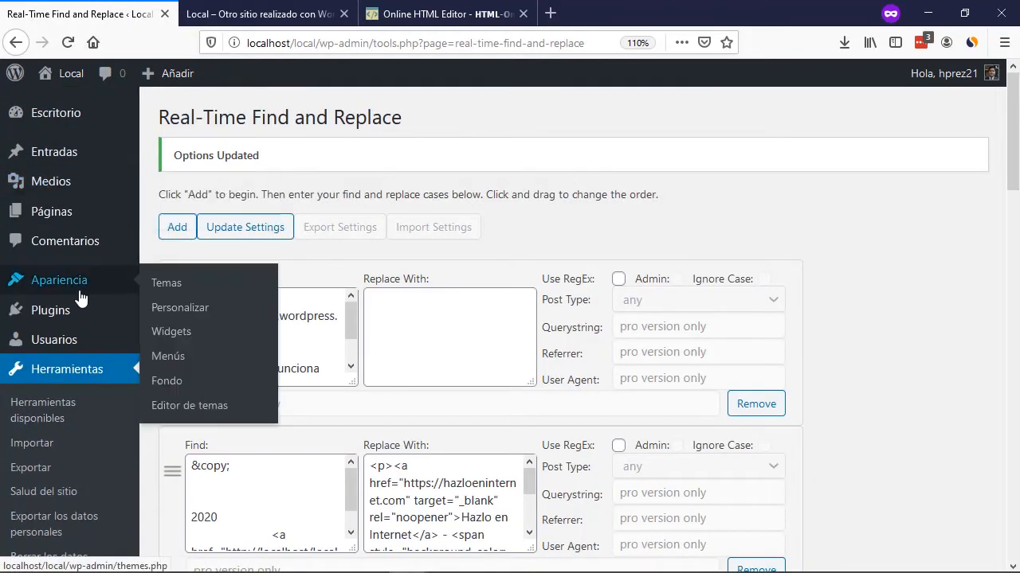
pyautogui.click(167, 285)
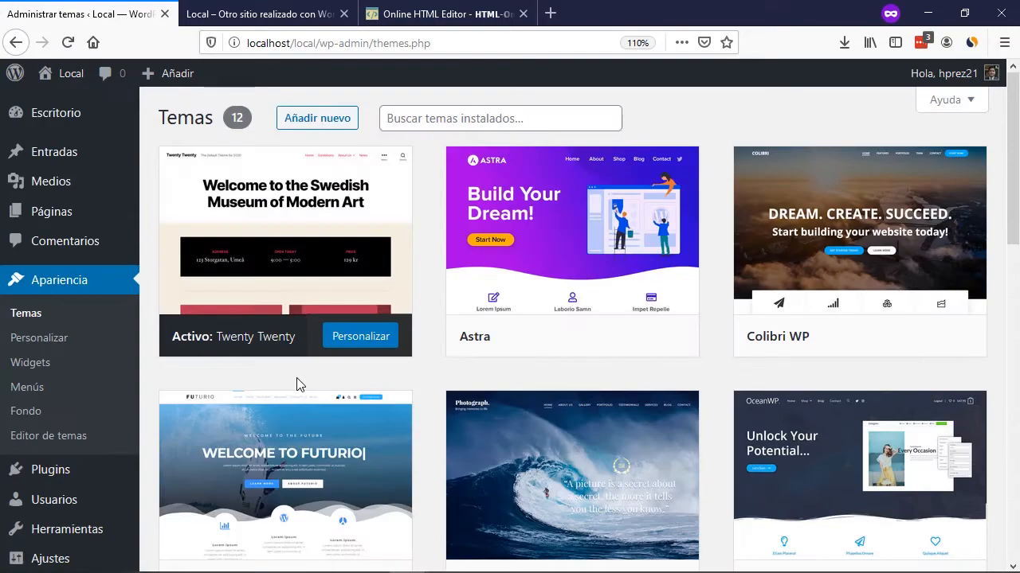
pyautogui.moveTo(528, 357)
pyautogui.click(578, 347)
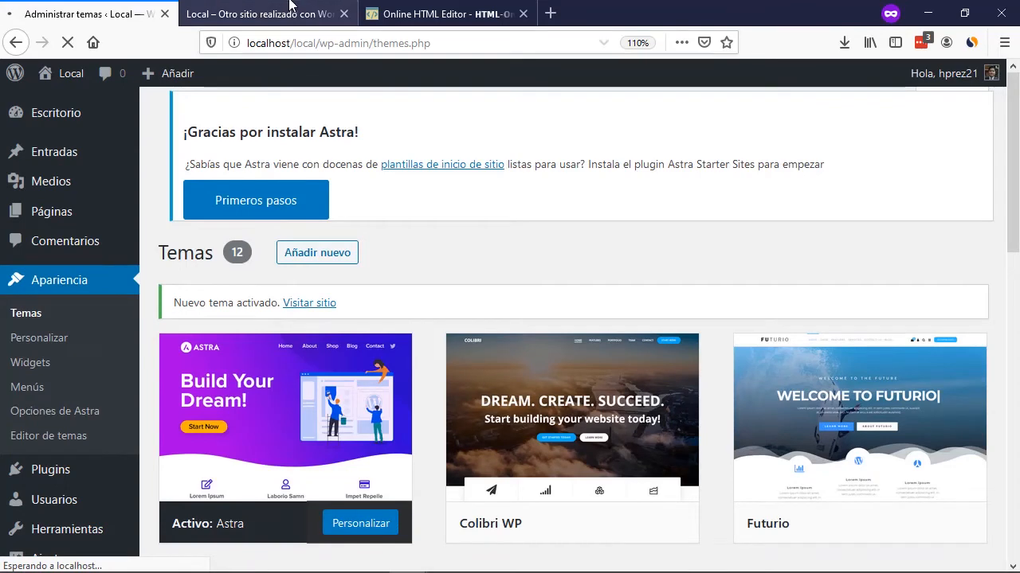
# Reload the site's front page and view the Astra theme's footer.
pyautogui.click(262, 13)
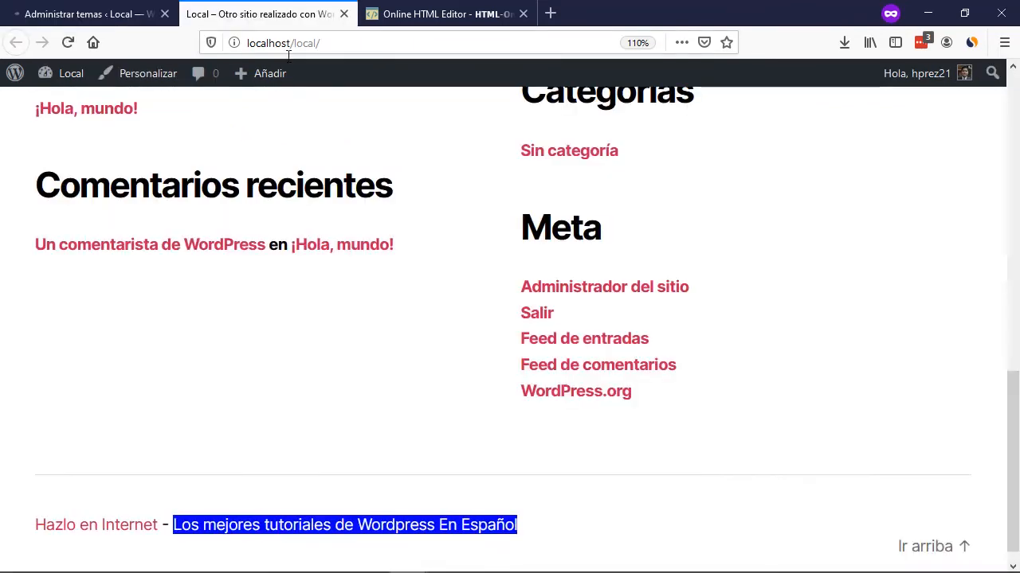
pyautogui.click(67, 43)
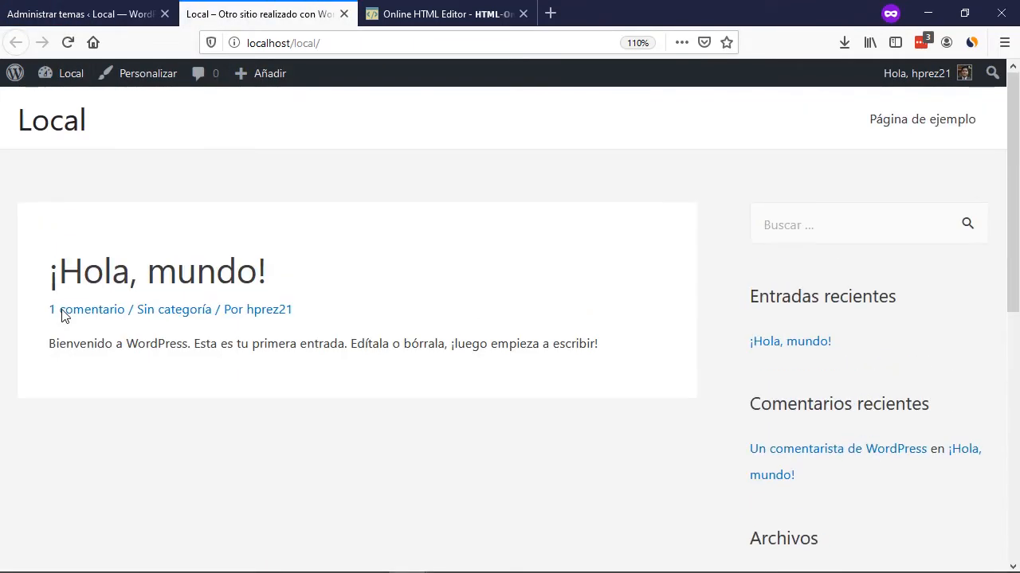
pyautogui.scroll(-8, 303, 237)
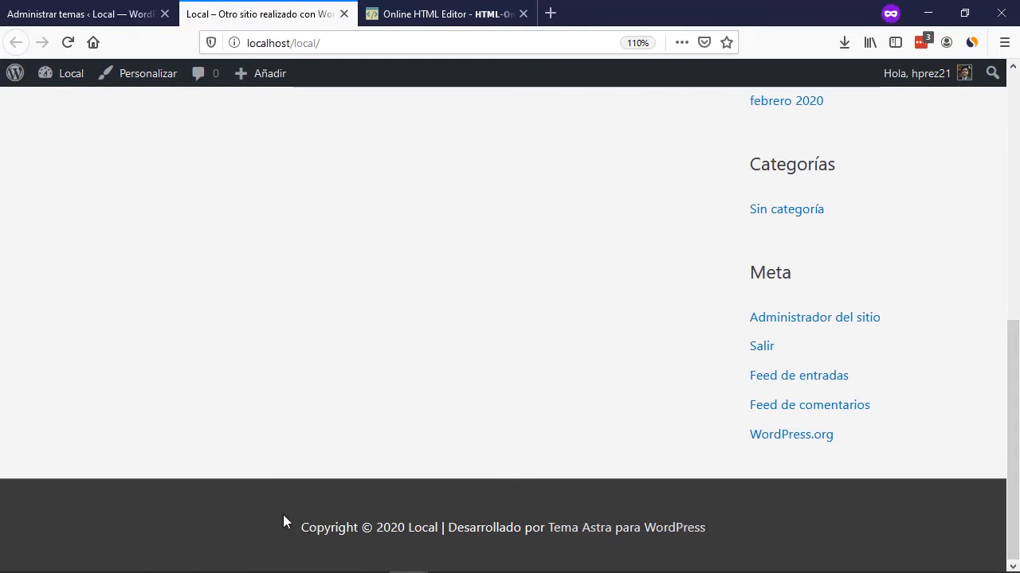
# Open the front page's source code and search it for "copyright".
pyautogui.rightClick(366, 280)
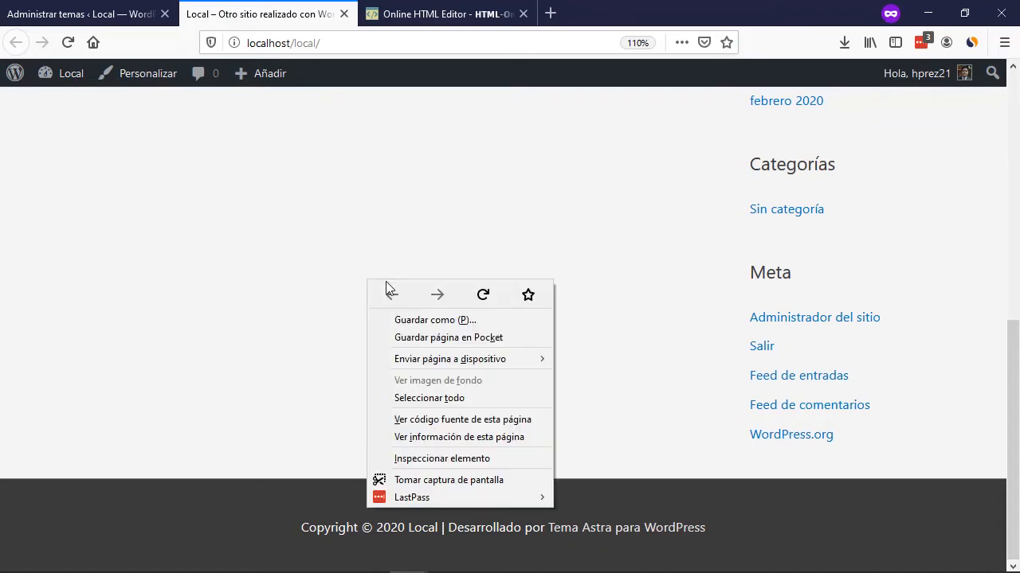
pyautogui.click(475, 420)
pyautogui.click(262, 14)
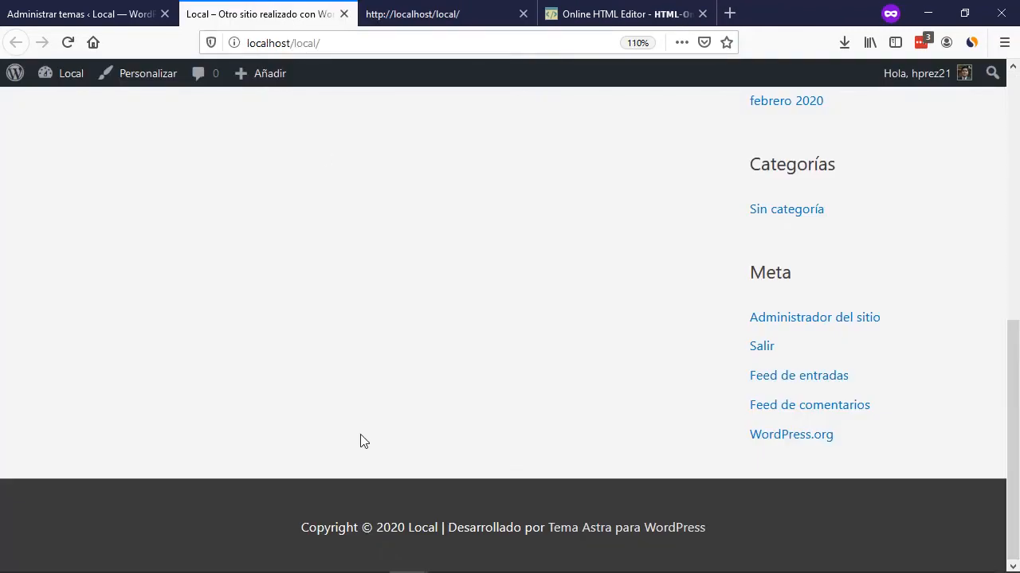
pyautogui.doubleClick(325, 528)
pyautogui.click(417, 15)
pyautogui.hotkey('ctrl', 'f')
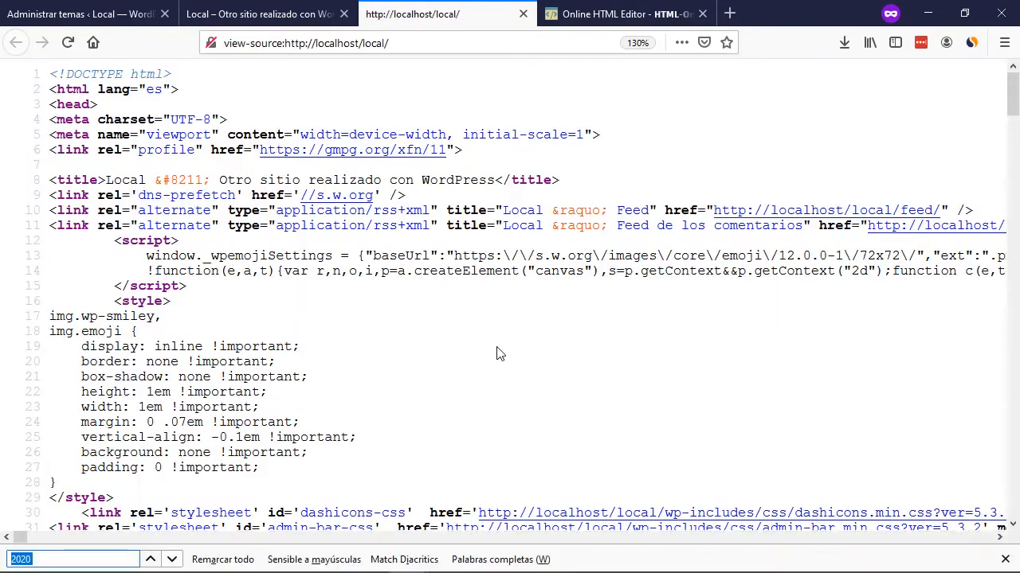
pyautogui.write('copyright')
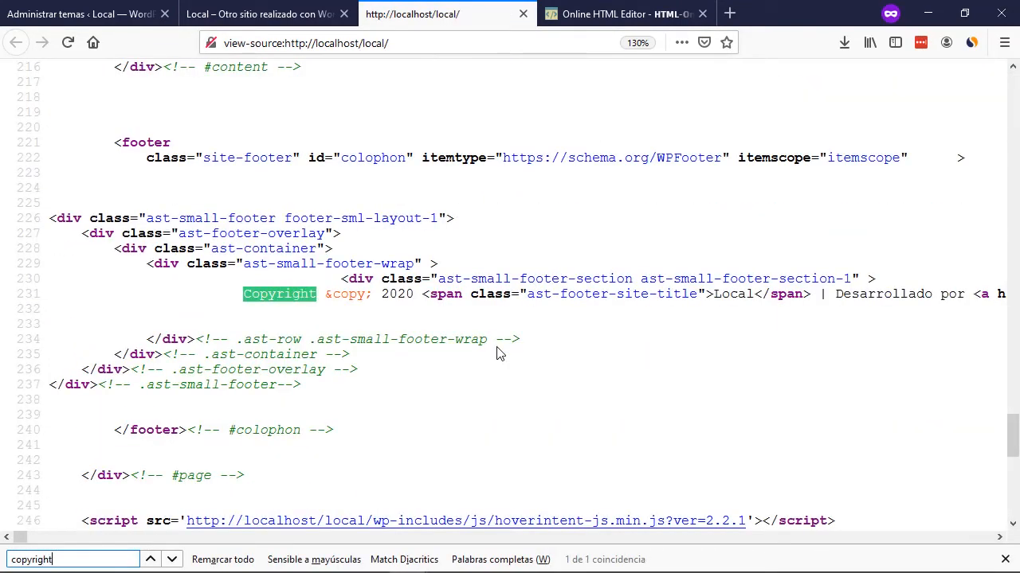
pyautogui.press('Escape')
pyautogui.click(499, 398)
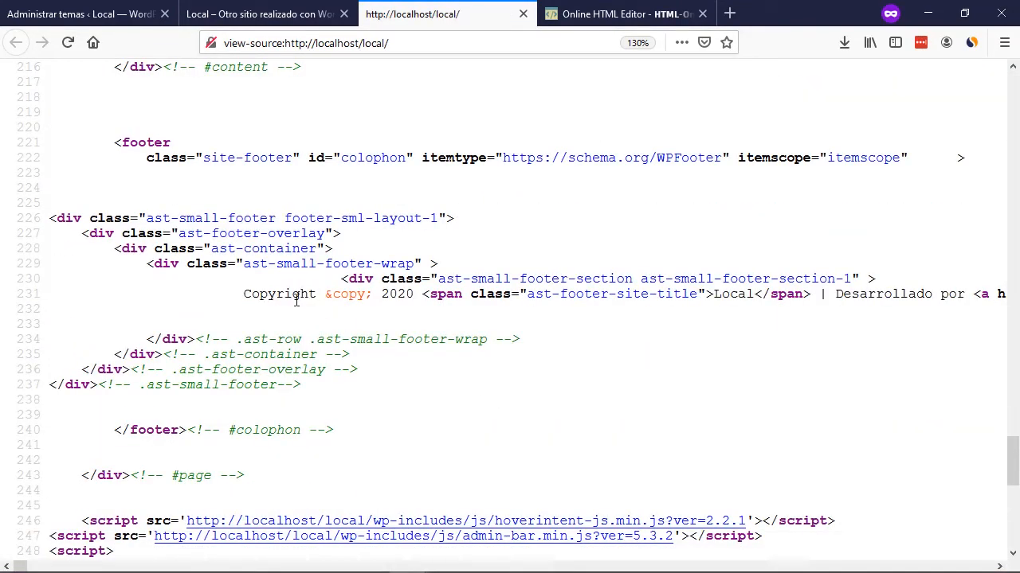
# Examine the Copyright text, the &copy; entity and the enclosing ast-small-footer-section div in the source, comparing them with the page's footer.
pyautogui.moveTo(327, 297); pyautogui.dragTo(369, 296)
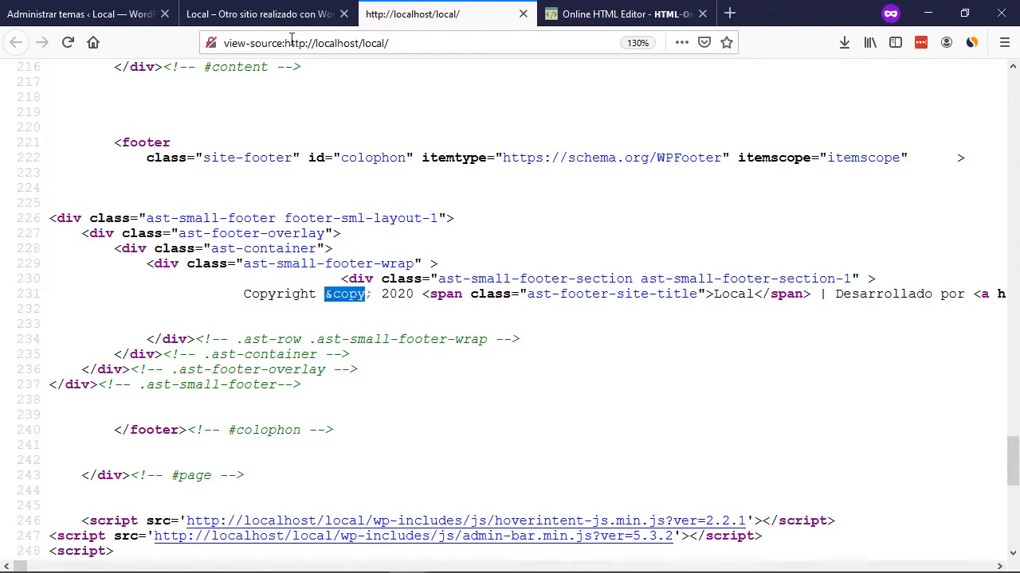
pyautogui.click(292, 15)
pyautogui.moveTo(362, 527); pyautogui.dragTo(372, 528)
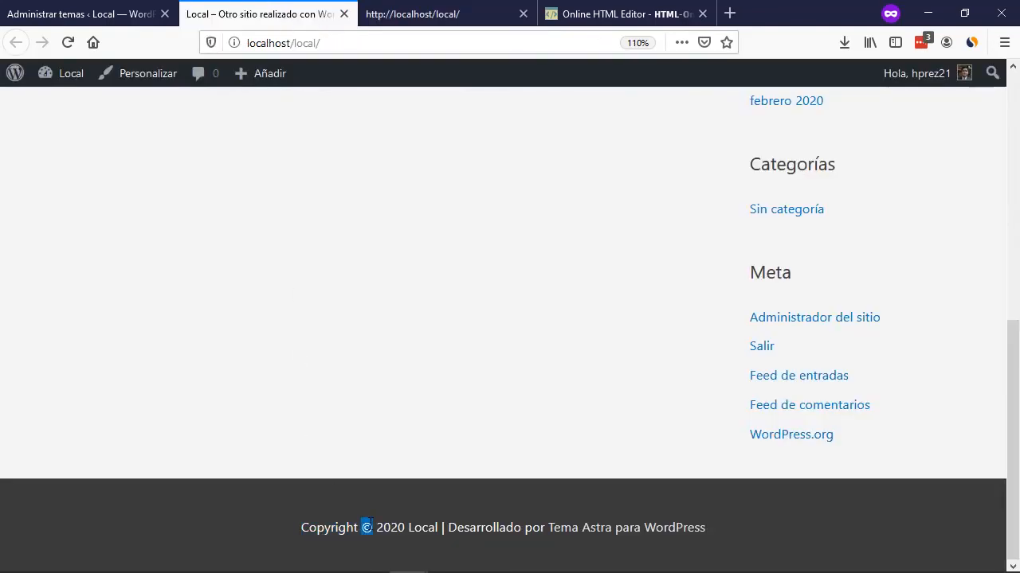
pyautogui.click(410, 14)
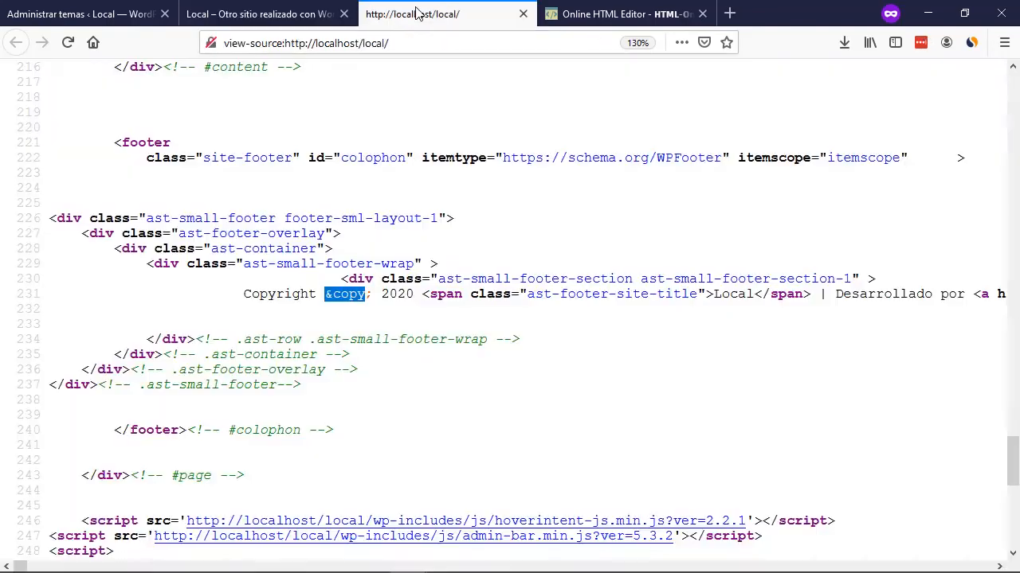
pyautogui.click(397, 295)
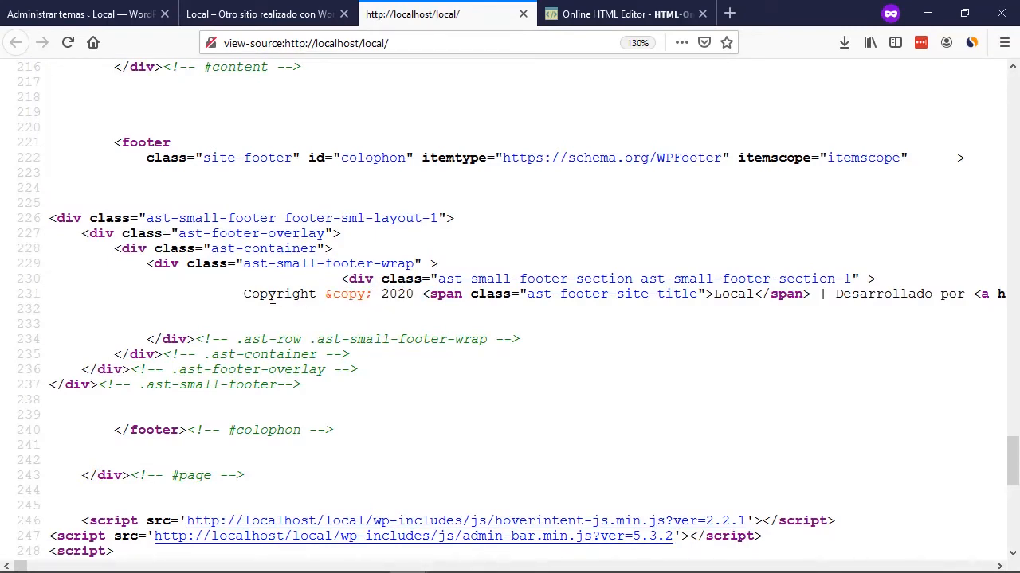
pyautogui.doubleClick(275, 294)
pyautogui.click(340, 296)
pyautogui.doubleClick(360, 279)
pyautogui.click(374, 280)
pyautogui.moveTo(343, 279); pyautogui.dragTo(876, 279)
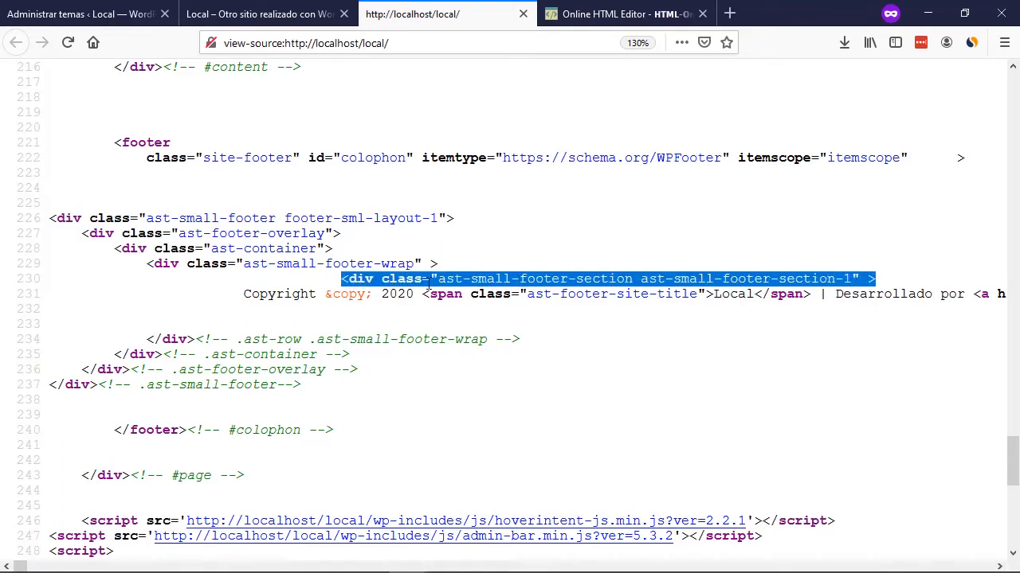
pyautogui.doubleClick(361, 279)
pyautogui.click(356, 287)
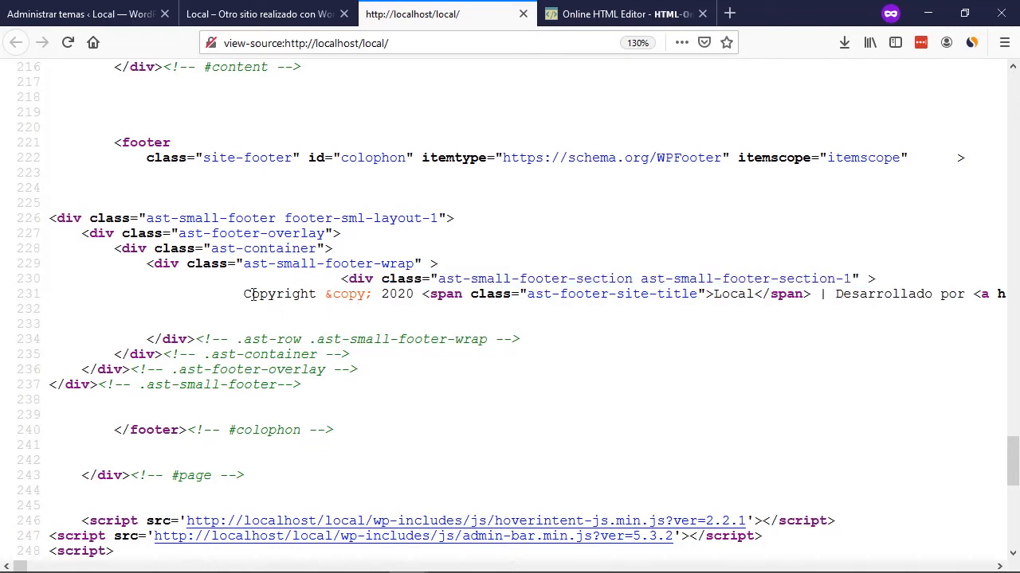
# Copy the Astra footer credit in the source, from "Copyright &copy; 2020" up to just before the closing </div>.
pyautogui.moveTo(242, 294); pyautogui.dragTo(452, 294)
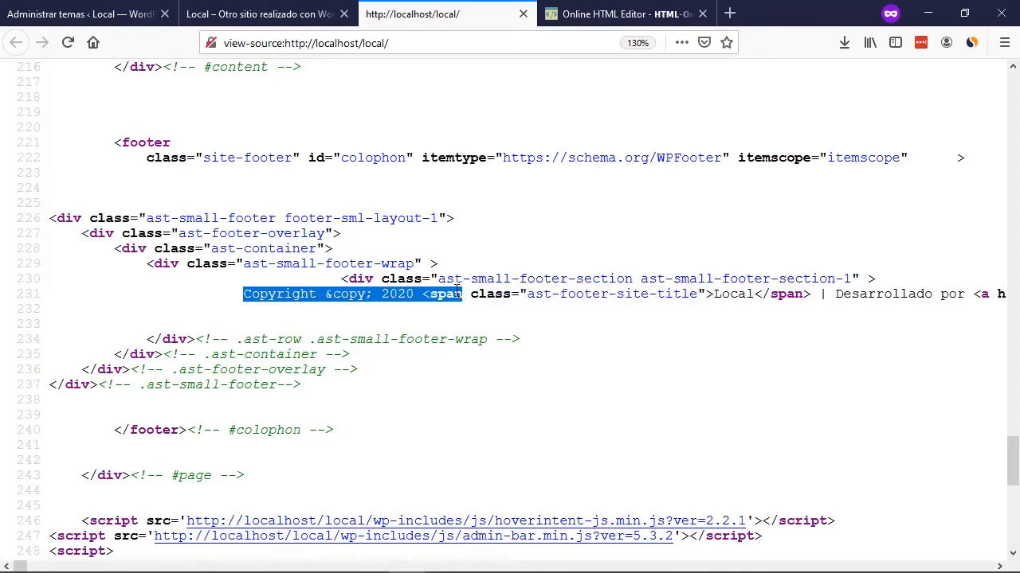
pyautogui.click(259, 296)
pyautogui.moveTo(243, 294); pyautogui.dragTo(454, 299)
pyautogui.moveTo(455, 296); pyautogui.dragTo(558, 294)
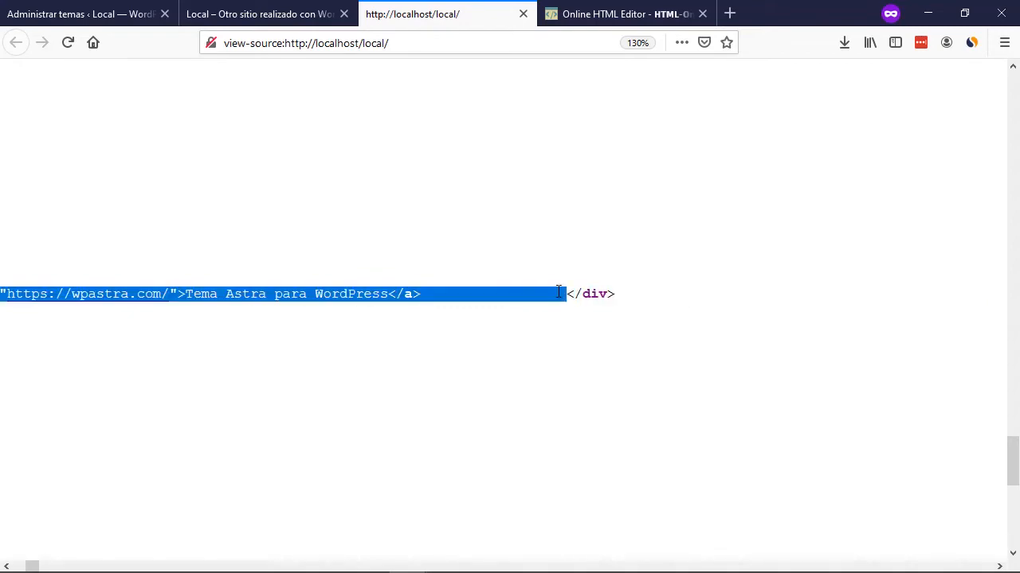
pyautogui.middleClick(587, 412)
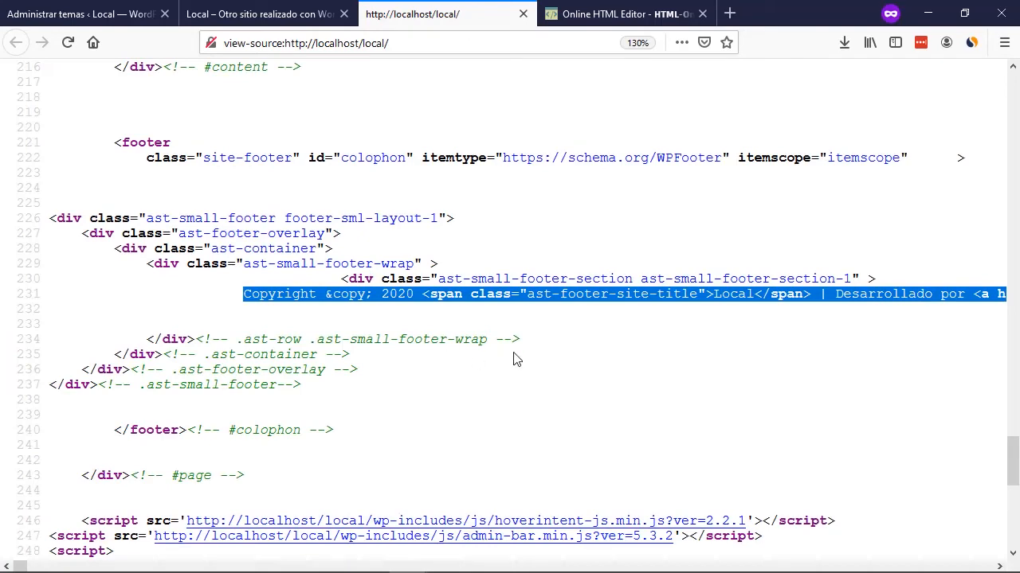
pyautogui.middleClick(636, 354)
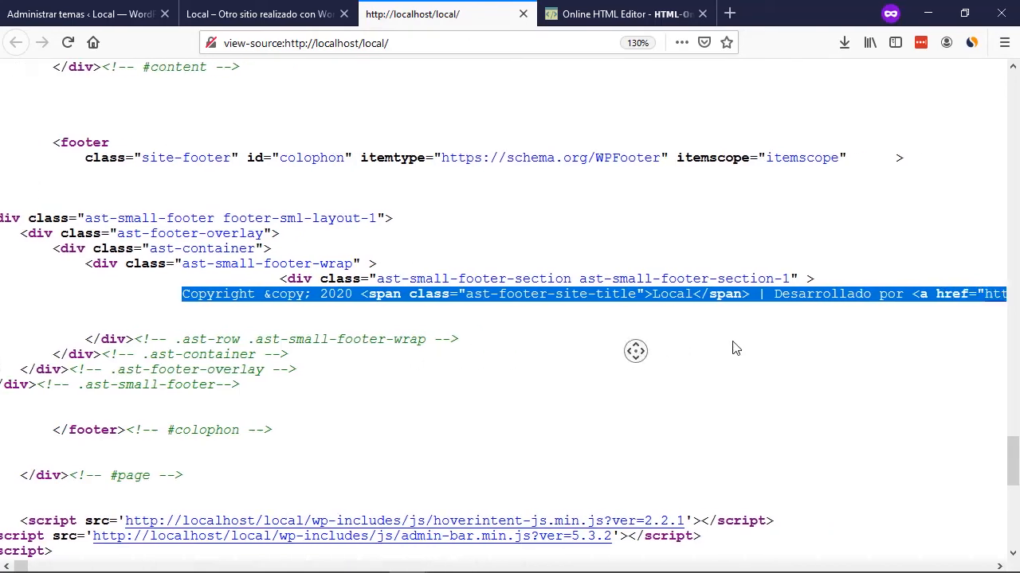
pyautogui.middleClick(570, 326)
pyautogui.middleClick(602, 341)
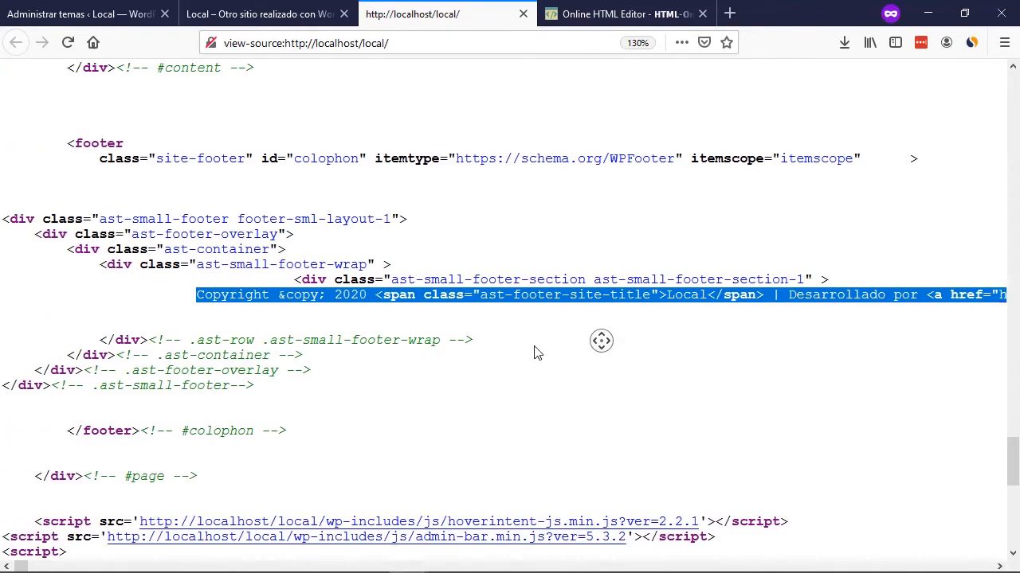
pyautogui.middleClick(571, 354)
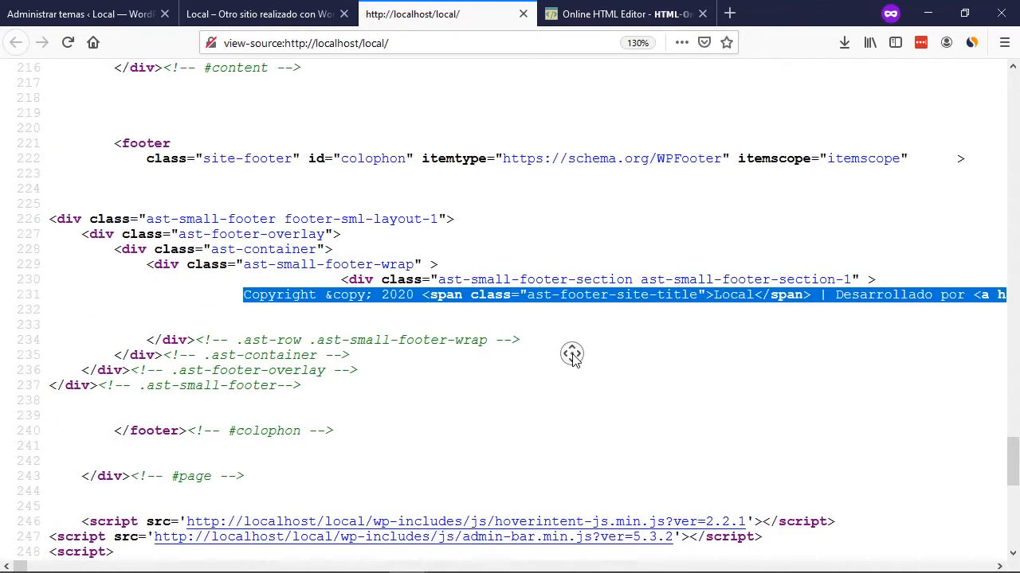
pyautogui.middleClick(619, 356)
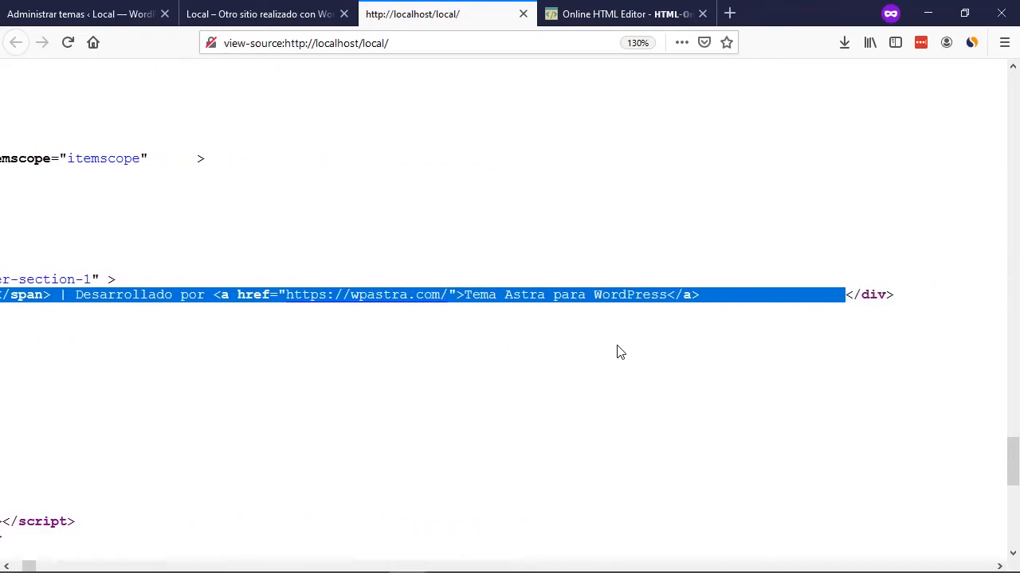
pyautogui.middleClick(789, 319)
pyautogui.middleClick(268, 125)
# Open Real-Time Find and Replace from the WordPress dashboard and add a find-and-replace rule.
pyautogui.click(236, 16)
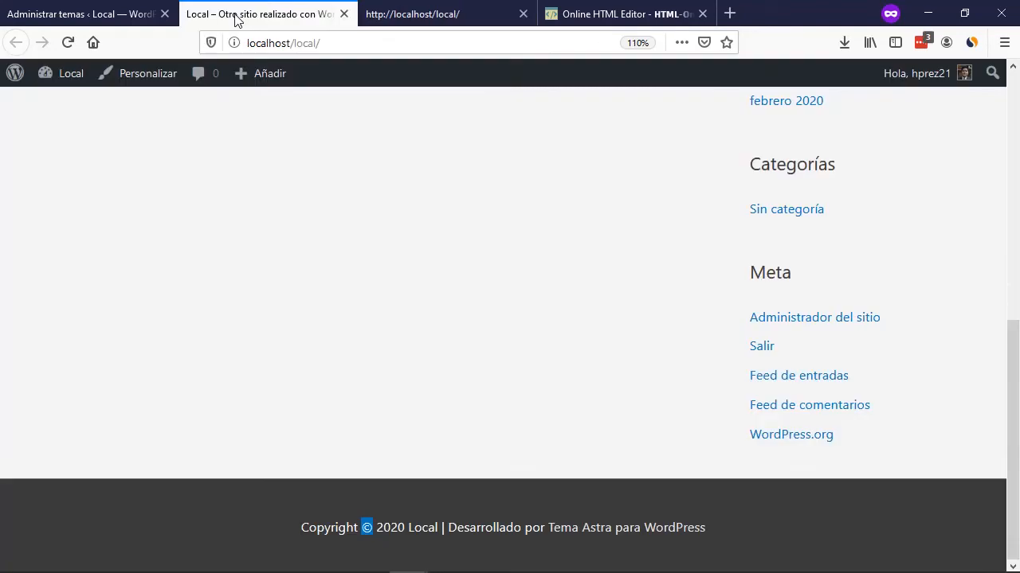
pyautogui.click(87, 18)
pyautogui.moveTo(12, 528)
pyautogui.click(172, 522)
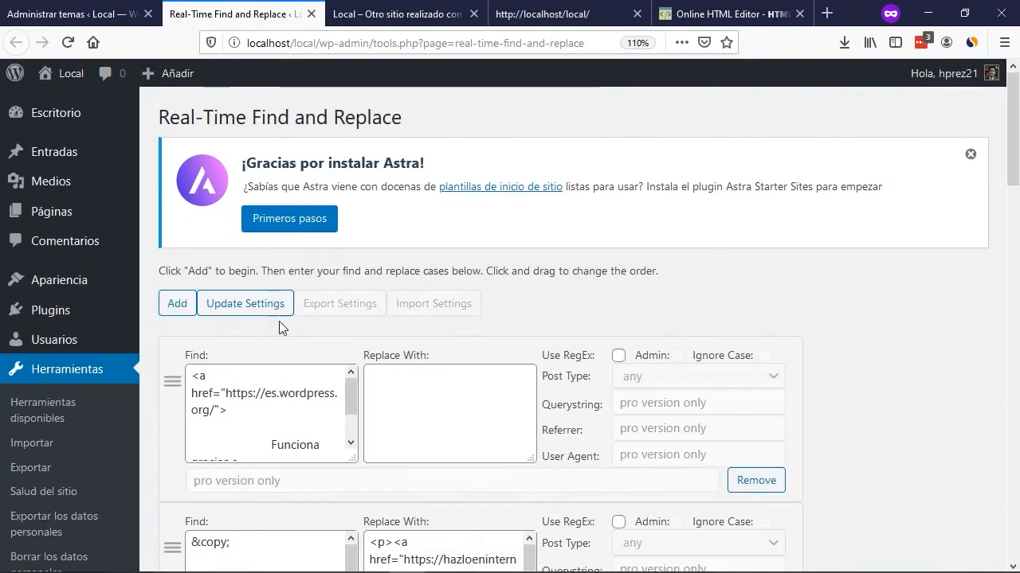
pyautogui.scroll(-2, 279, 321)
pyautogui.click(174, 213)
# Paste the copied Astra credit code as the new rule's find text.
pyautogui.scroll(-4, 177, 251)
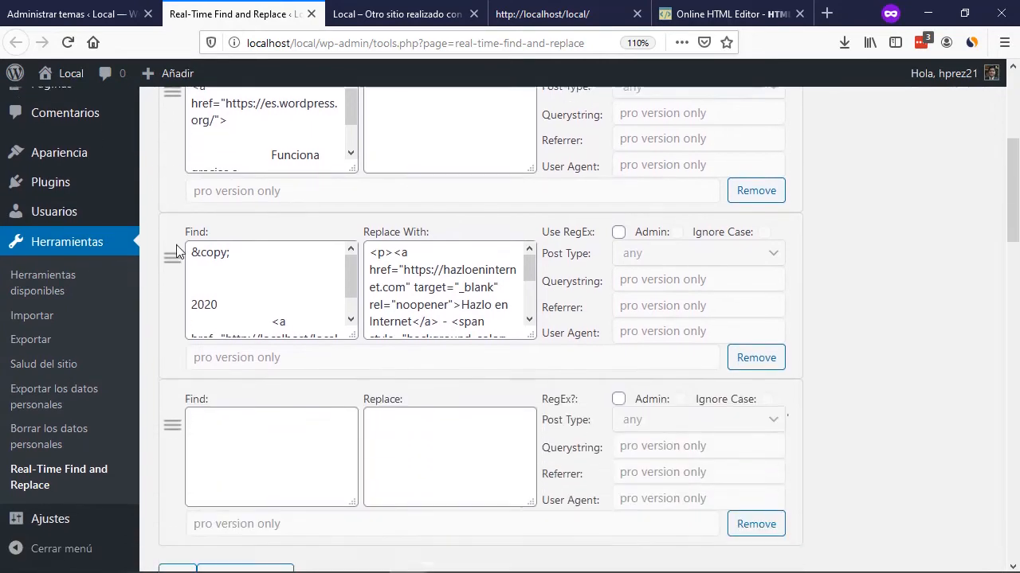
pyautogui.scroll(-4, 182, 250)
pyautogui.scroll(1, 239, 159)
pyautogui.click(252, 216)
pyautogui.hotkey('ctrl', 'v')
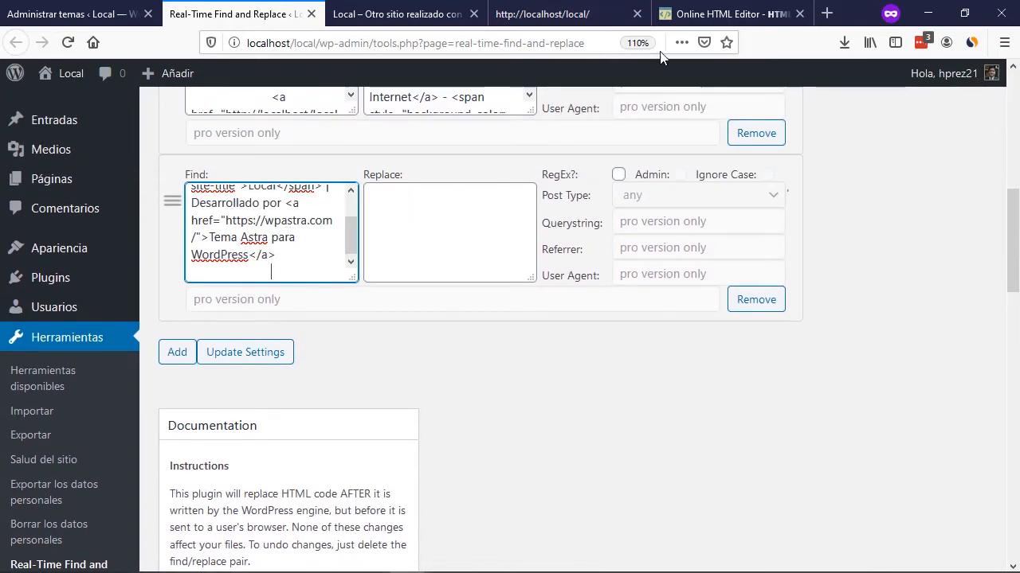
# Copy the styled "Hazlo en Internet" HTML from the Online HTML Editor into the new rule's replacement text and save the settings.
pyautogui.click(717, 14)
pyautogui.moveTo(739, 289); pyautogui.dragTo(477, 233)
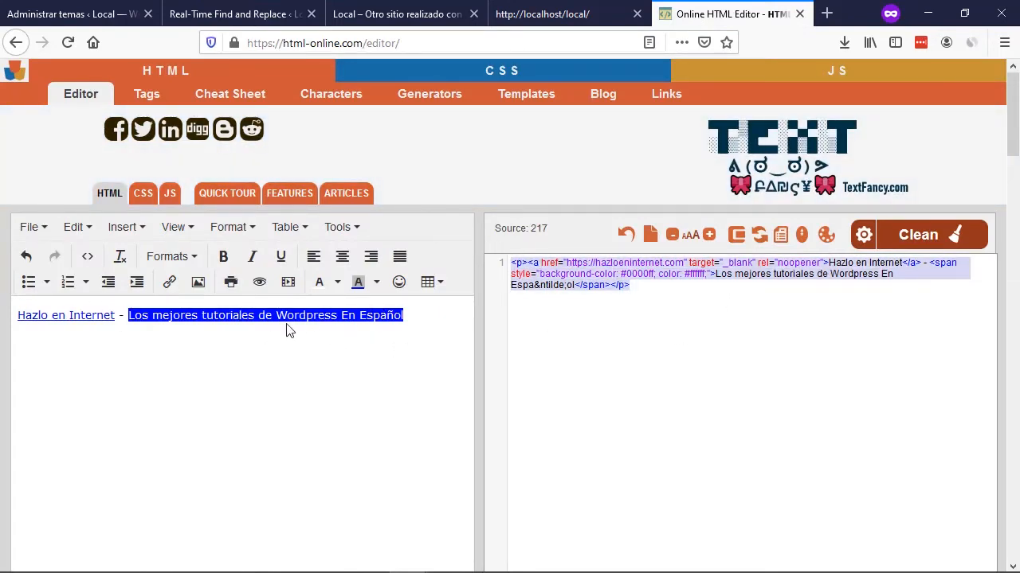
pyautogui.click(235, 16)
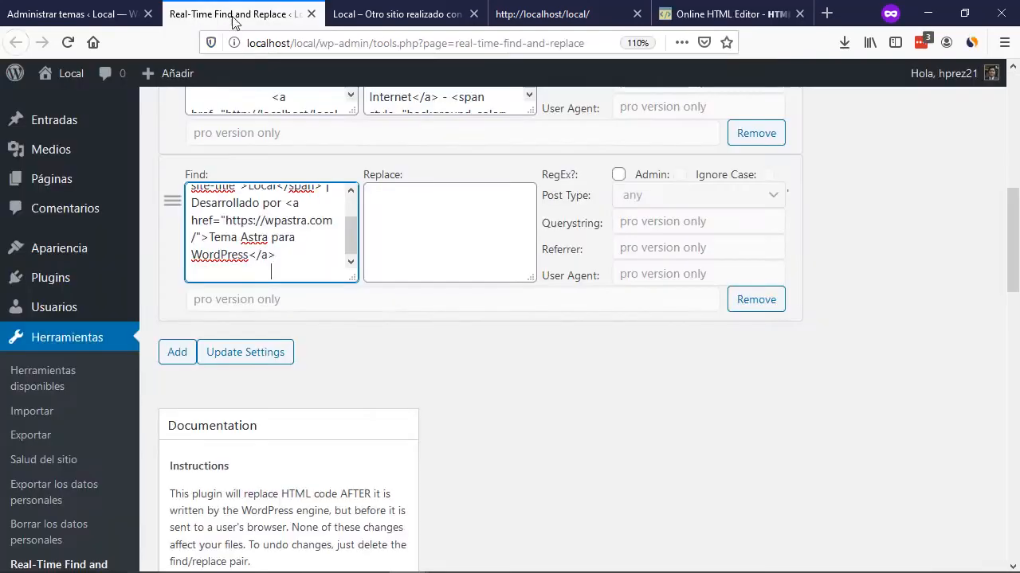
pyautogui.click(428, 244)
pyautogui.hotkey('ctrl', 'v')
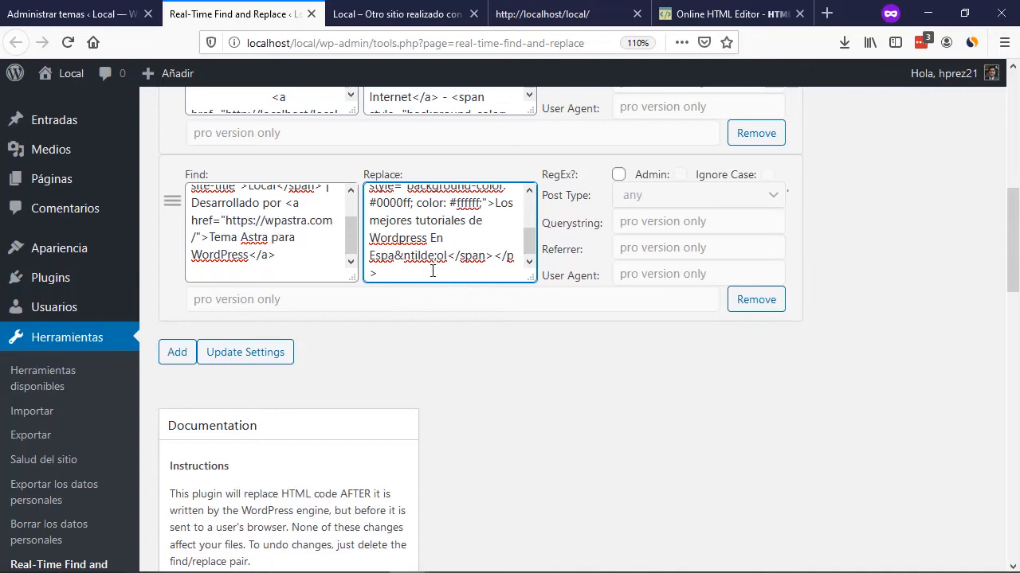
pyautogui.click(249, 353)
# Reload the site's front page and check the replaced text in the Astra footer.
pyautogui.hotkey('ctrl', 'Tab')
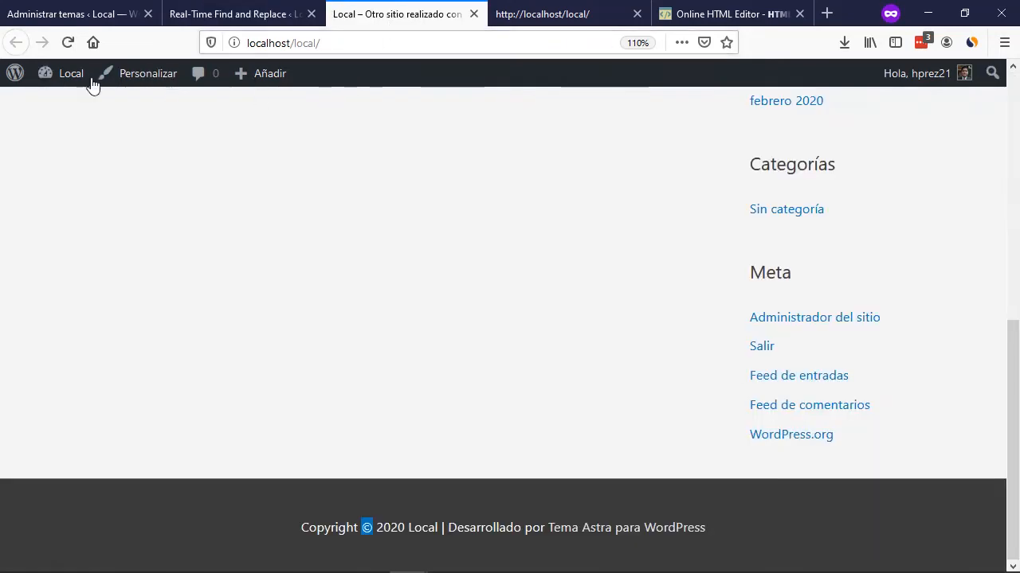
pyautogui.click(59, 44)
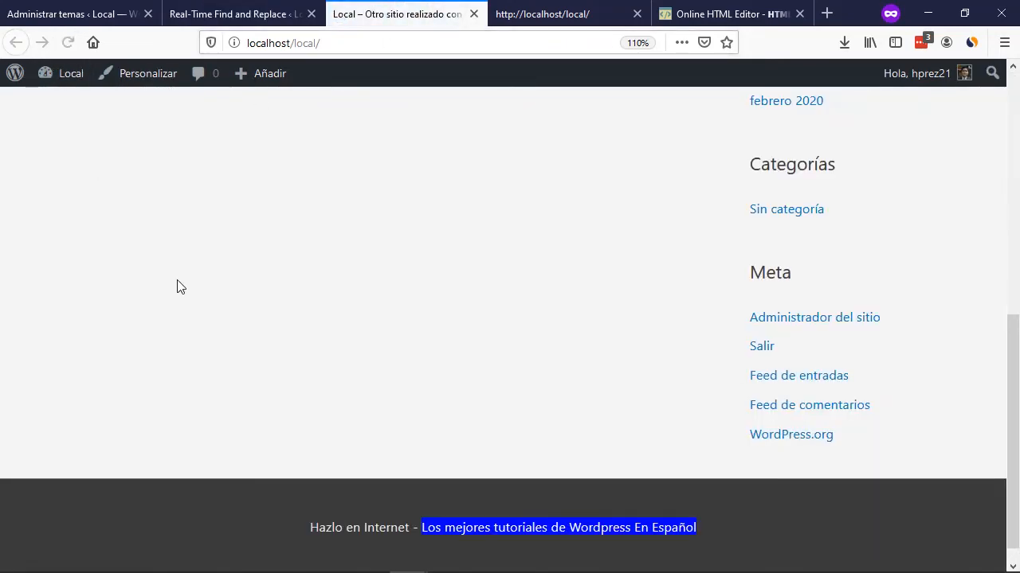
pyautogui.moveTo(291, 512); pyautogui.dragTo(742, 502)
pyautogui.click(740, 504)
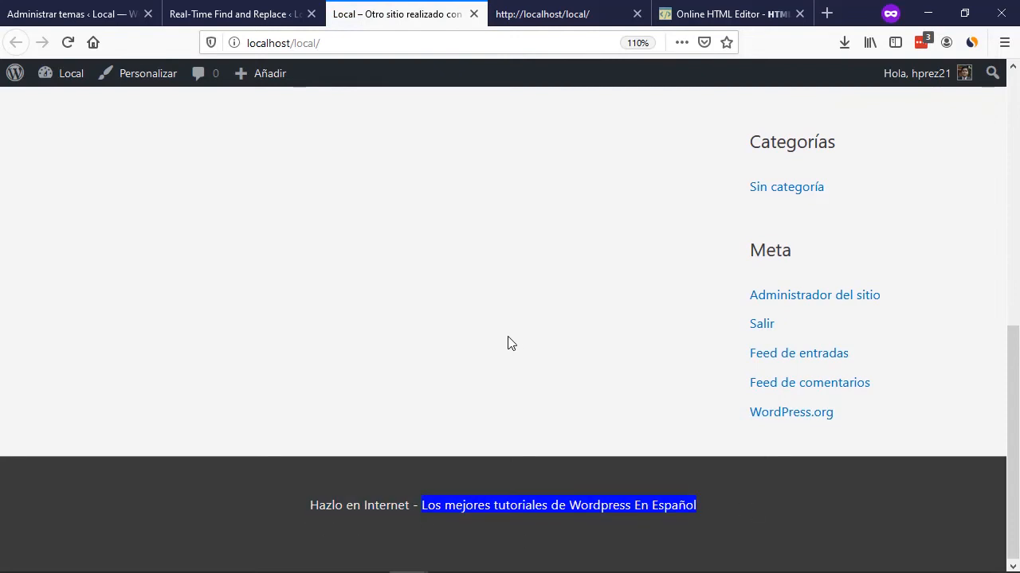
# Activate the Colibri WP theme from the site's installed themes.
pyautogui.click(78, 14)
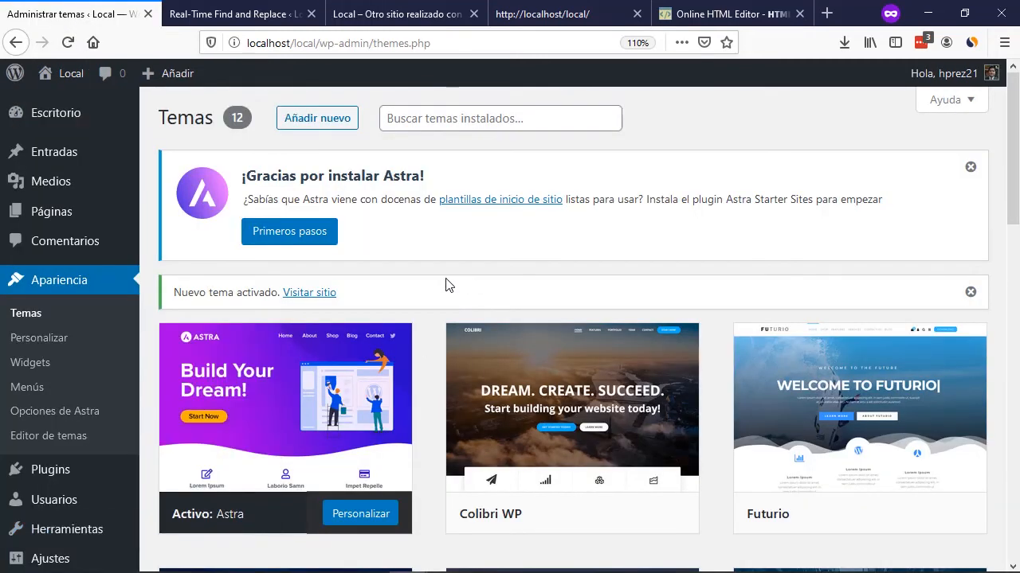
pyautogui.scroll(-3, 446, 285)
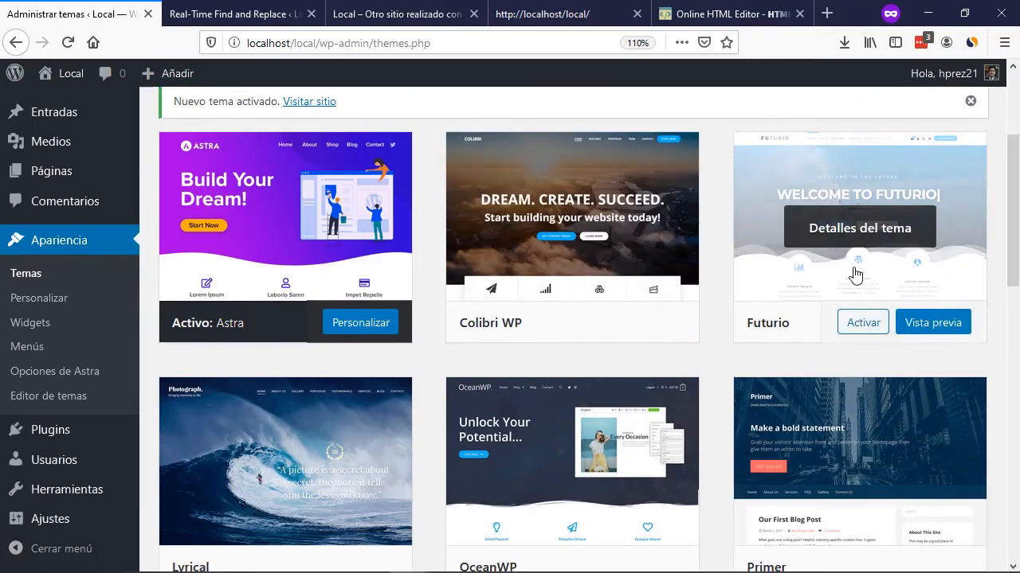
pyautogui.moveTo(540, 283)
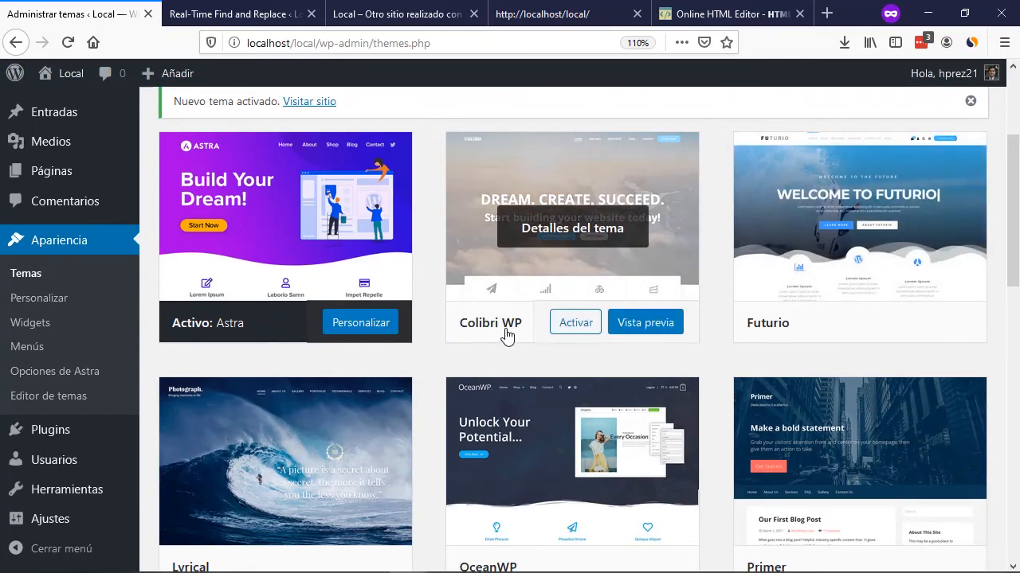
pyautogui.click(577, 327)
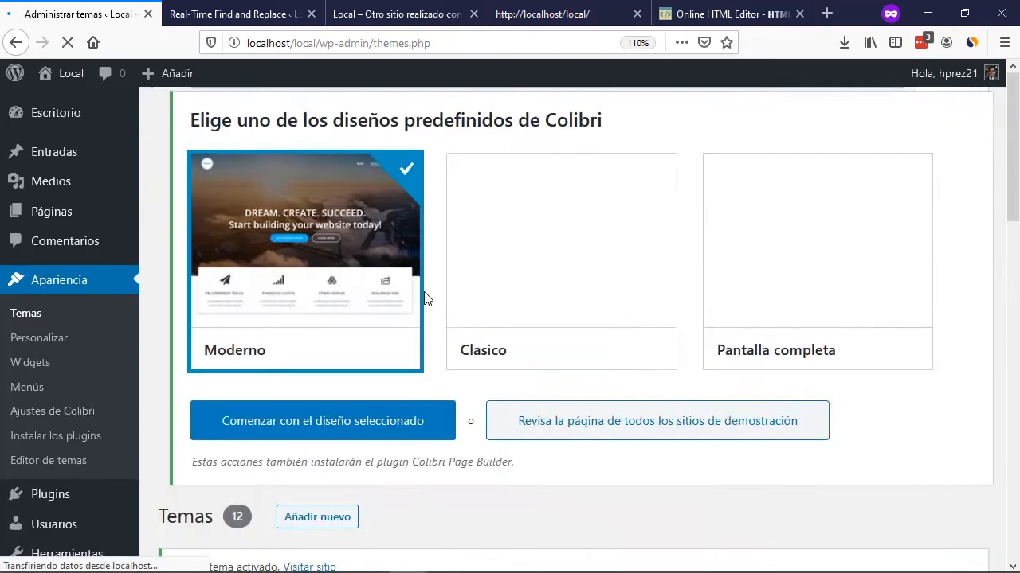
# Reload the site's front page and view the Colibri WP theme's footer credit.
pyautogui.click(382, 20)
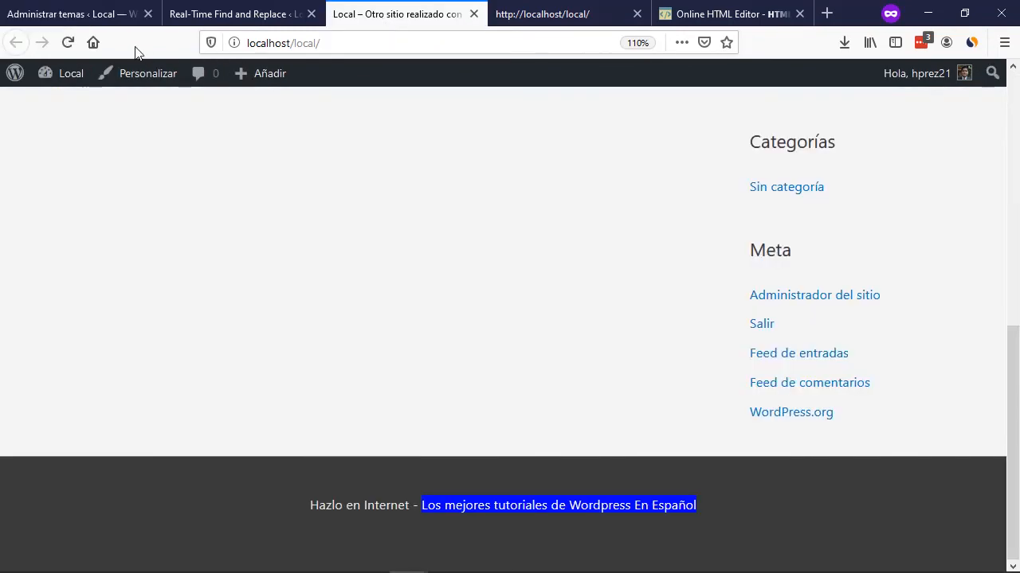
pyautogui.click(68, 43)
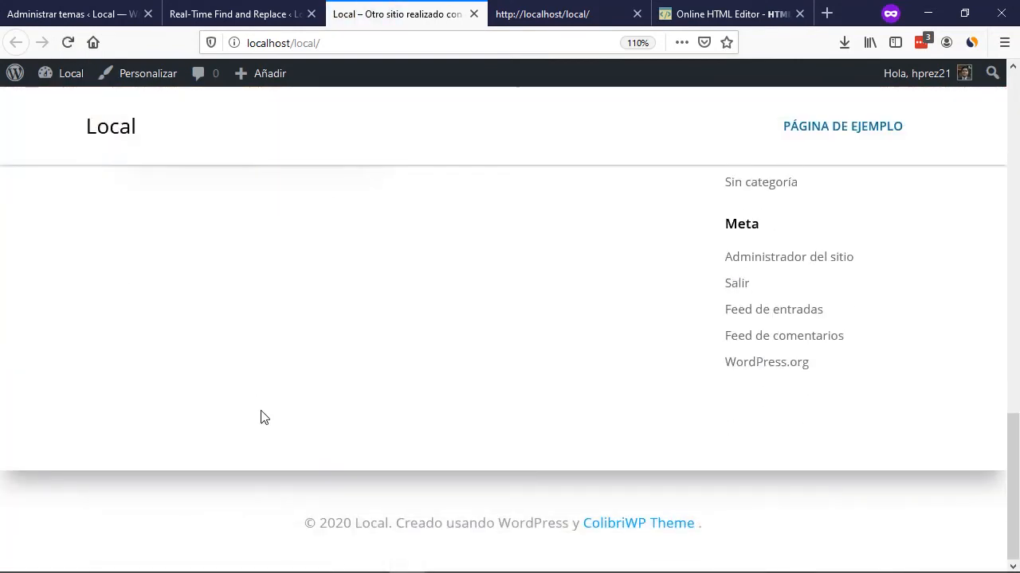
pyautogui.moveTo(283, 526); pyautogui.dragTo(869, 521)
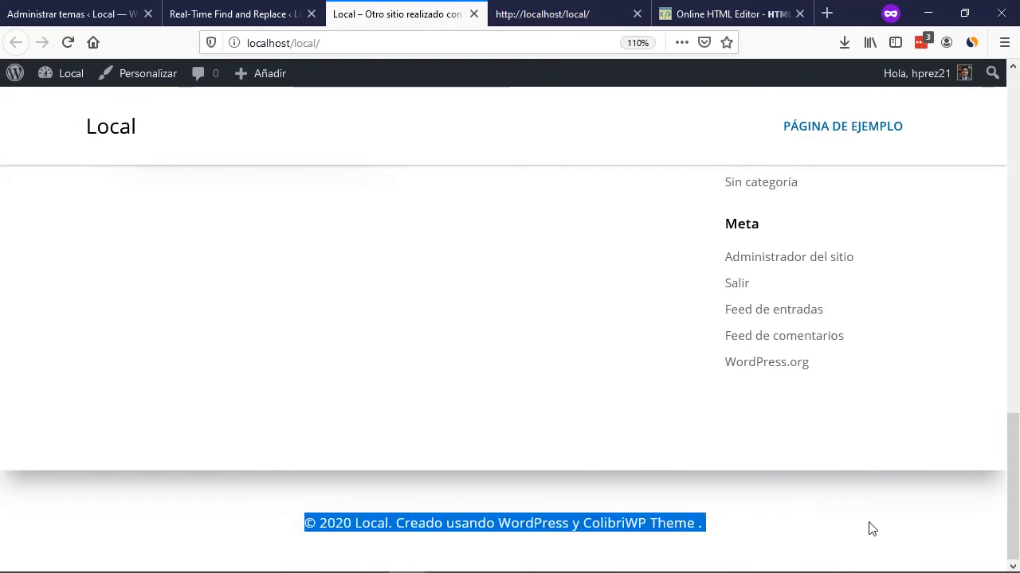
pyautogui.click(820, 528)
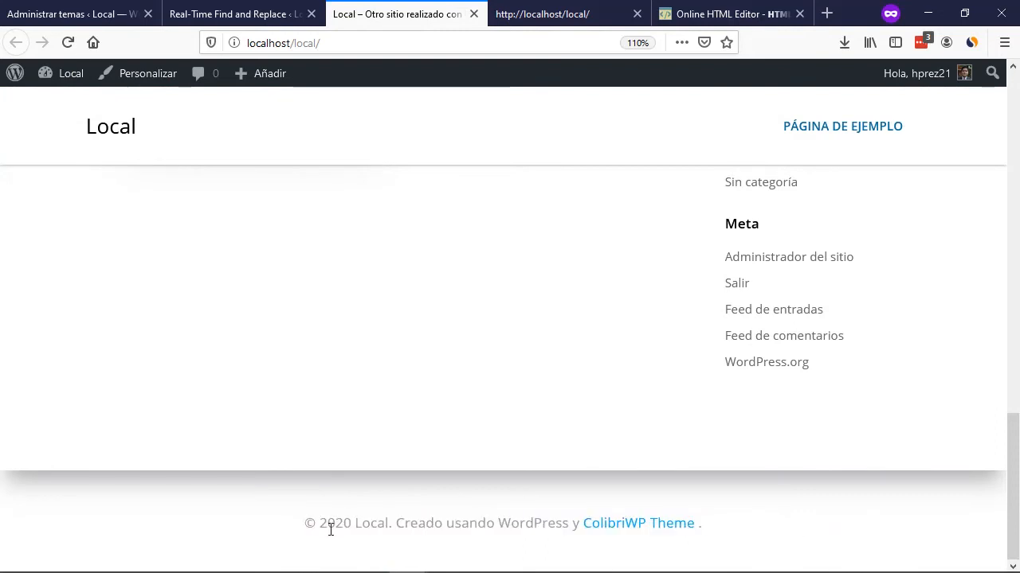
# Close the old source view, open the front page's current source code and search it for "2020".
pyautogui.click(637, 13)
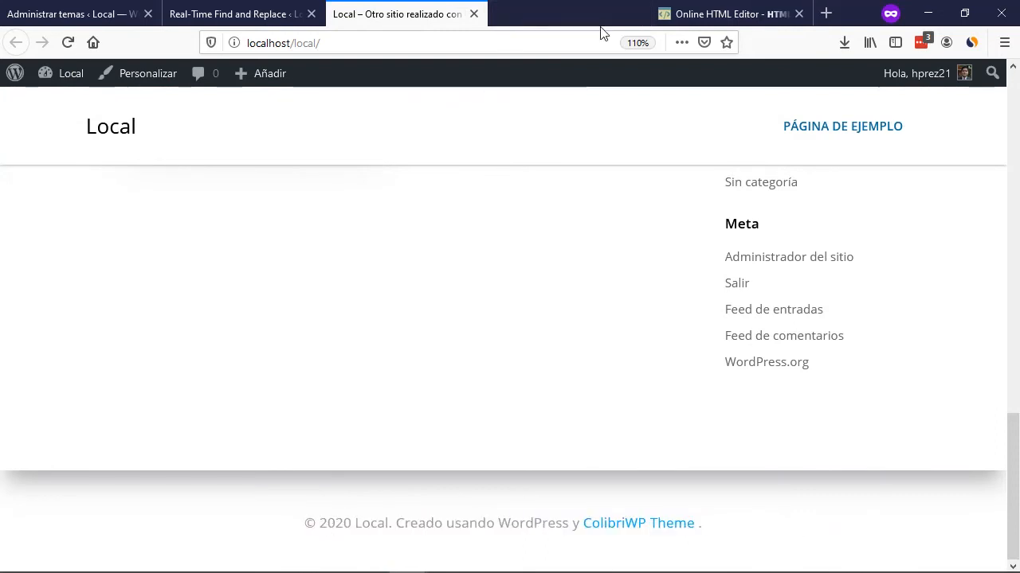
pyautogui.rightClick(467, 274)
pyautogui.click(553, 417)
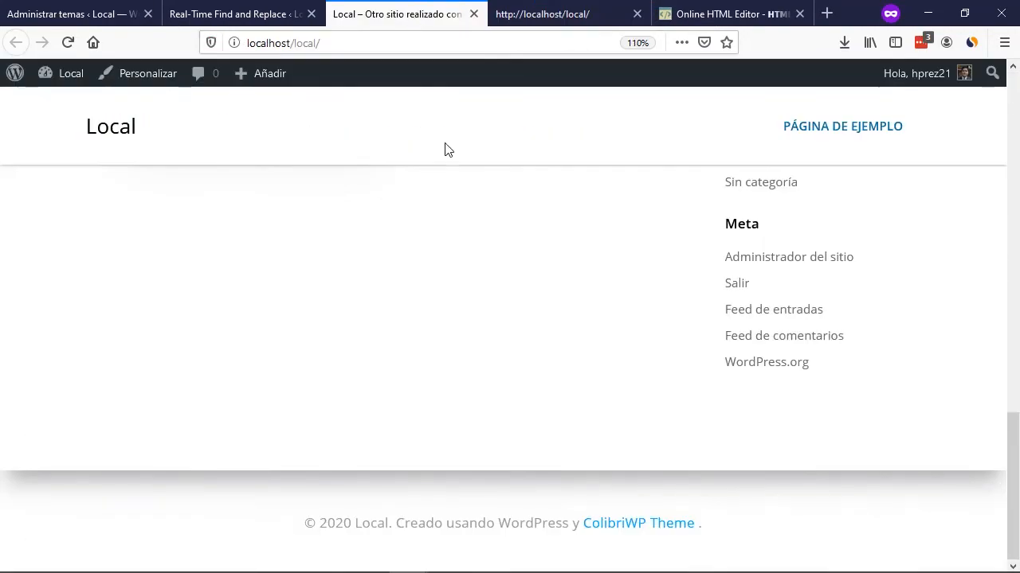
pyautogui.click(542, 10)
pyautogui.hotkey('ctrl', 'f')
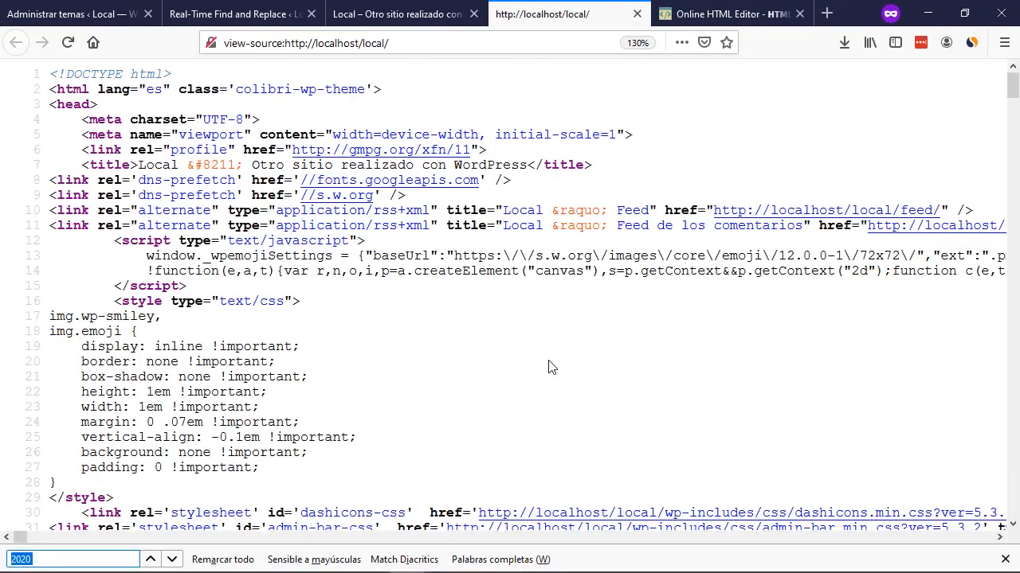
pyautogui.press('Return')
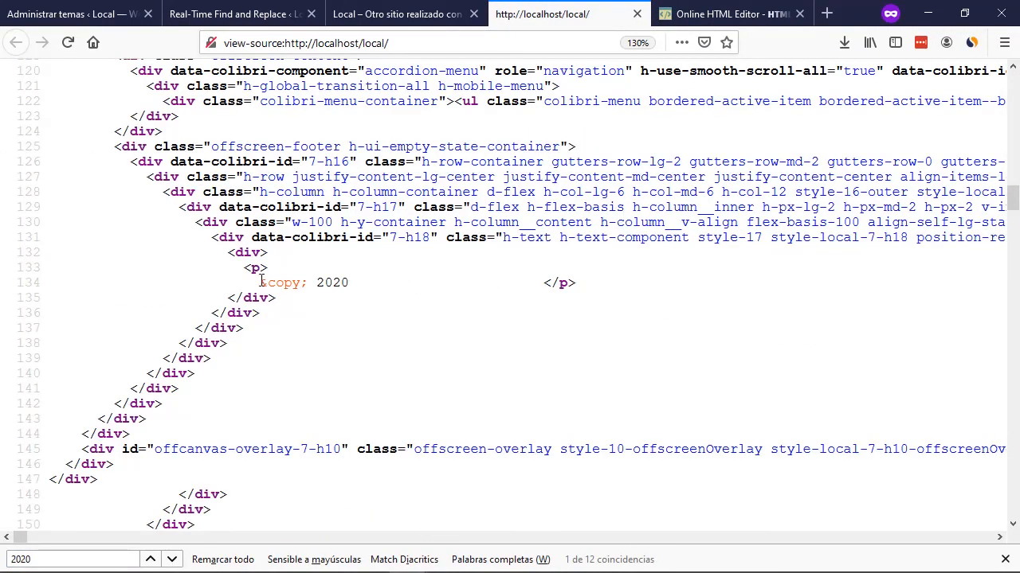
# Compare the first "&copy; 2020" match in the source with the credit text in the page's footer.
pyautogui.moveTo(261, 282); pyautogui.dragTo(635, 287)
pyautogui.click(395, 14)
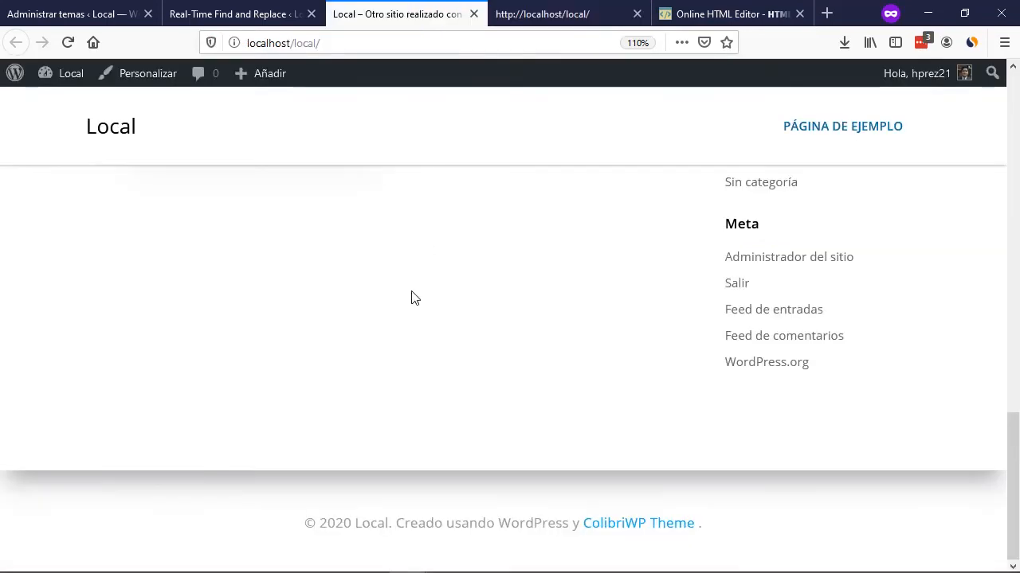
pyautogui.click(543, 16)
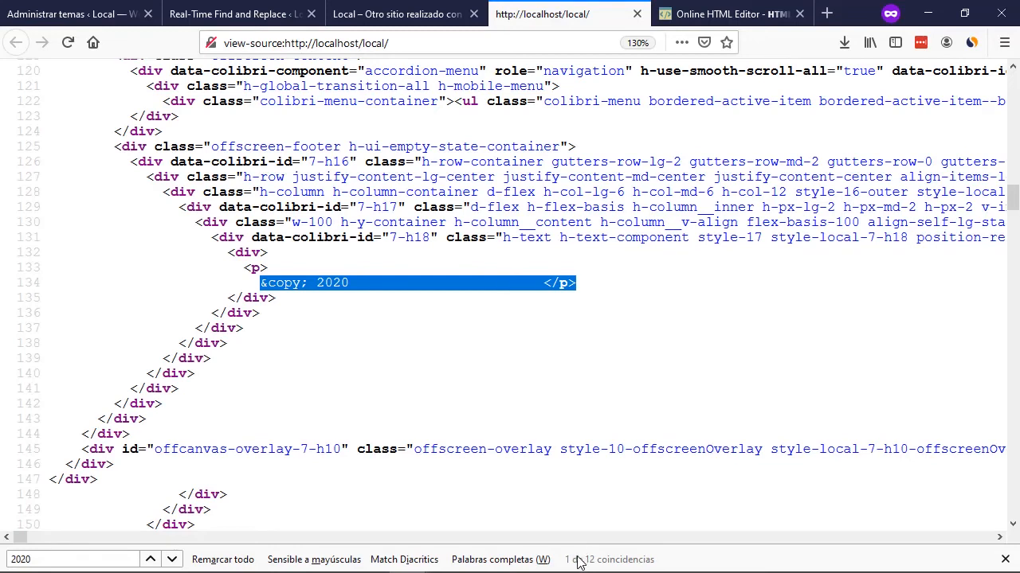
# Step through the "2020" matches in the source to the one in the footer section and compare it with the page's footer credit.
pyautogui.click(172, 560)
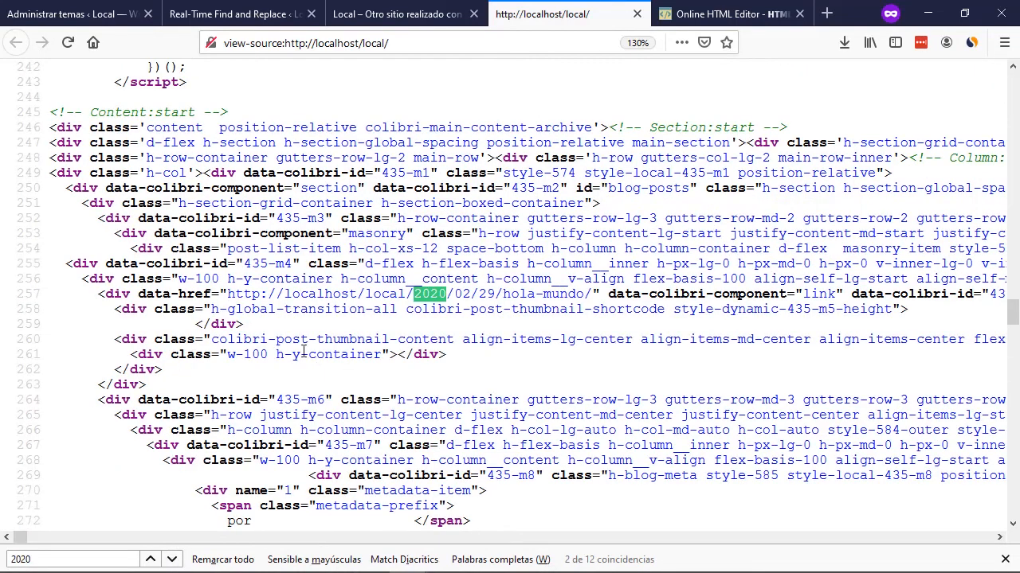
pyautogui.click(172, 560)
pyautogui.click(172, 560)
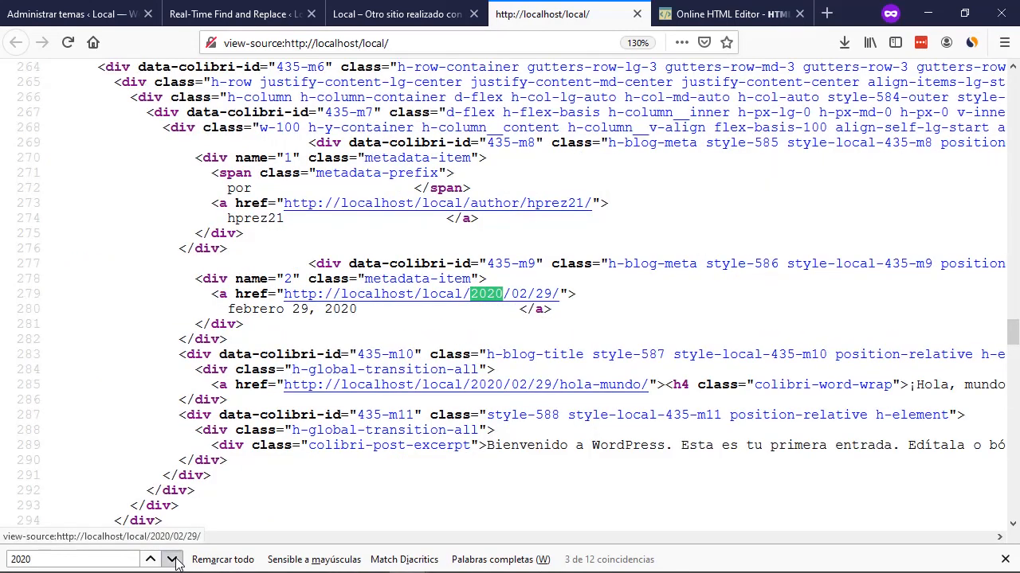
pyautogui.click(172, 560)
pyautogui.click(172, 560)
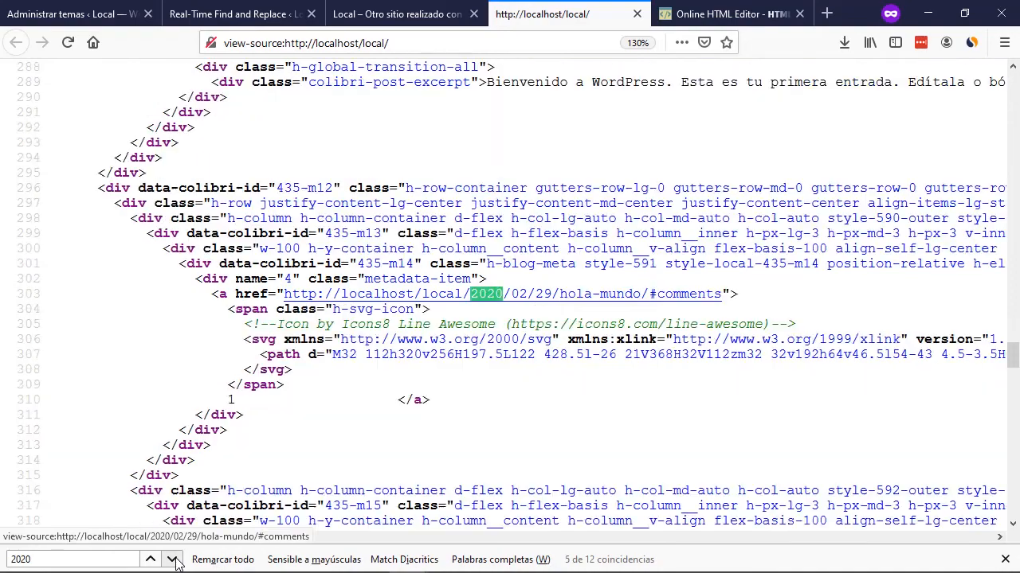
pyautogui.click(172, 560)
pyautogui.click(172, 560)
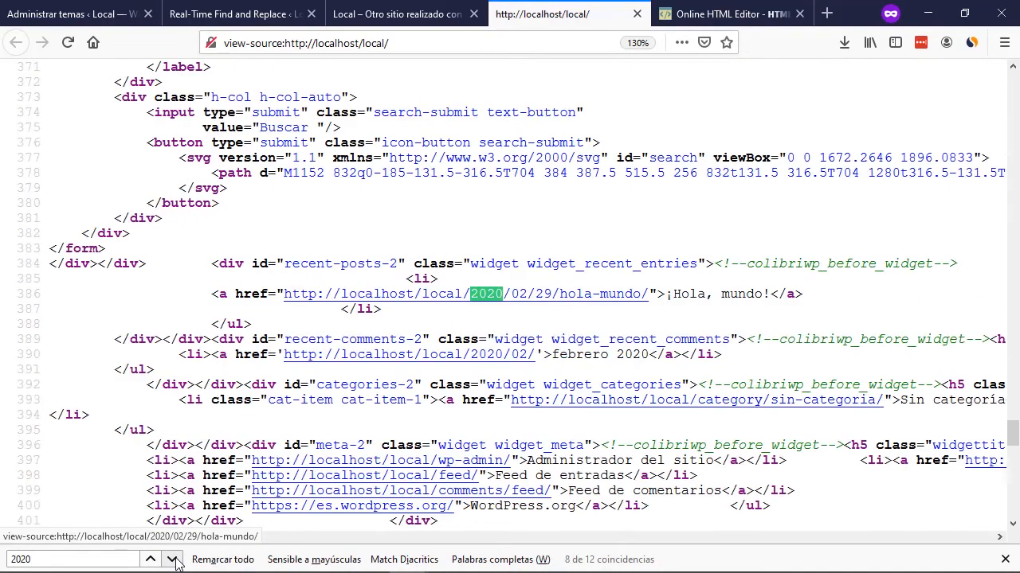
pyautogui.click(172, 560)
pyautogui.middleClick(603, 380)
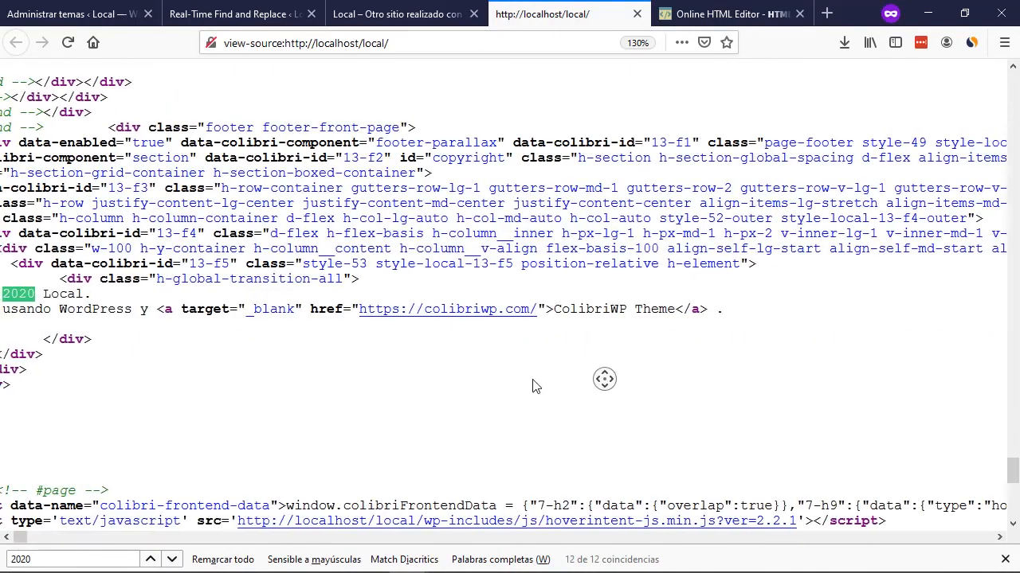
pyautogui.middleClick(400, 392)
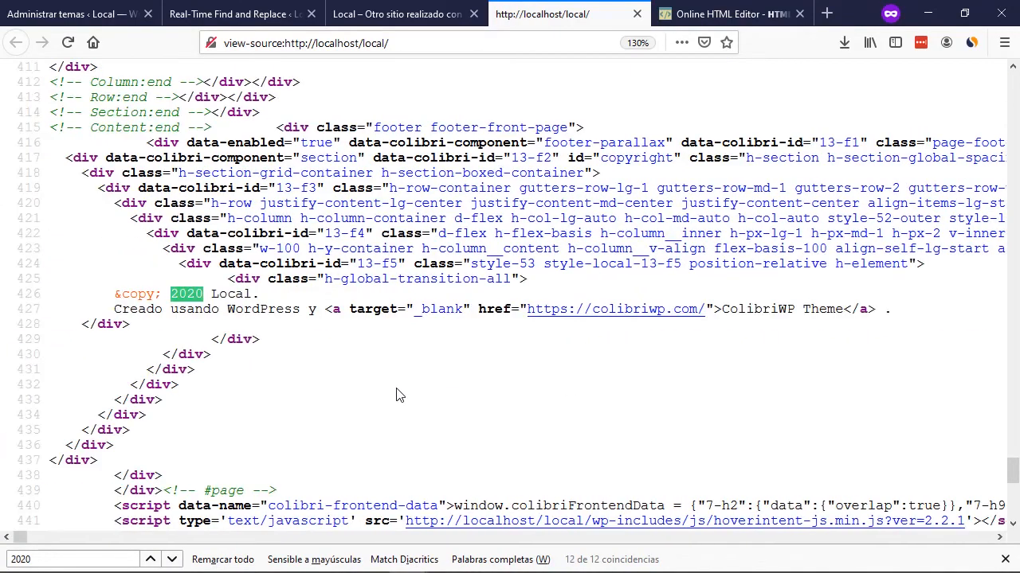
pyautogui.click(346, 370)
pyautogui.click(394, 15)
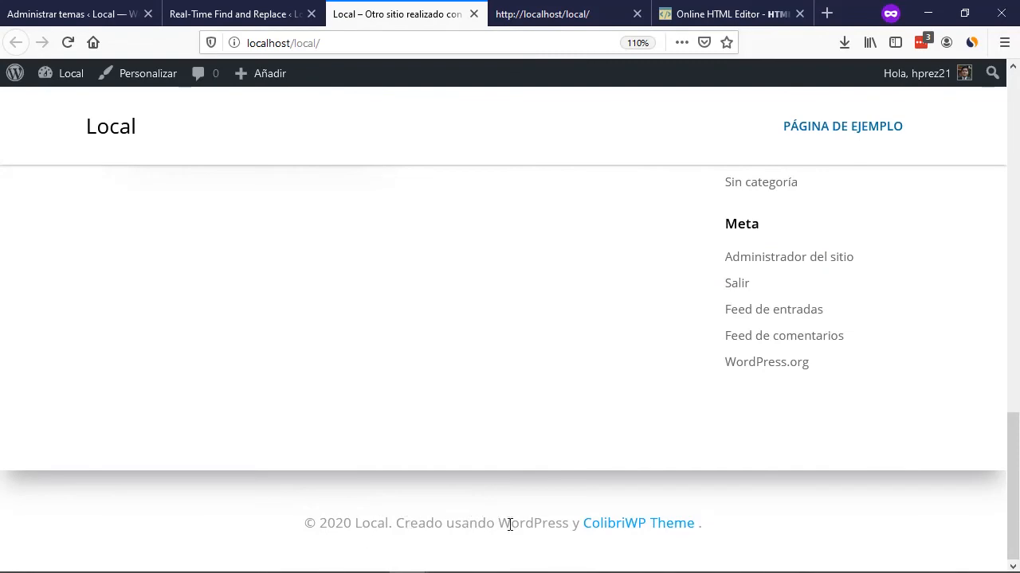
pyautogui.hotkey('ctrl', 'Tab')
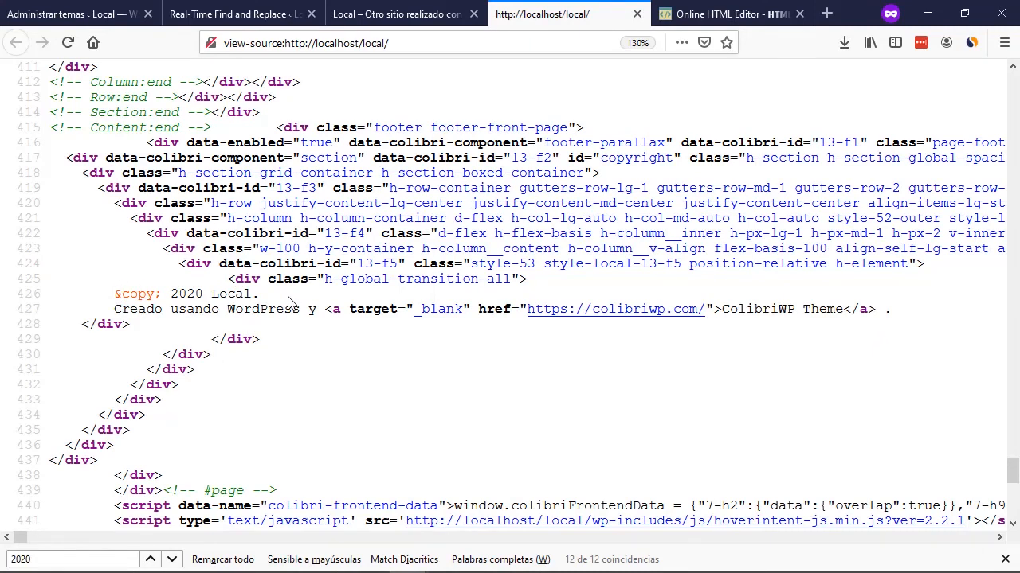
# Copy the footer credit code from "&copy; 2020 Local." through the ColibriWP Theme link and its final period.
pyautogui.doubleClick(246, 278)
pyautogui.doubleClick(104, 324)
pyautogui.click(181, 326)
pyautogui.moveTo(116, 293); pyautogui.dragTo(924, 311)
pyautogui.hotkey('ctrl', 'c')
# Add a new rule in Real-Time Find and Replace with the copied Colibri WP credit code as its find text.
pyautogui.click(209, 12)
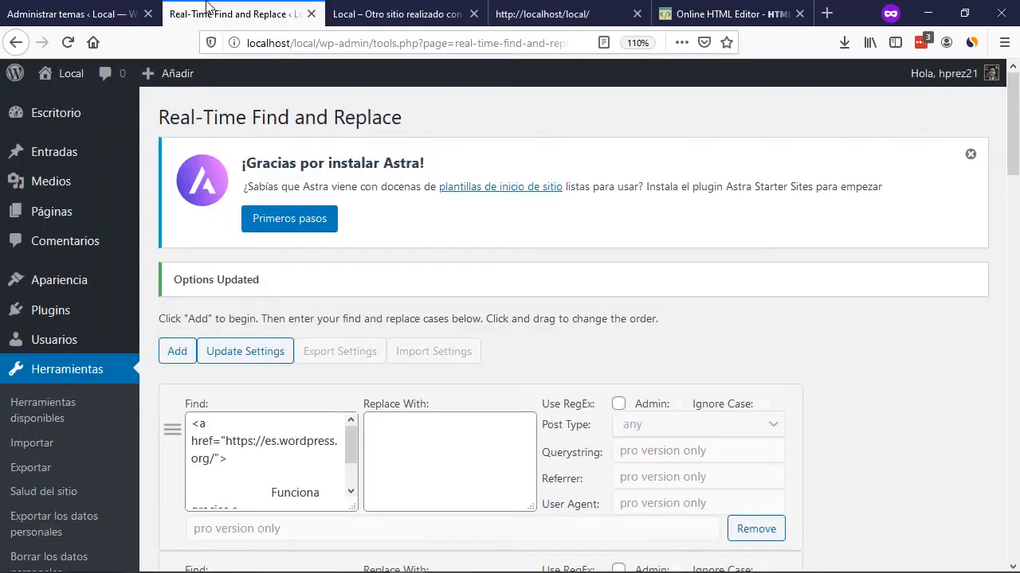
pyautogui.click(178, 351)
pyautogui.scroll(-10, 398, 337)
pyautogui.click(284, 182)
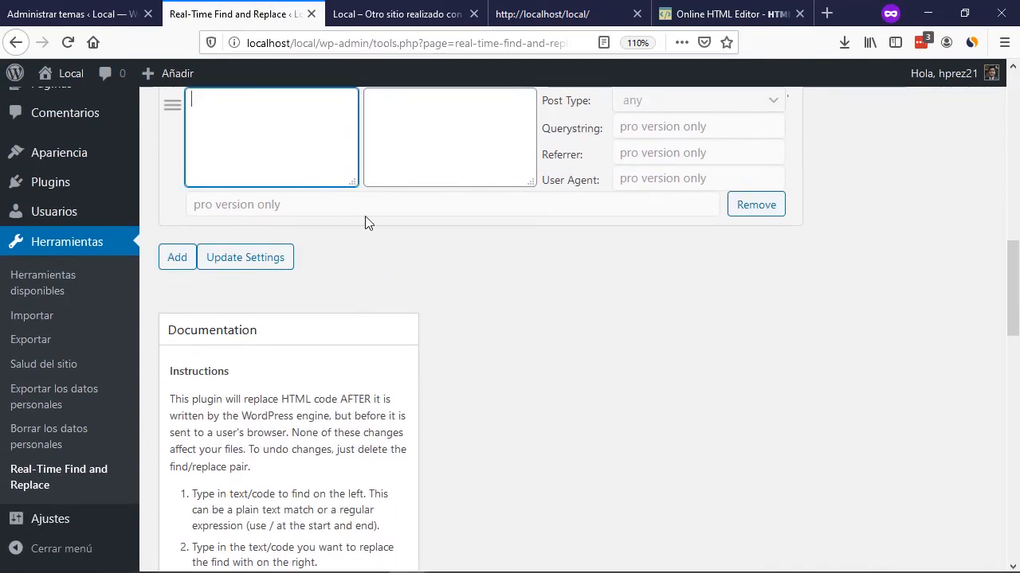
pyautogui.scroll(3, 364, 221)
pyautogui.hotkey('ctrl', 'v')
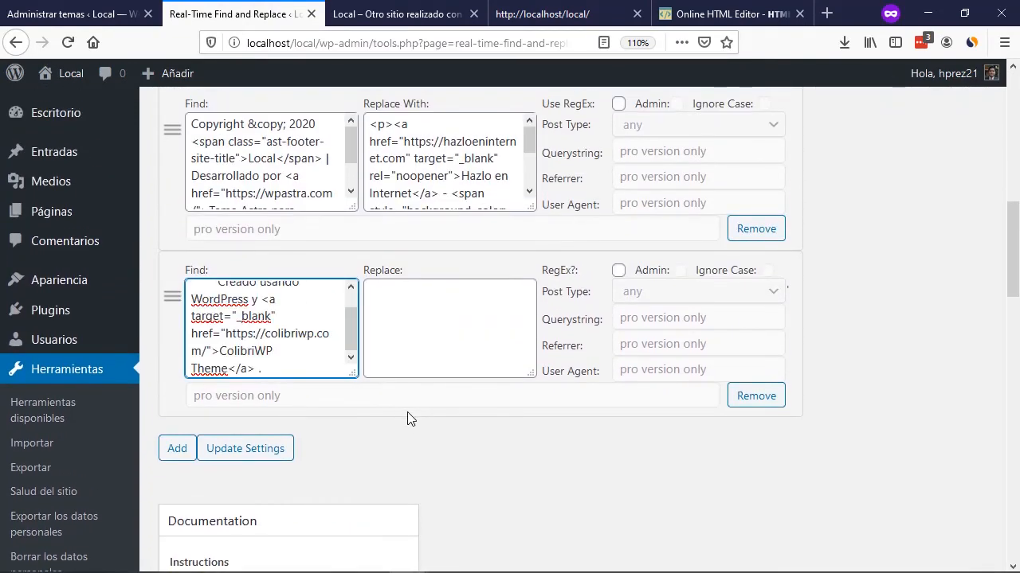
# Copy the "Hazlo en Internet - Los mejores tutoriales de Wordpress En Español" HTML from the online editor into the new rule's replacement text.
pyautogui.click(712, 14)
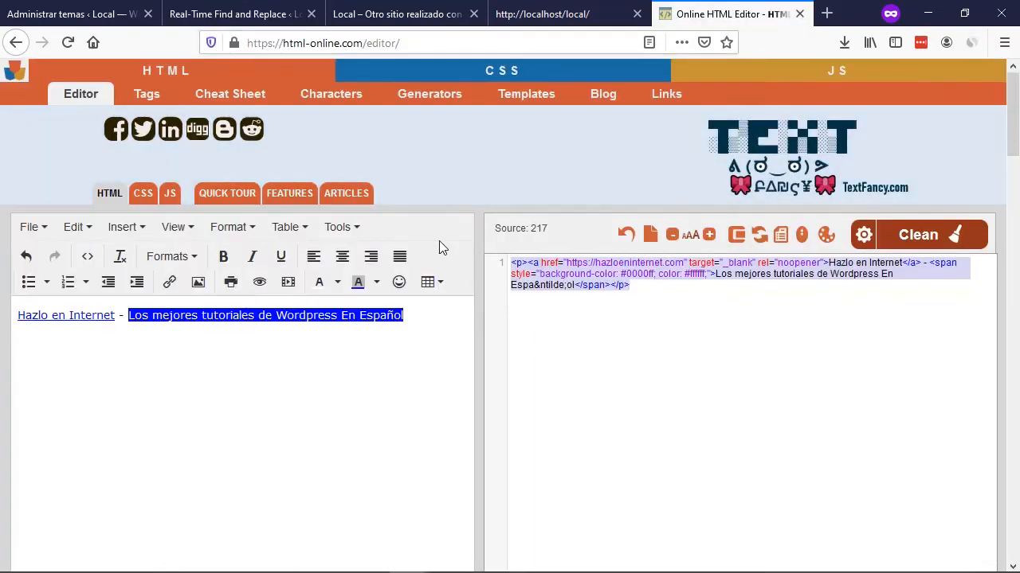
pyautogui.click(705, 294)
pyautogui.moveTo(704, 294); pyautogui.dragTo(482, 239)
pyautogui.hotkey('ctrl', 'c')
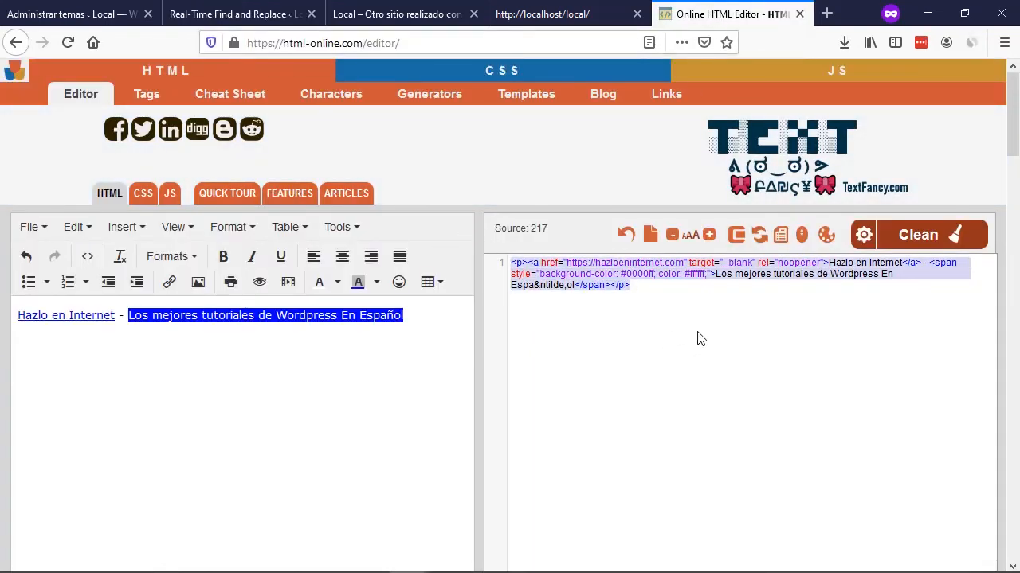
pyautogui.click(239, 13)
pyautogui.click(393, 342)
pyautogui.hotkey('ctrl', 'v')
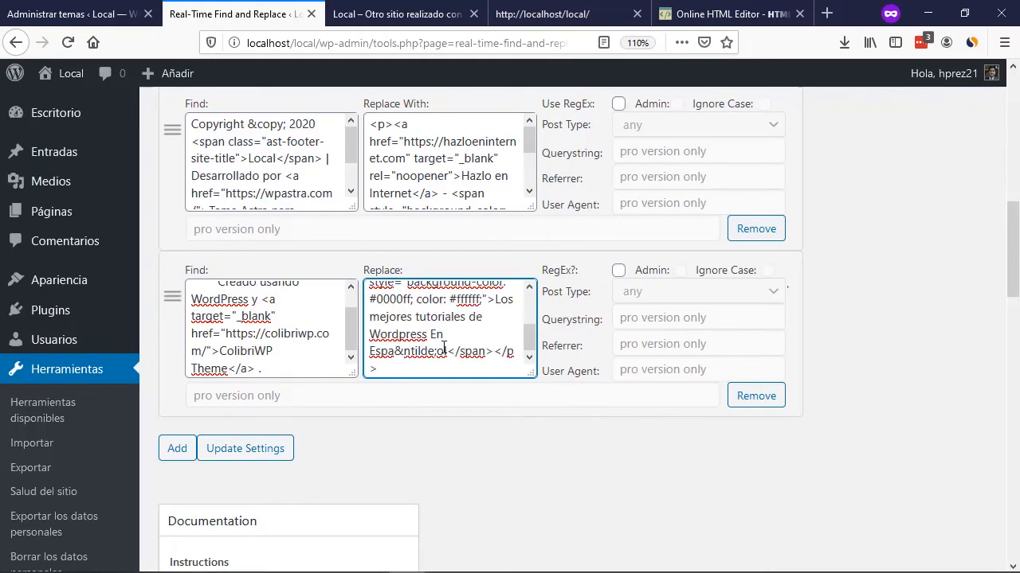
# Save the find-and-replace rules, reload the site's front page and check the footer text.
pyautogui.click(253, 451)
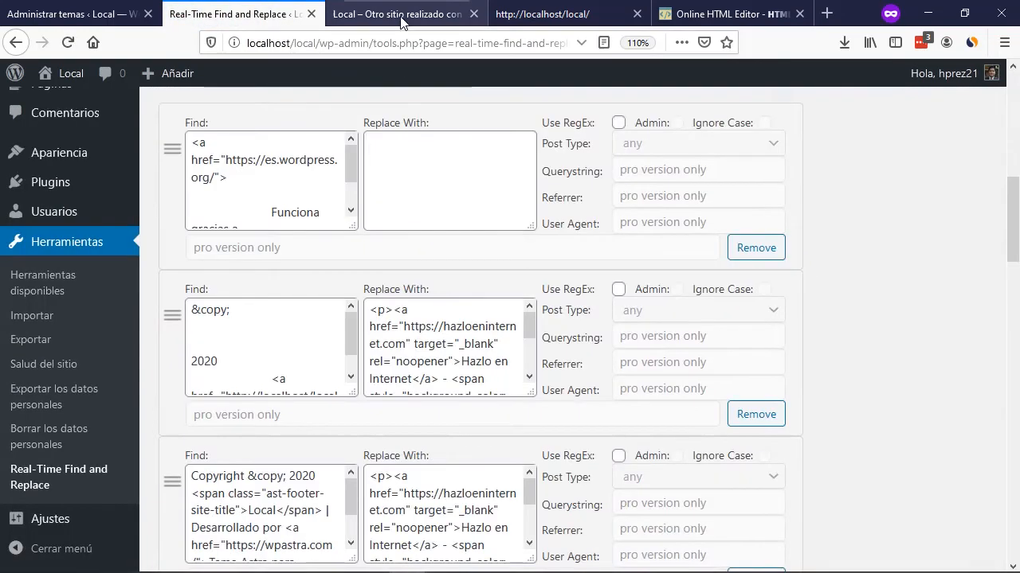
pyautogui.click(402, 14)
pyautogui.click(68, 45)
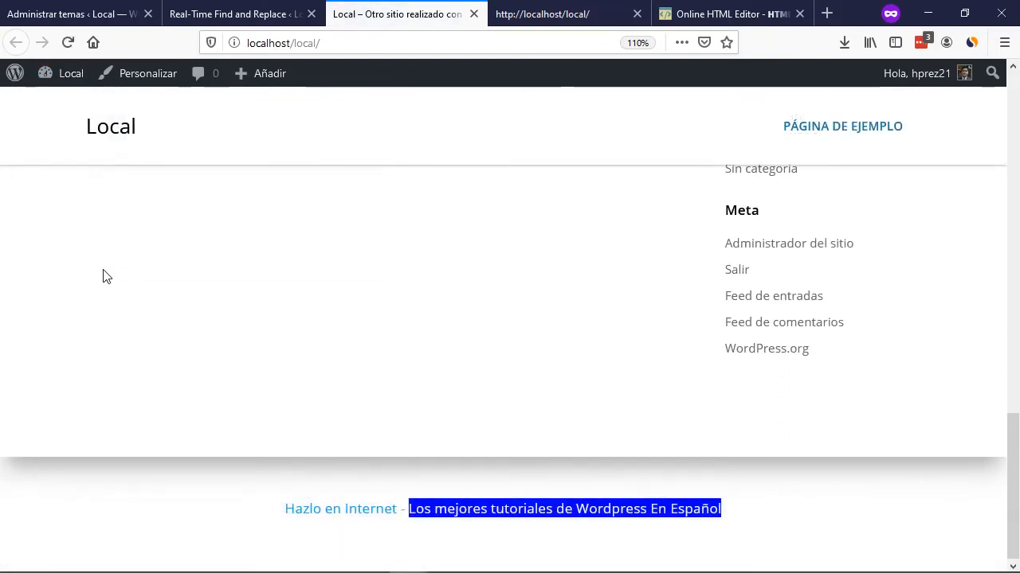
pyautogui.scroll(5, 106, 277)
pyautogui.scroll(-5, 106, 276)
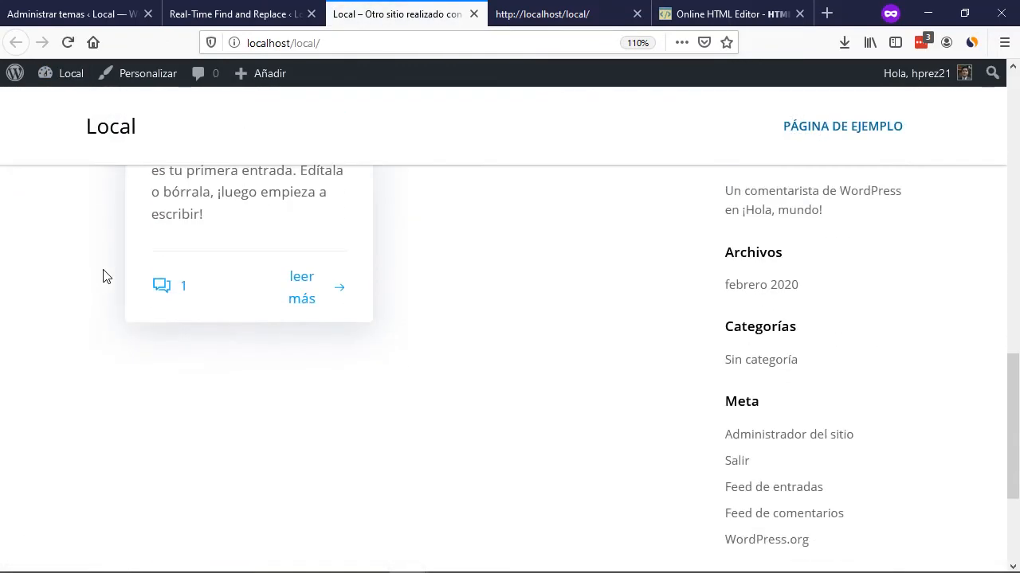
pyautogui.scroll(-1, 106, 276)
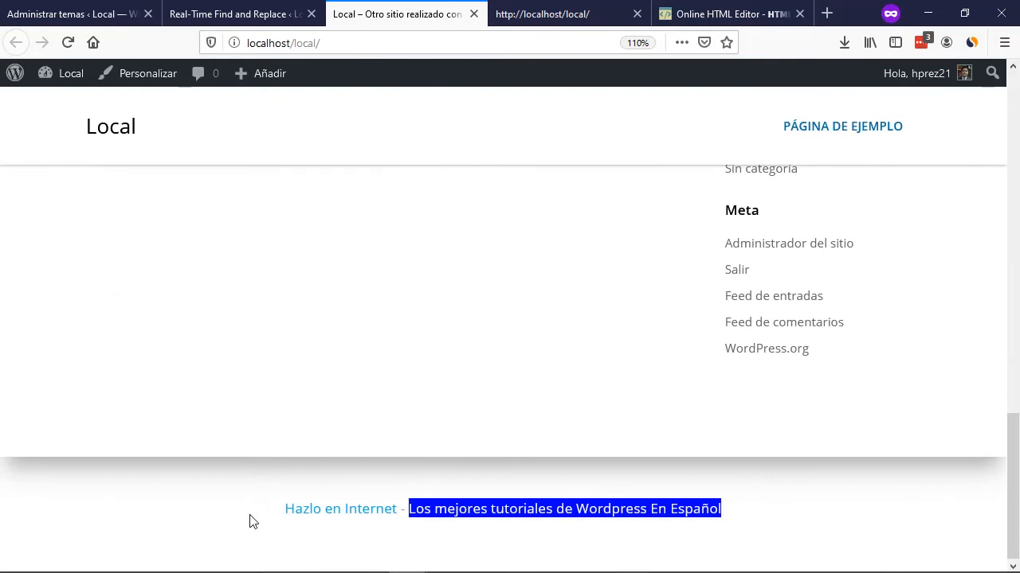
pyautogui.moveTo(250, 514); pyautogui.dragTo(789, 513)
pyautogui.click(787, 514)
# Remove the Colibri WP rule from Real-Time Find and Replace and save the settings.
pyautogui.click(227, 16)
pyautogui.scroll(-7, 168, 283)
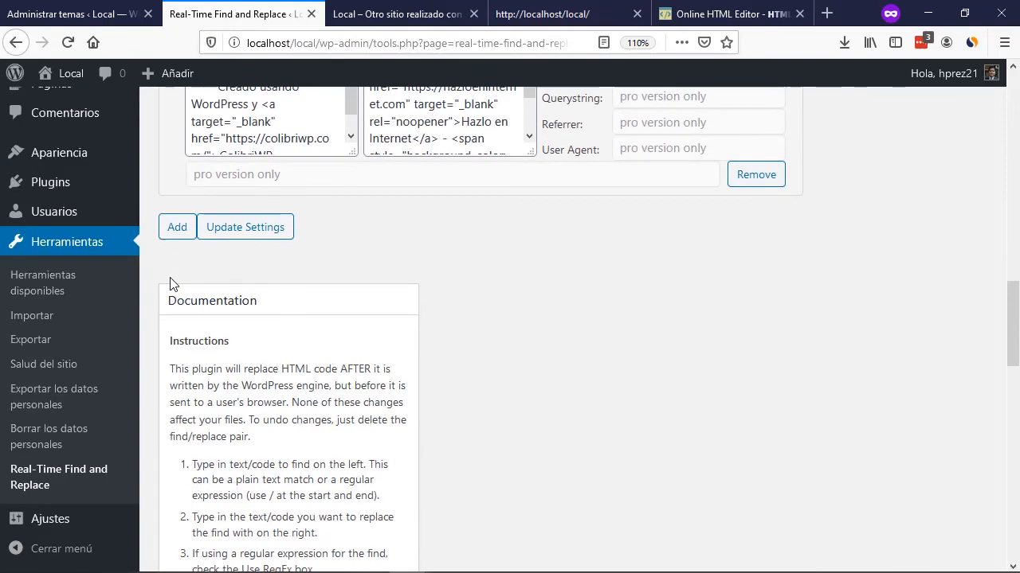
pyautogui.scroll(2, 169, 282)
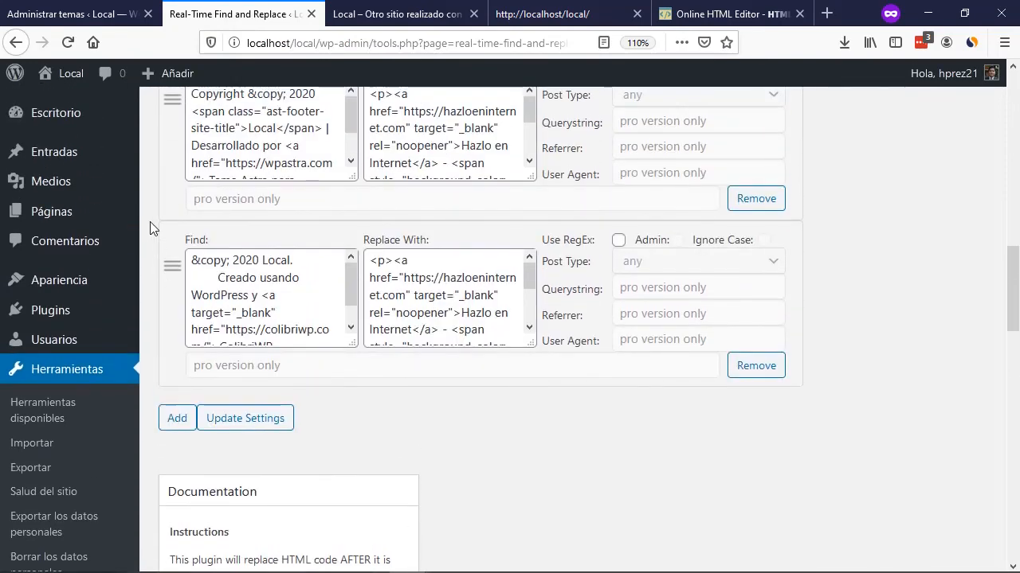
pyautogui.click(758, 371)
pyautogui.scroll(2, 494, 354)
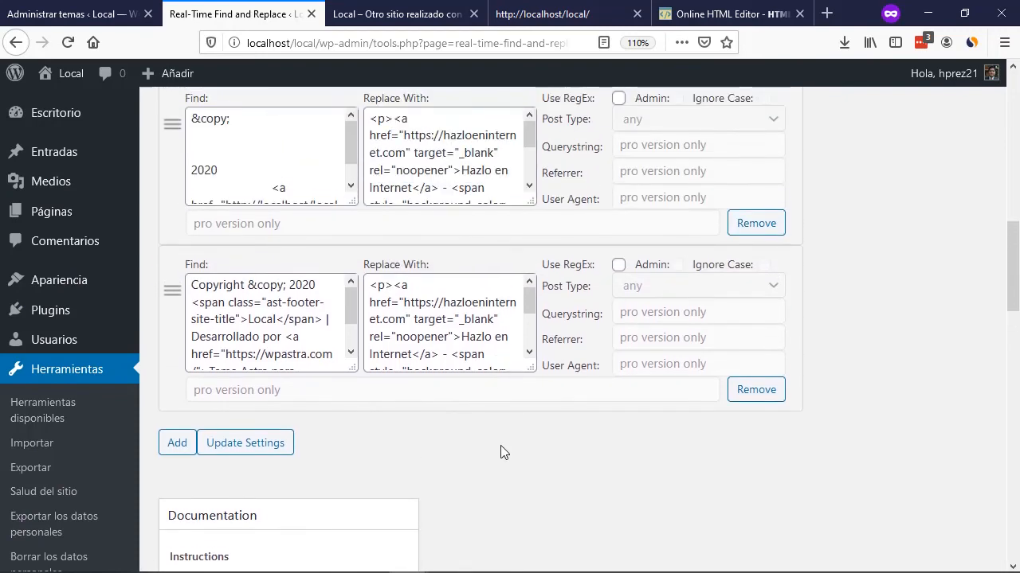
pyautogui.click(253, 451)
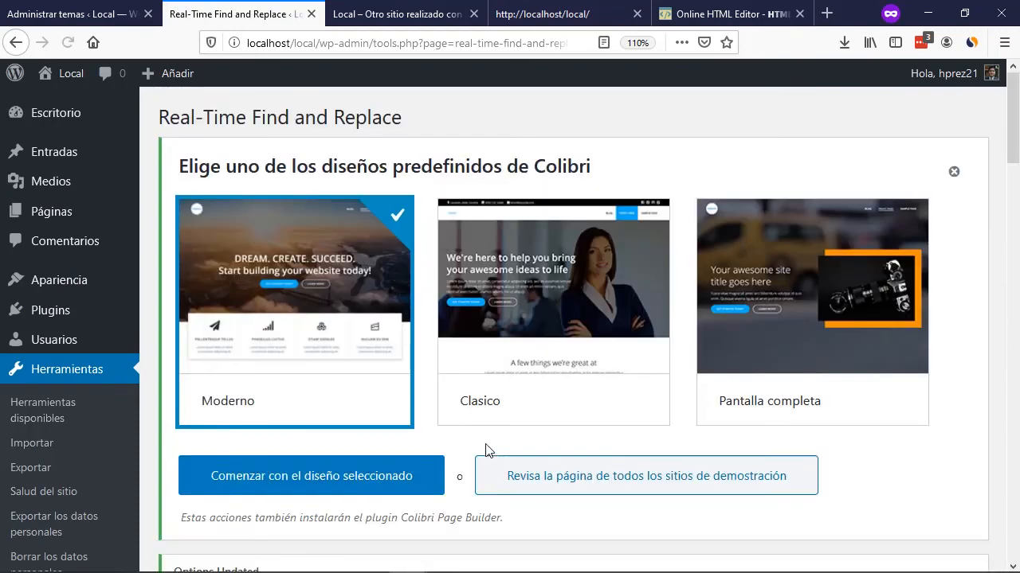
# Reload the site's front page and examine the footer credit without the Colibri WP rule.
pyautogui.click(381, 26)
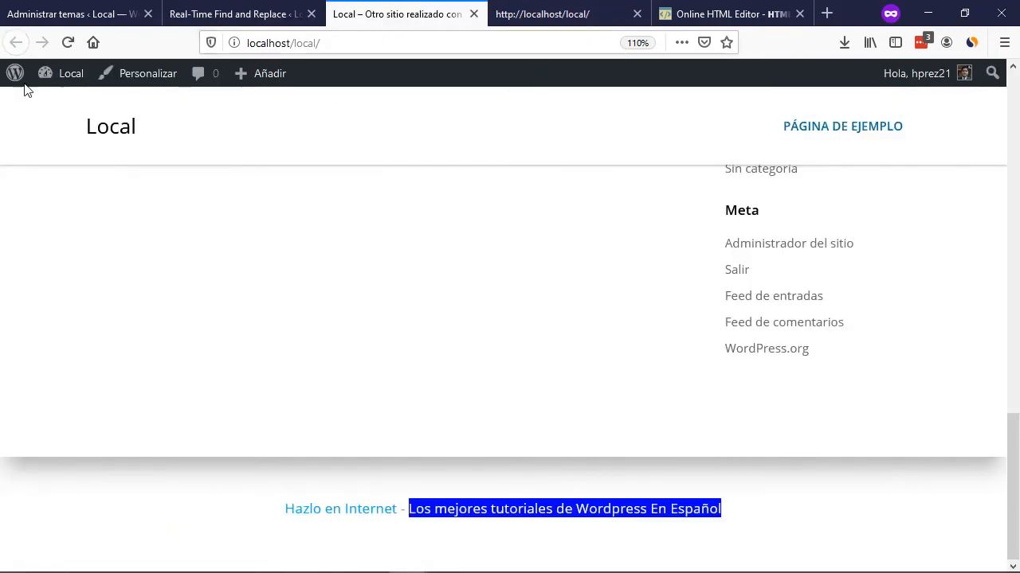
pyautogui.click(68, 43)
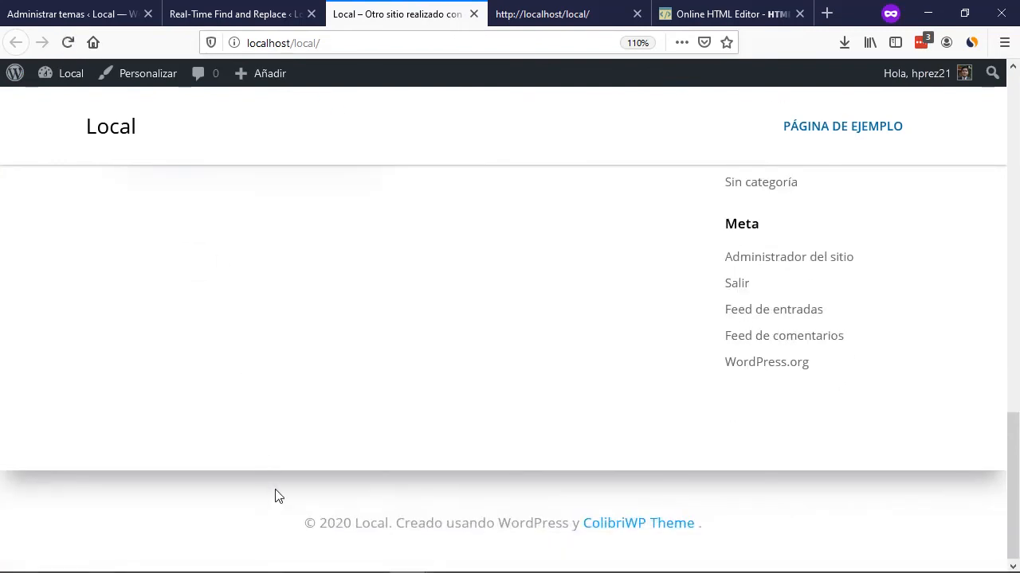
pyautogui.moveTo(274, 529); pyautogui.dragTo(792, 526)
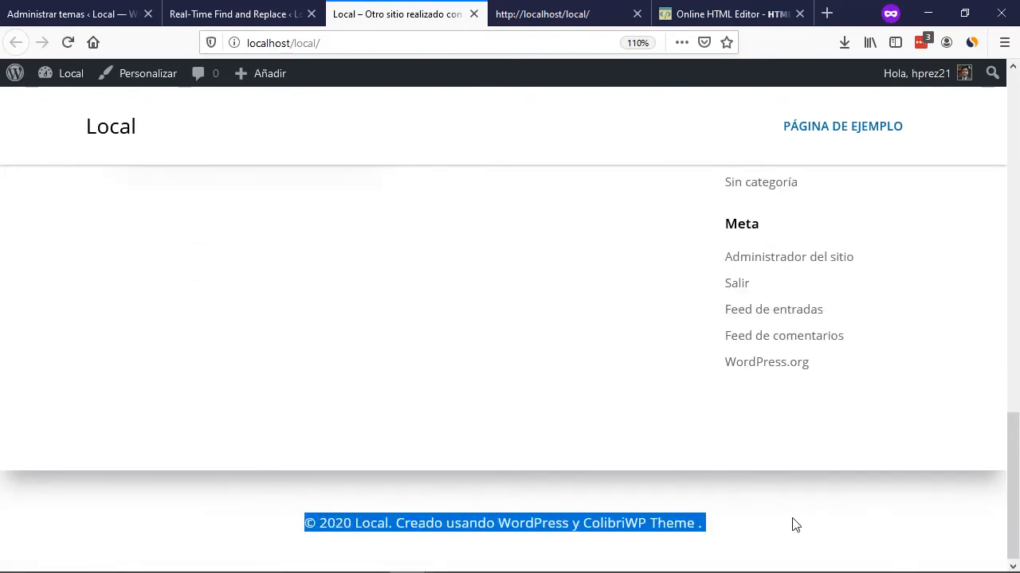
pyautogui.click(793, 524)
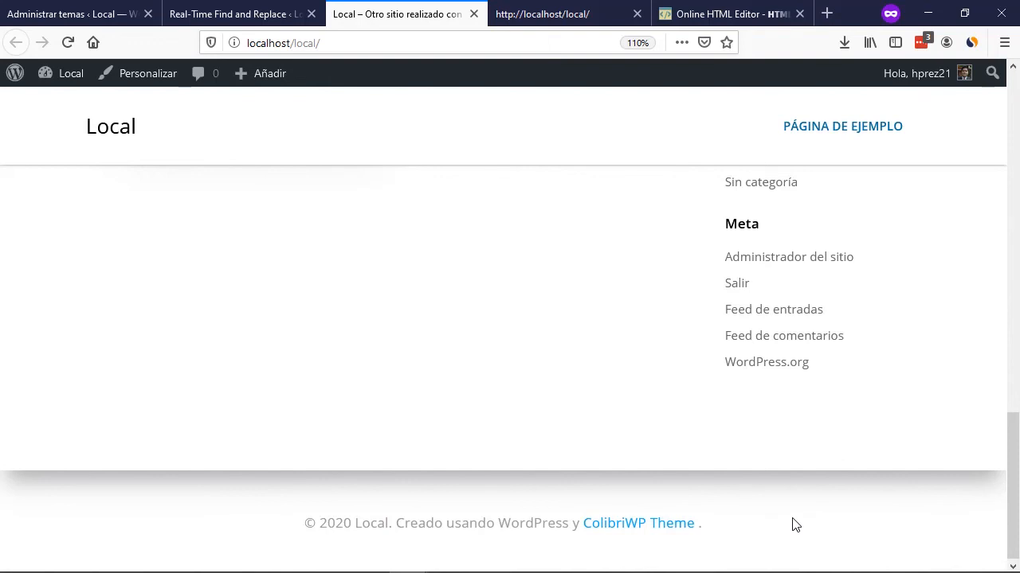